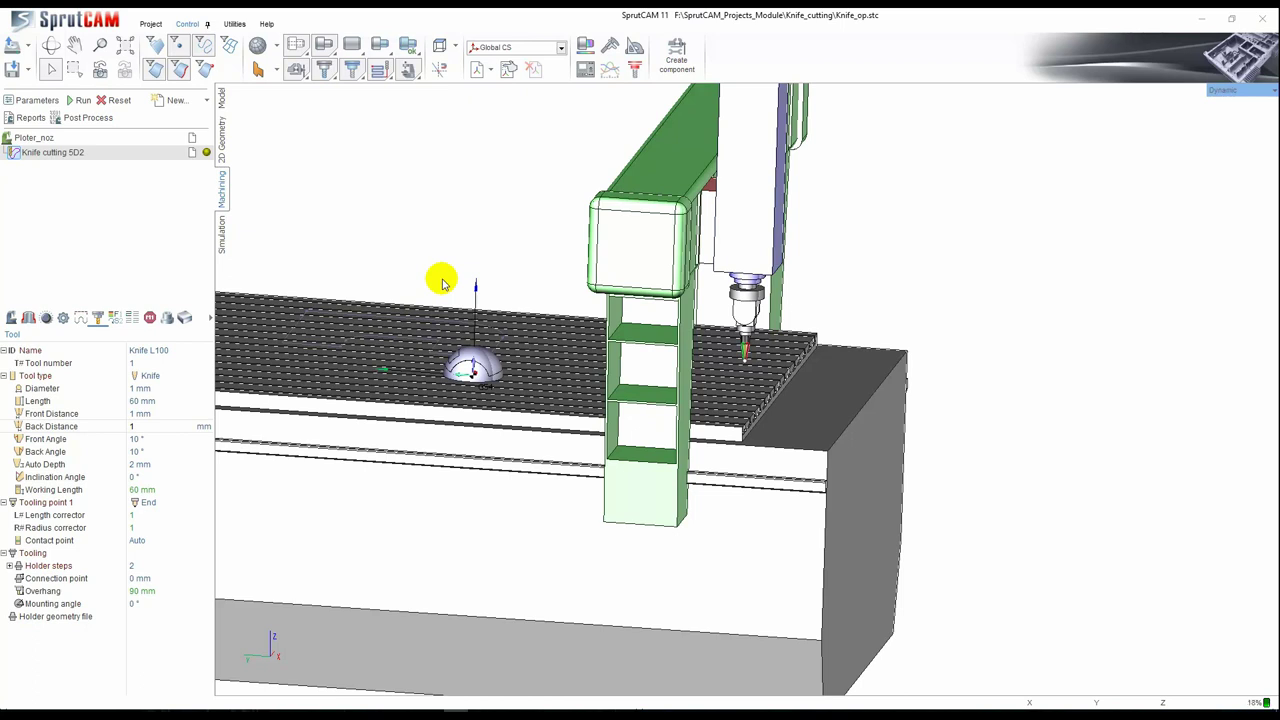
Step: Examine the knife blade's front and back edges below the machine's tool holder
scroll(766, 371, "up", 5)
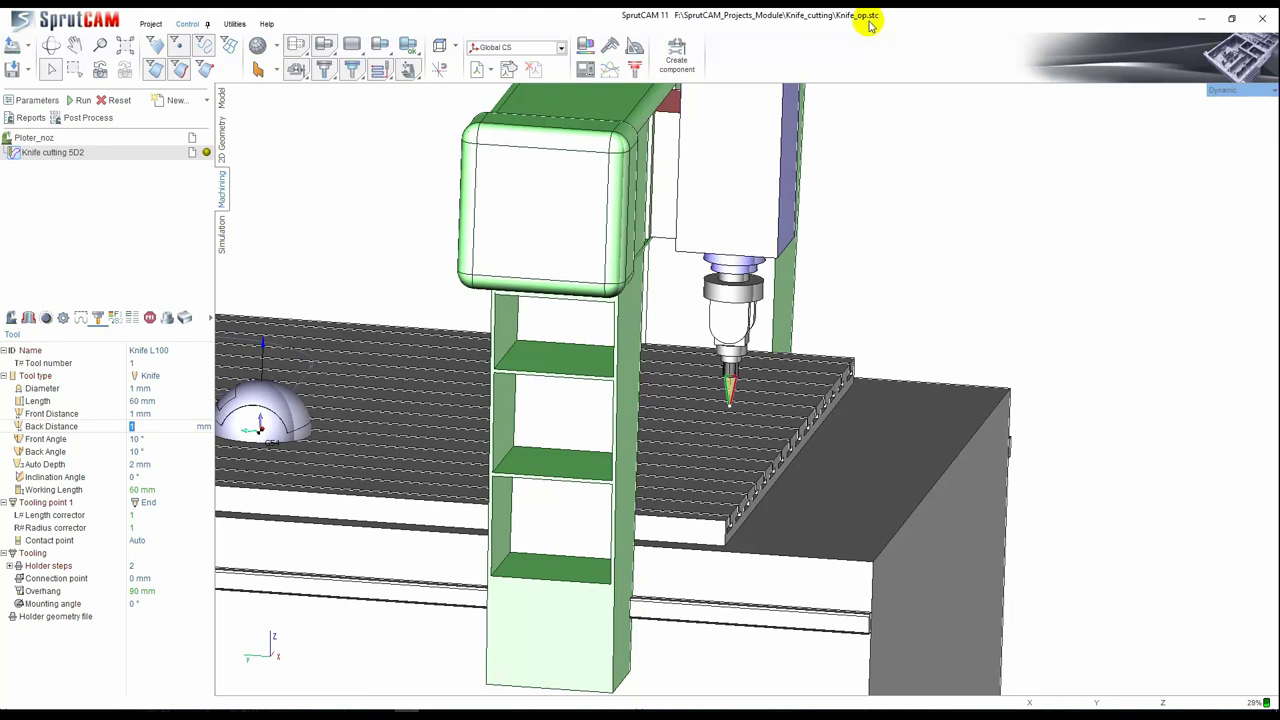
scroll(749, 366, "up", 5)
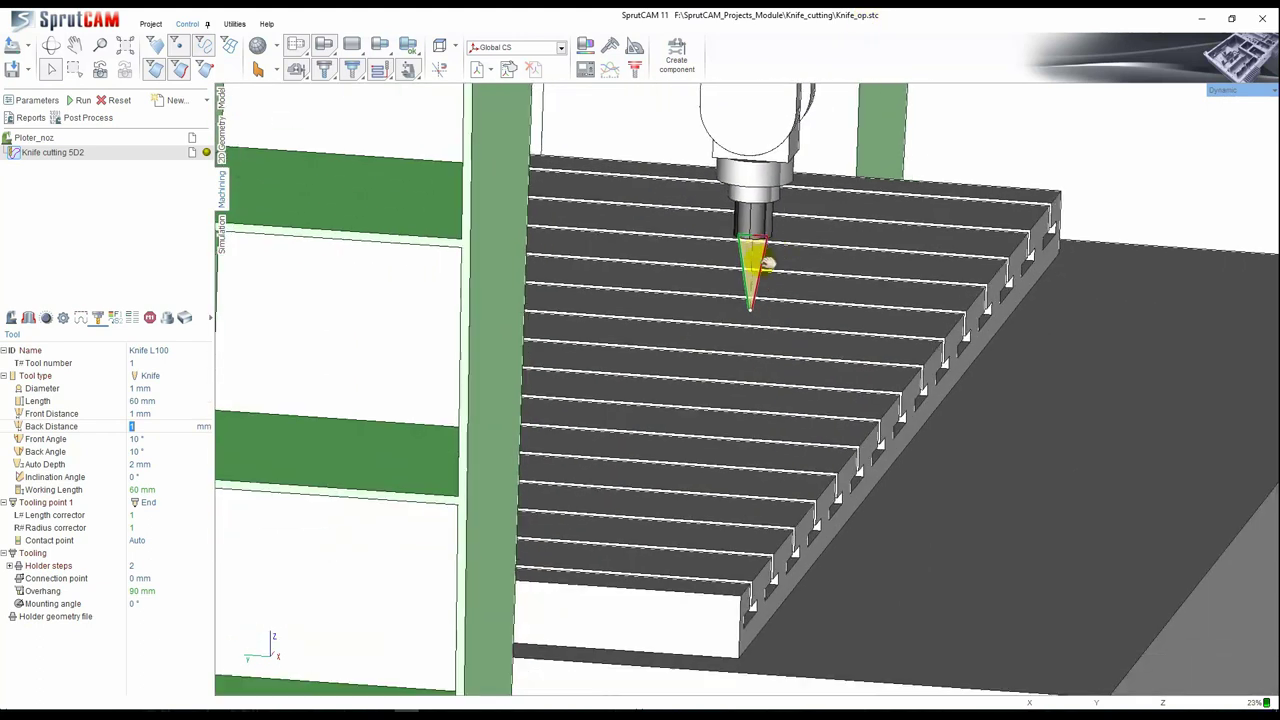
scroll(760, 258, "down", 3)
mouse_move(760, 258)
middle_mouse_down()
mouse_move(771, 251)
mouse_move(759, 260)
middle_mouse_up()
scroll(757, 260, "up", 8)
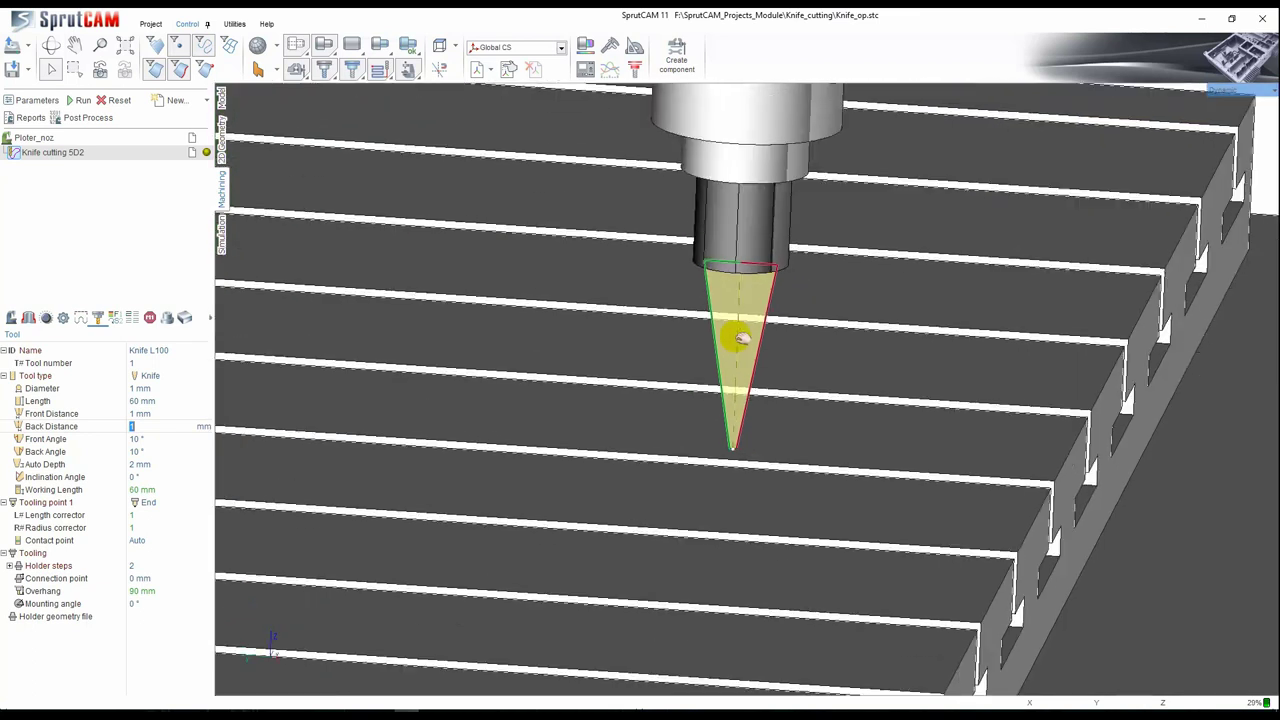
scroll(736, 338, "down", 1)
middle_click_drag(736, 338, 737, 346)
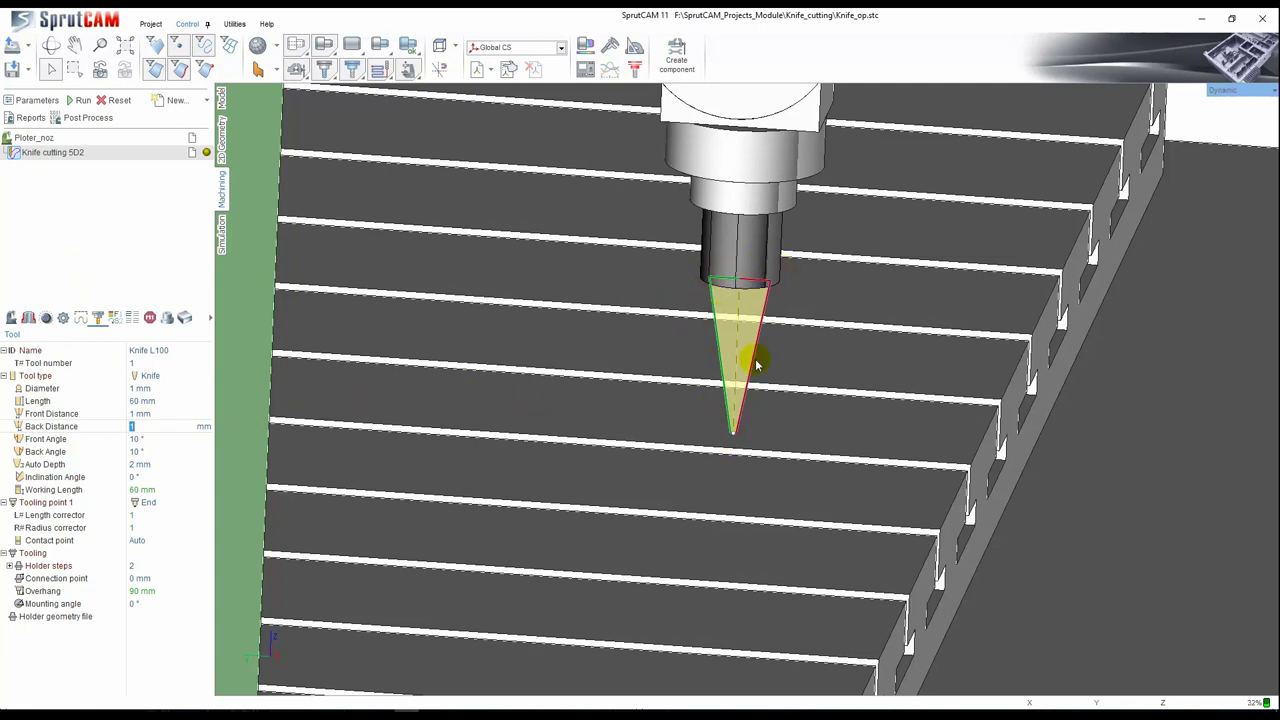
Step: Set the knife's front distance and back distance to 2 mm each
left_click(153, 413)
left_click(154, 414)
scroll(154, 414, "up", 6)
scroll(154, 414, "down", 6)
scroll(154, 414, "up", 8)
scroll(154, 414, "down", 4)
scroll(154, 414, "up", 4)
scroll(154, 414, "down", 5)
scroll(154, 414, "down", 2)
left_click(155, 424)
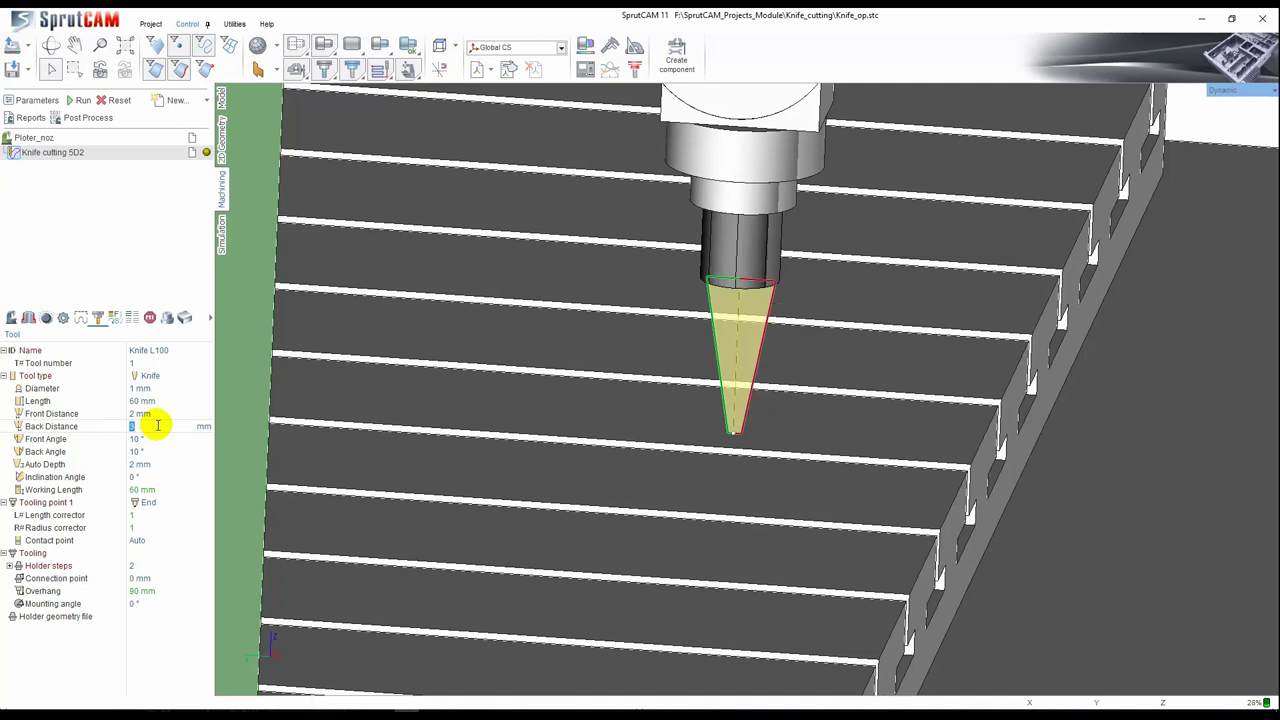
Step: Try a 12° front angle and an 11° back angle on the knife, and return both to 10°
left_click(156, 438)
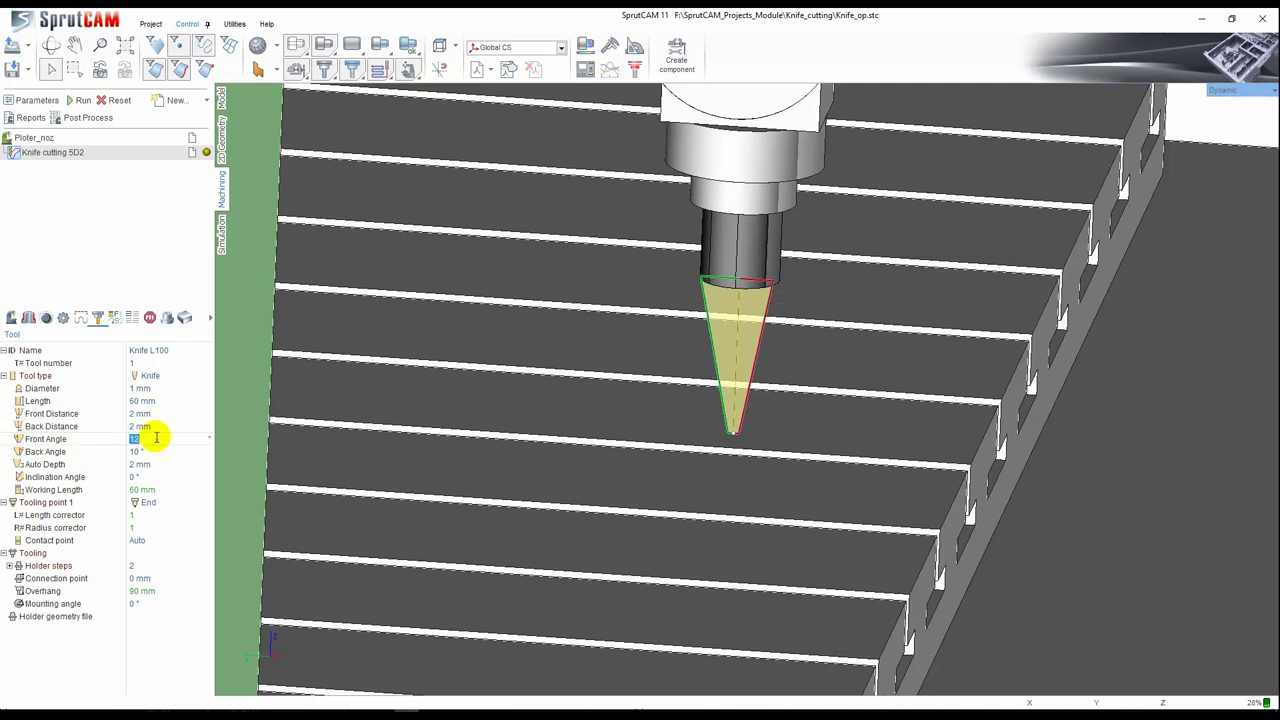
left_click(156, 451)
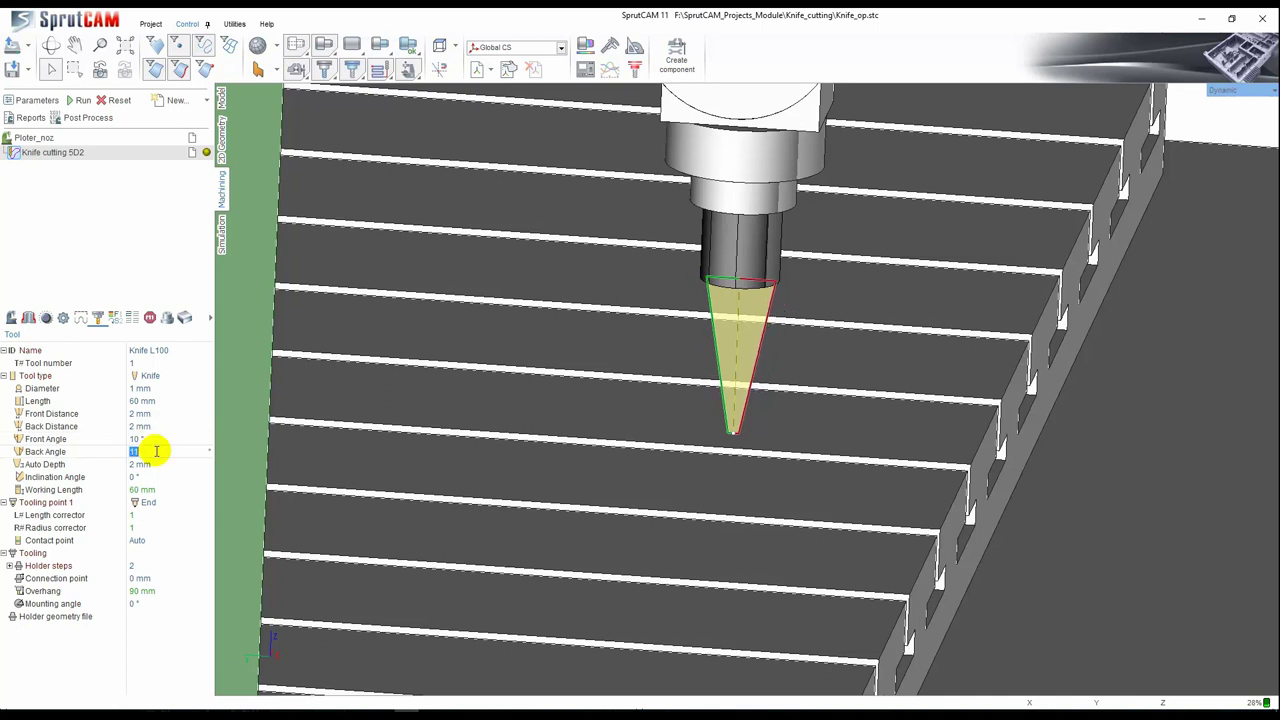
left_click(155, 463)
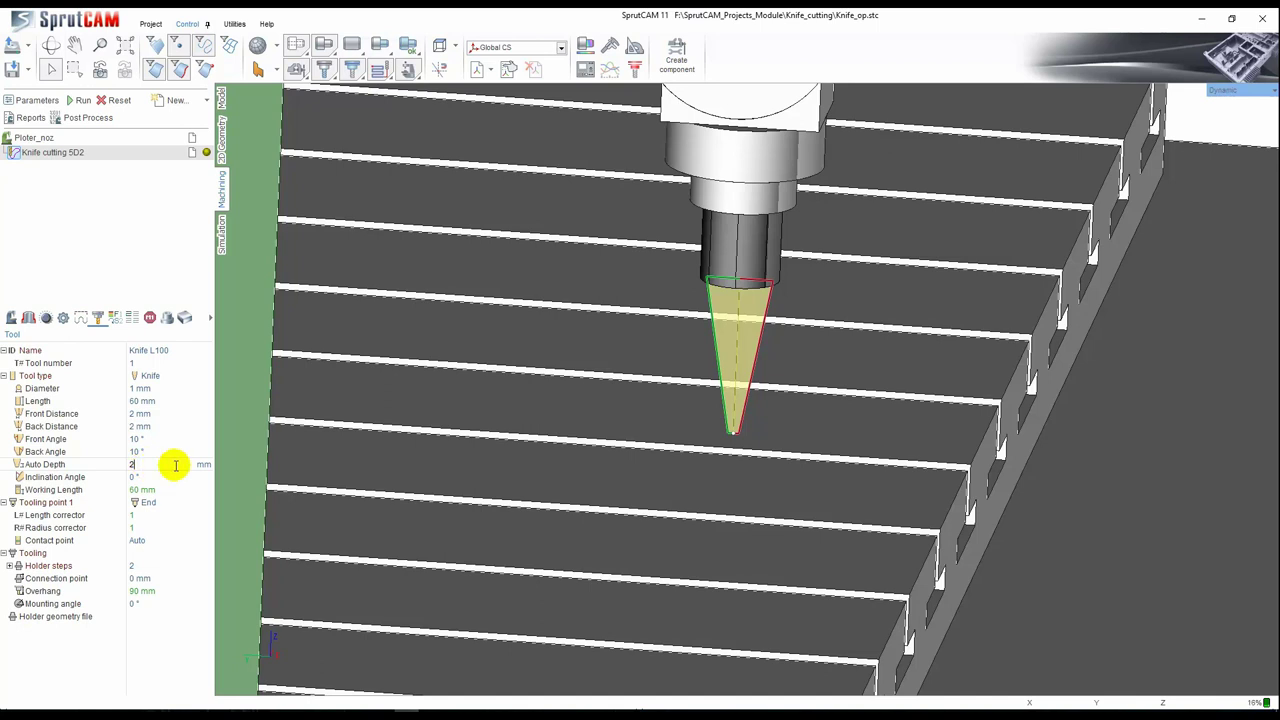
Step: Open the knife's inclination angle for editing and examine the blade edge-on beside the dome part
left_click(143, 477)
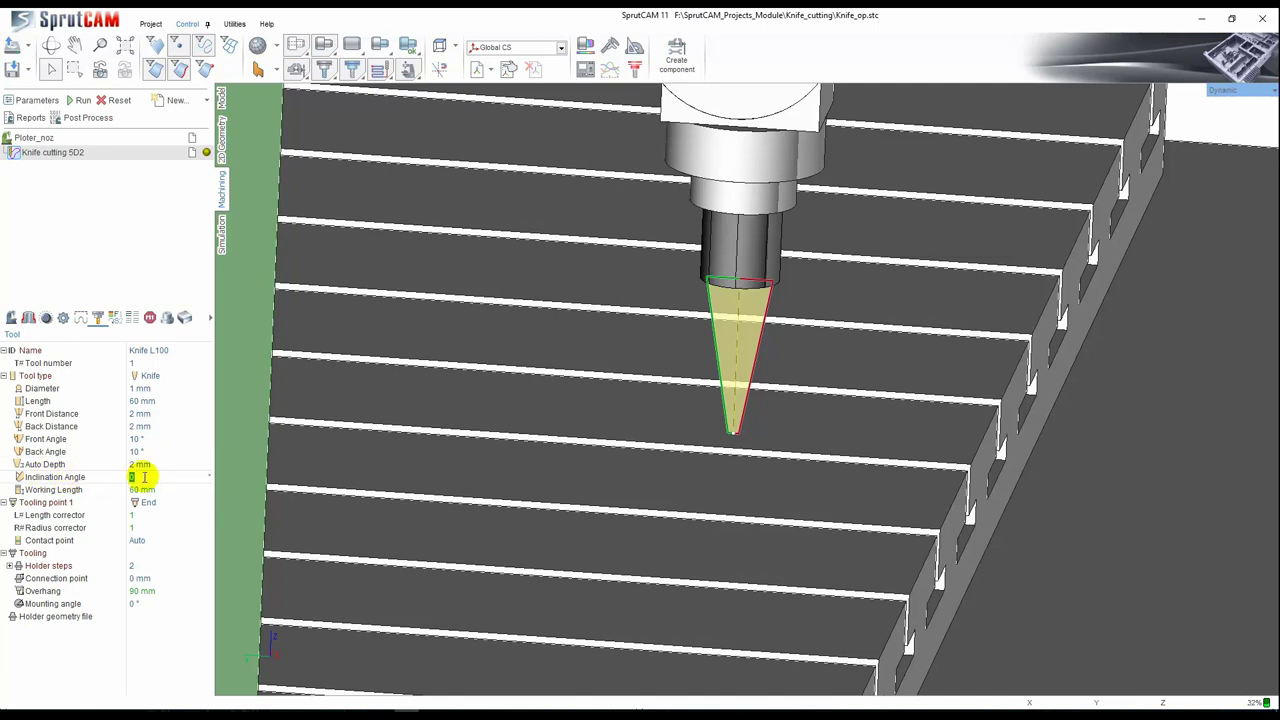
scroll(637, 437, "down", 3)
middle_click_drag(648, 406, 620, 398)
scroll(546, 400, "up", 1)
scroll(746, 454, "down", 3)
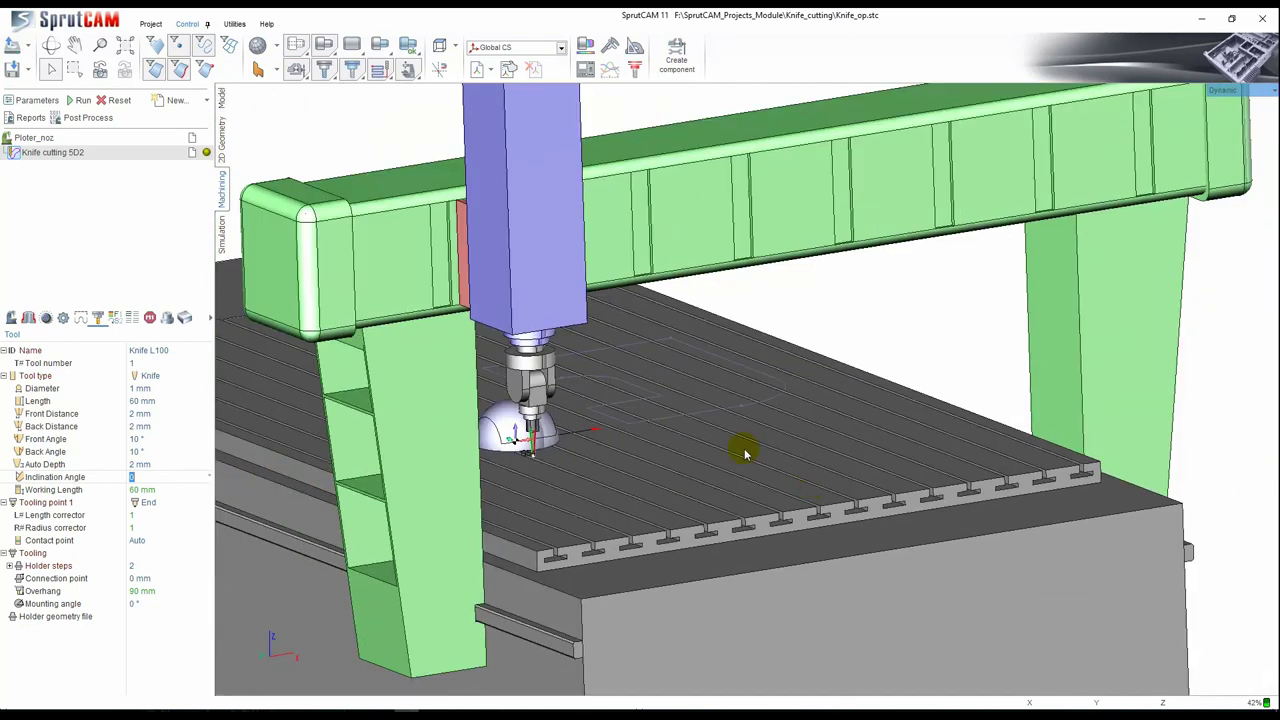
scroll(526, 434, "up", 3)
scroll(526, 434, "up", 3)
scroll(563, 440, "down", 3)
middle_click_drag(563, 440, 560, 365)
double_click(147, 477)
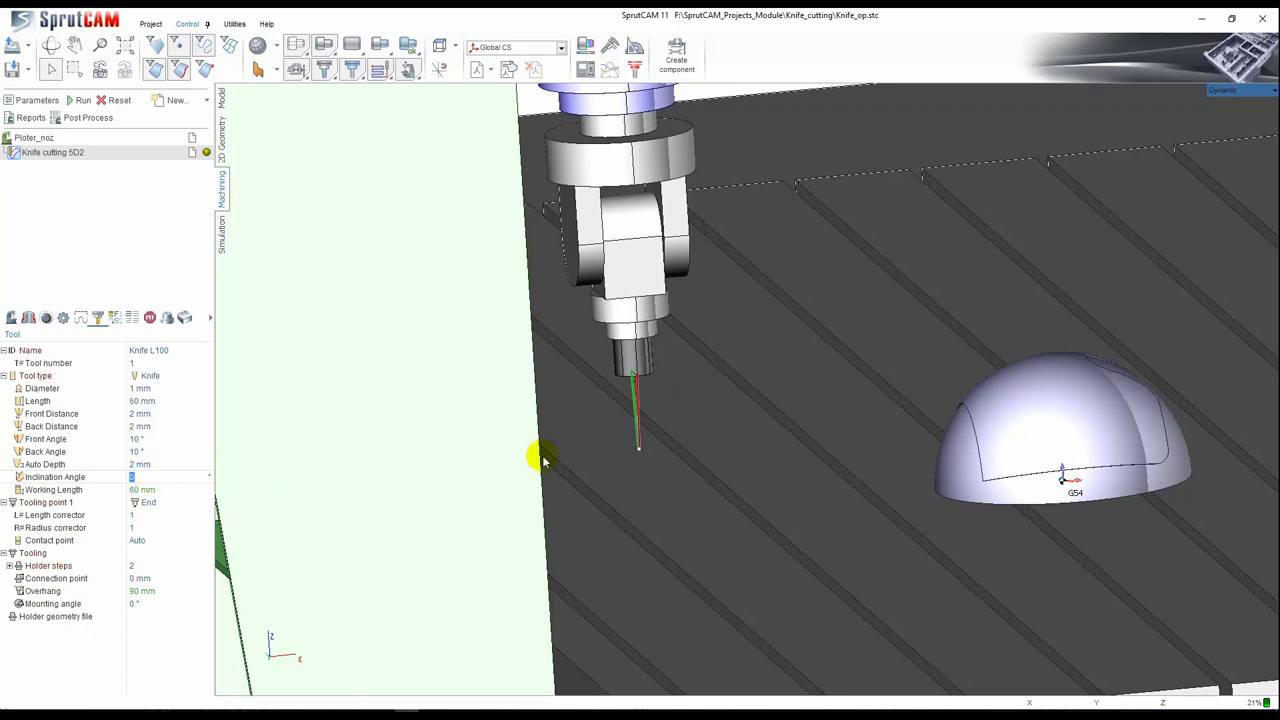
Step: Open the strategy parameters of Knife cutting 5D2 and calculate the toolpath with Front and Back cutting edges
scroll(543, 459, "down", 3)
middle_click_drag(554, 431, 601, 459)
scroll(643, 446, "down", 4)
right_click_drag(600, 456, 600, 455)
left_click(46, 317)
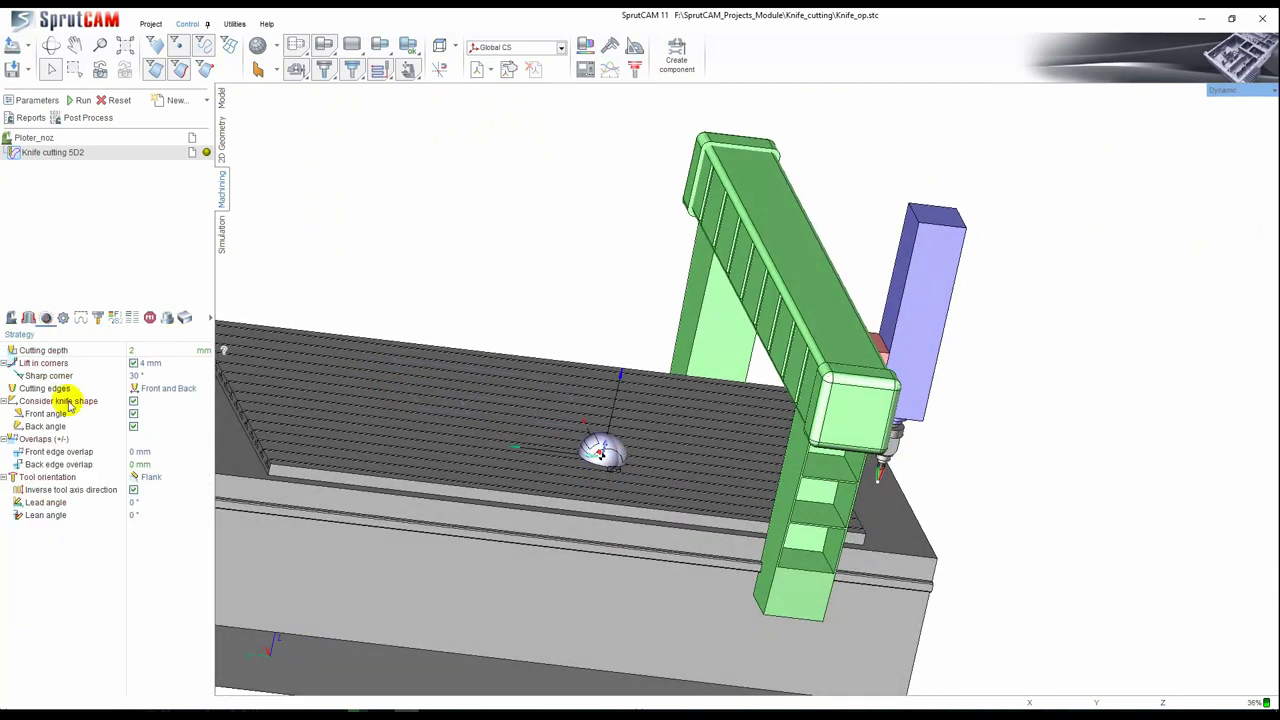
middle_click_drag(354, 451, 534, 424)
left_click(32, 389)
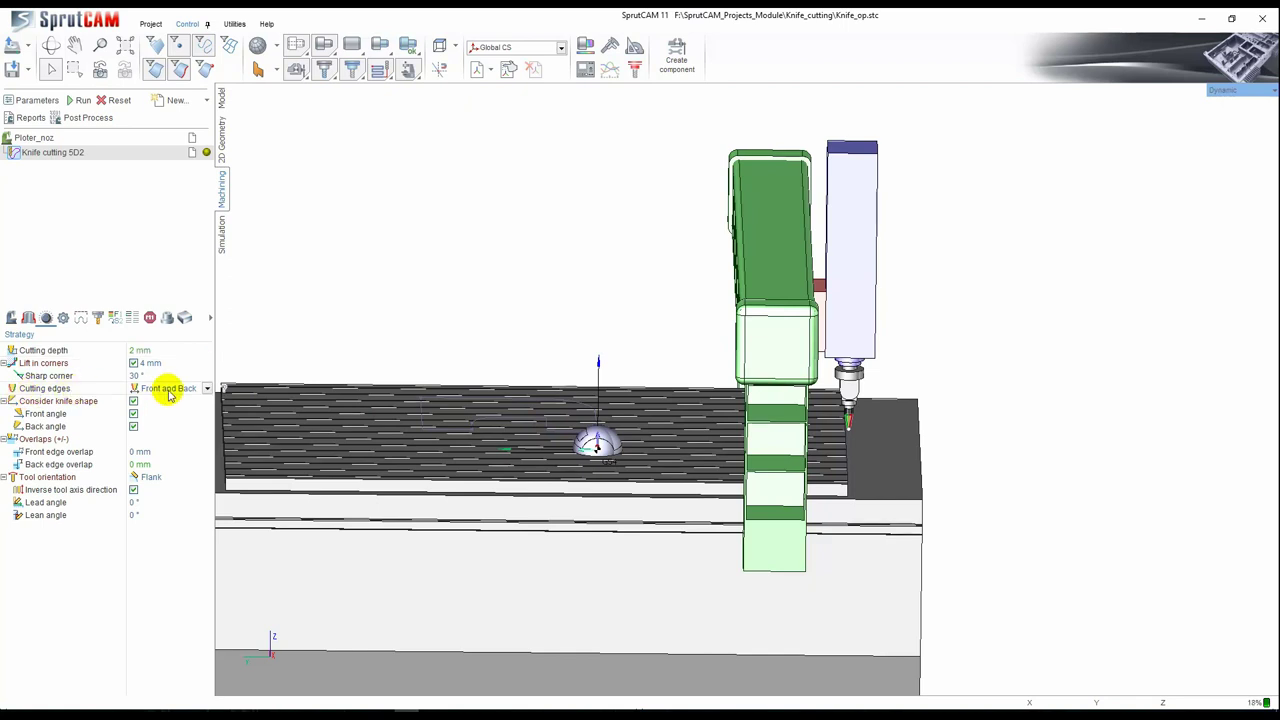
scroll(508, 441, "up", 1)
middle_click_drag(508, 441, 614, 449)
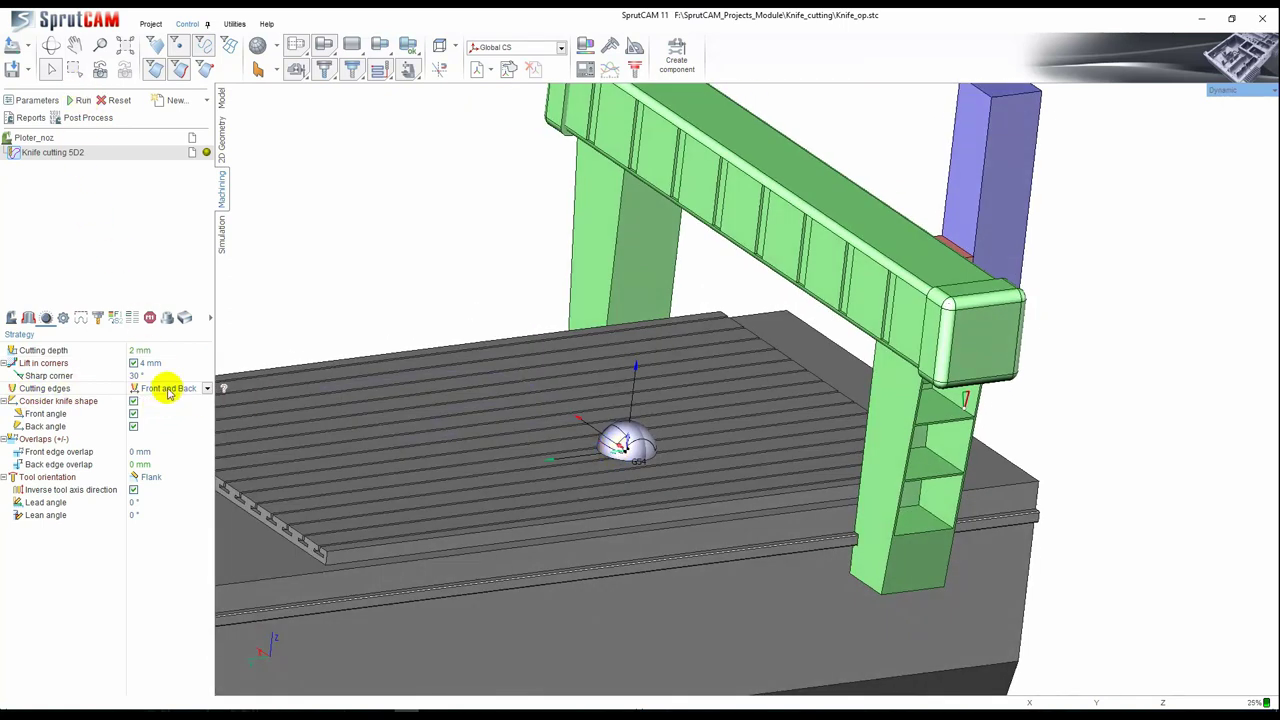
left_click(83, 100)
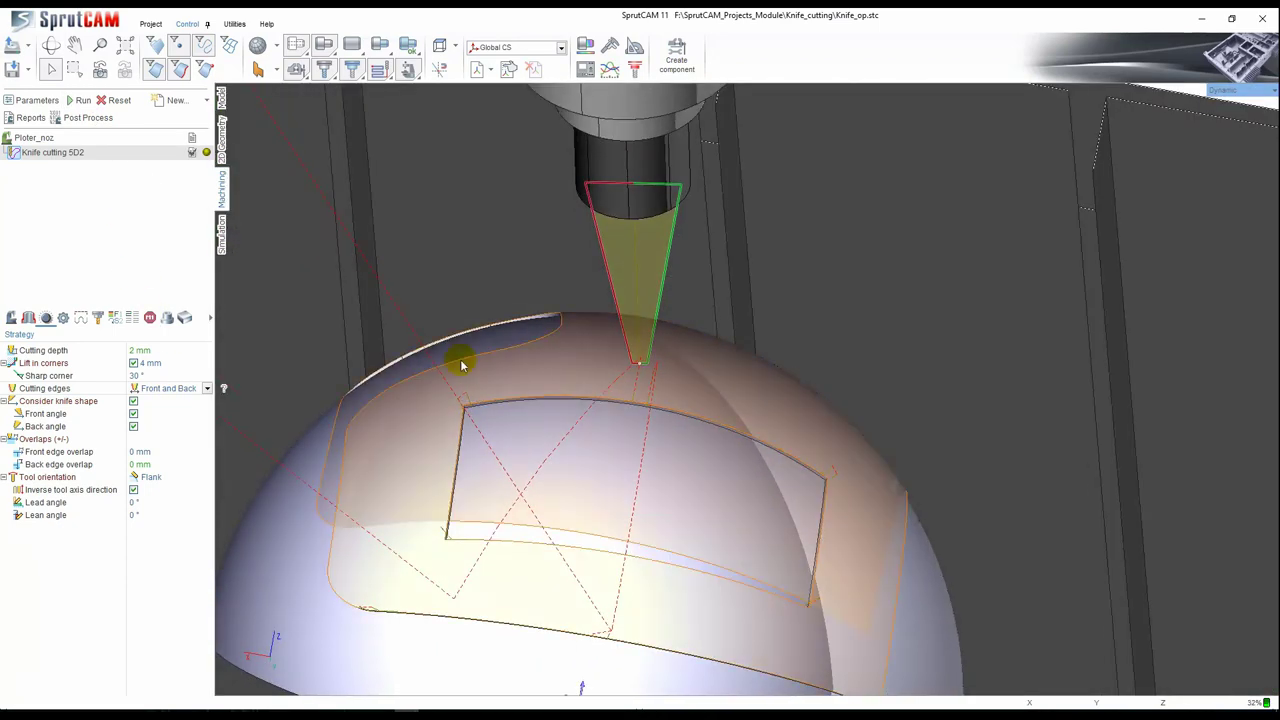
Step: Simulate the knife cutting operation and follow the first chain's moves to the contour corner
left_click(222, 235)
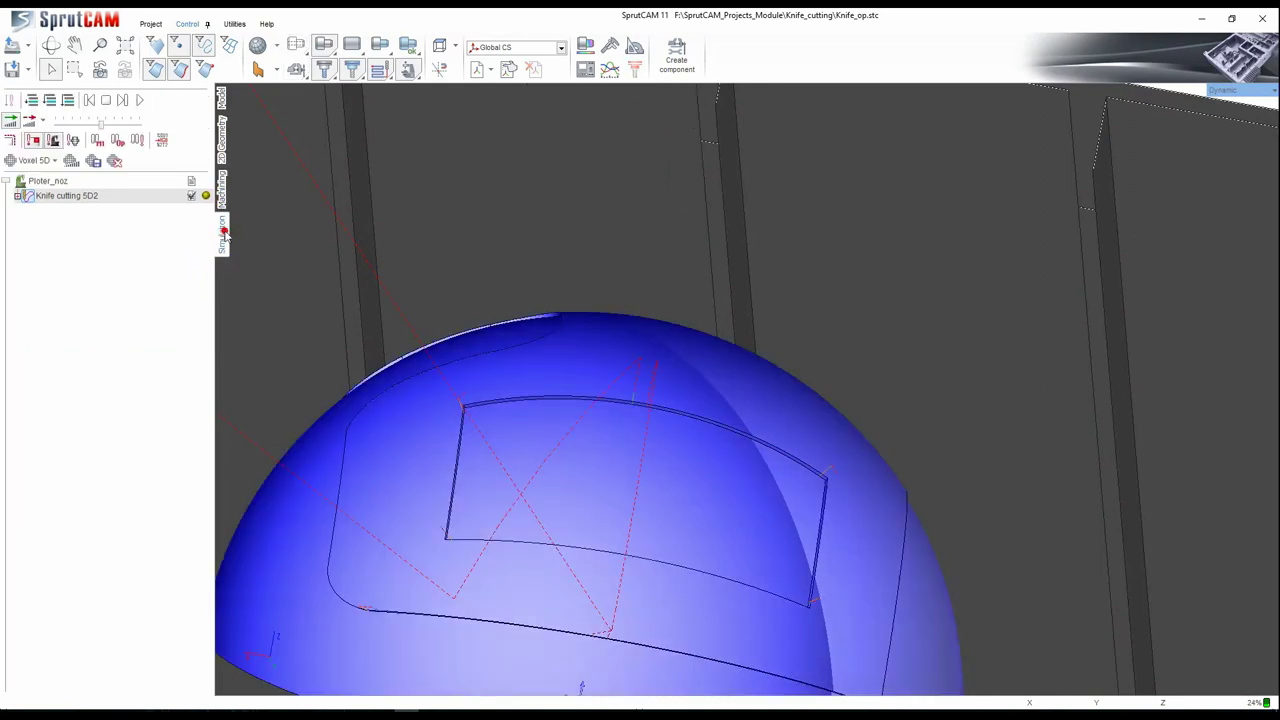
left_click(14, 196)
left_click(25, 240)
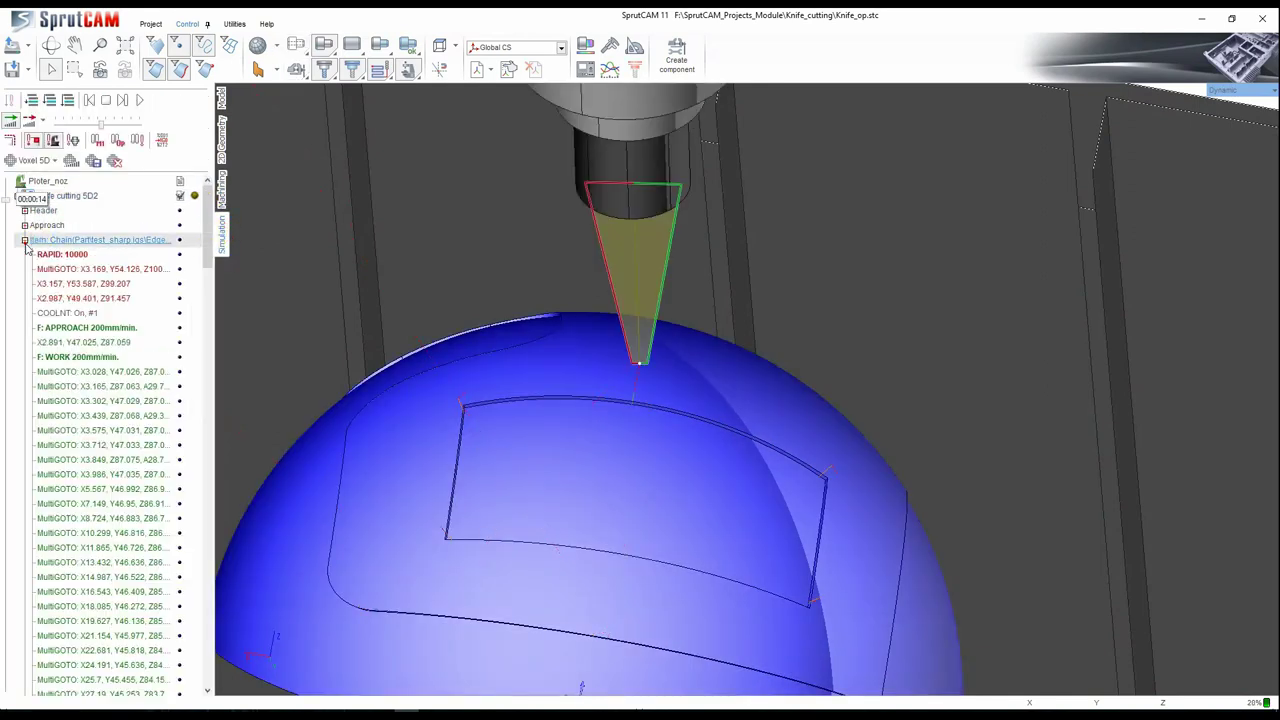
left_click(61, 283)
scroll(565, 417, "up", 2)
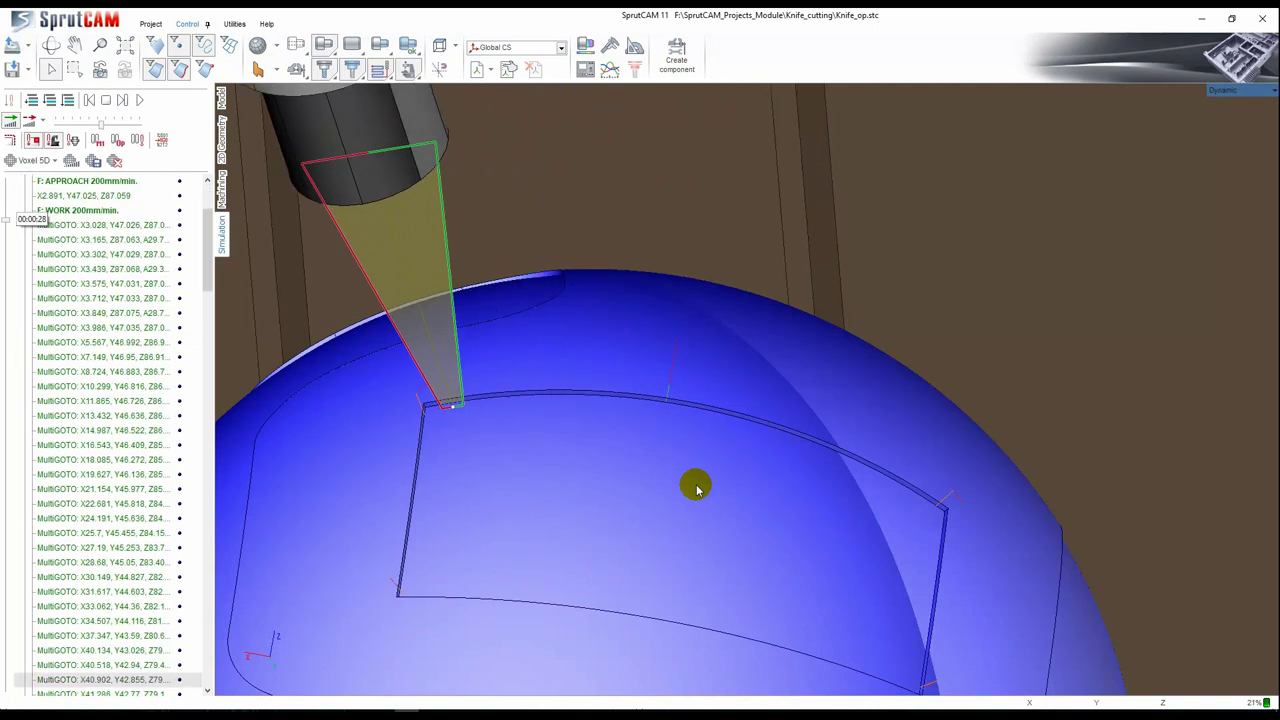
scroll(457, 412, "up", 3)
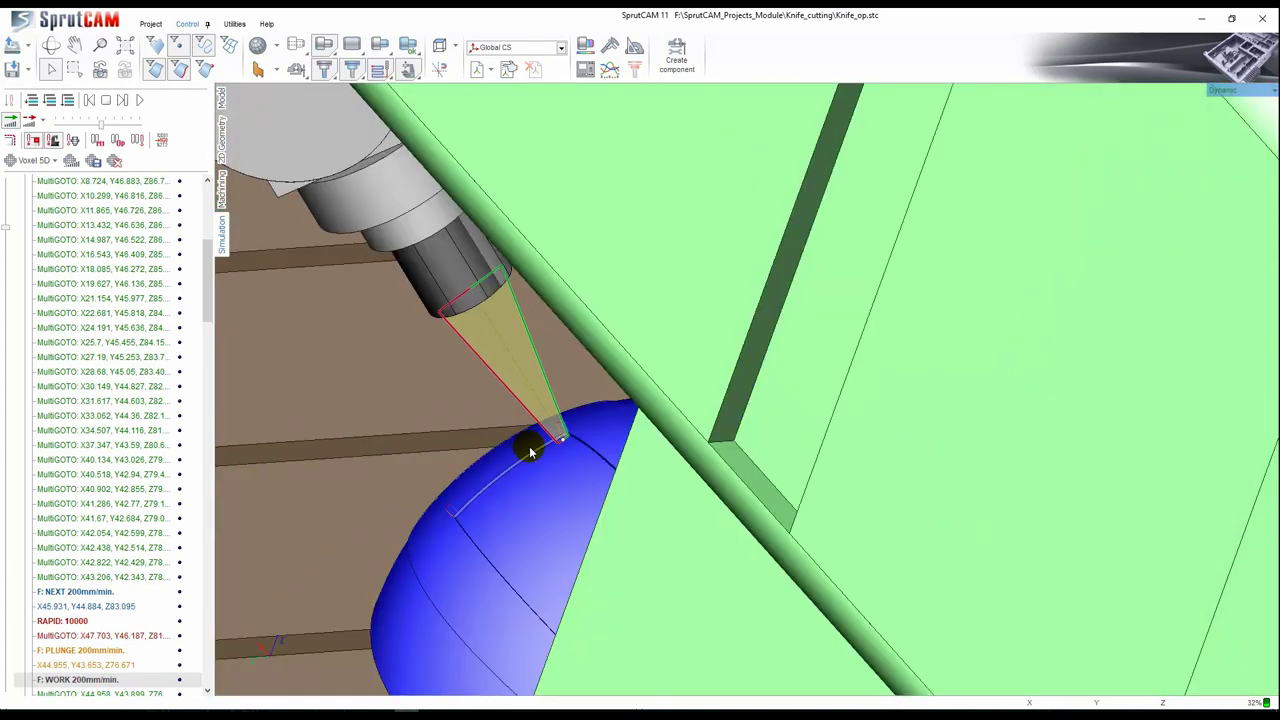
Step: Hide the machine and inspect how the knife edges meet the cut at the contour corner
scroll(530, 452, "up", 2)
left_click(405, 68)
scroll(588, 420, "up", 6)
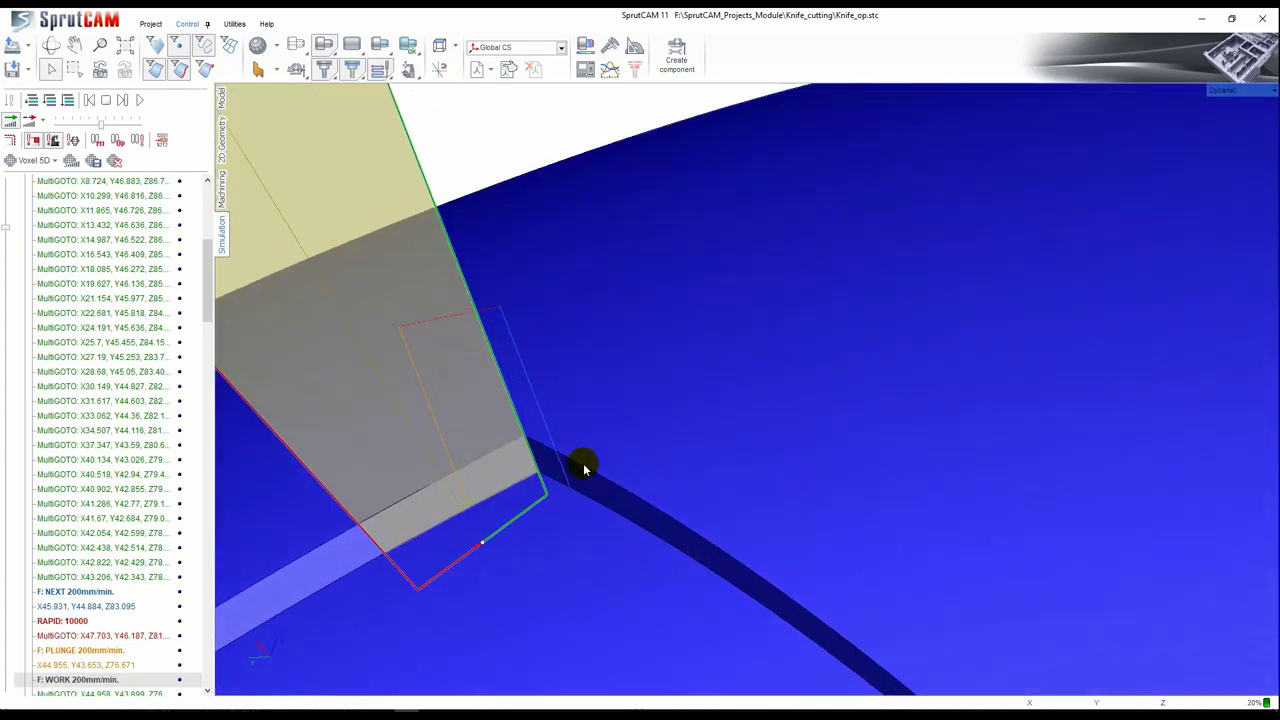
middle_click_drag(582, 470, 648, 455)
scroll(550, 425, "up", 3)
scroll(648, 455, "down", 3)
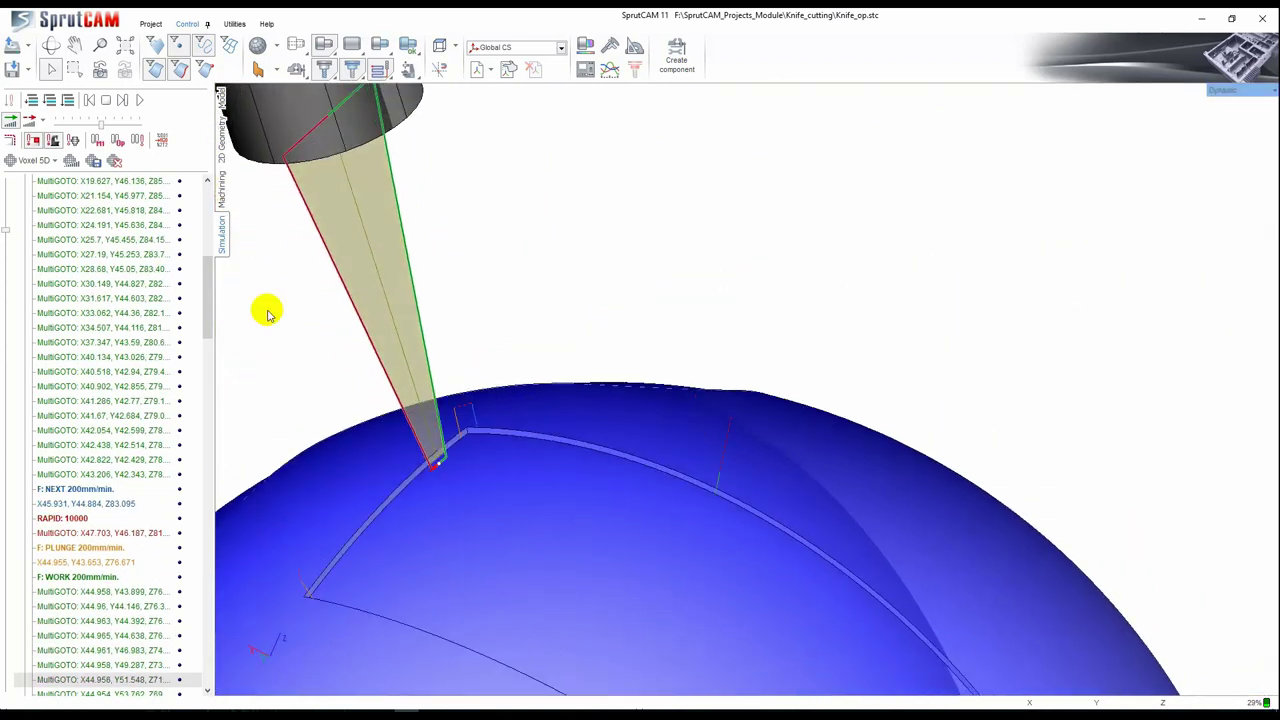
Step: Set the operation's cutting edges to Front only and recalculate the toolpath
left_click(223, 190)
left_click(170, 388)
left_click(178, 389)
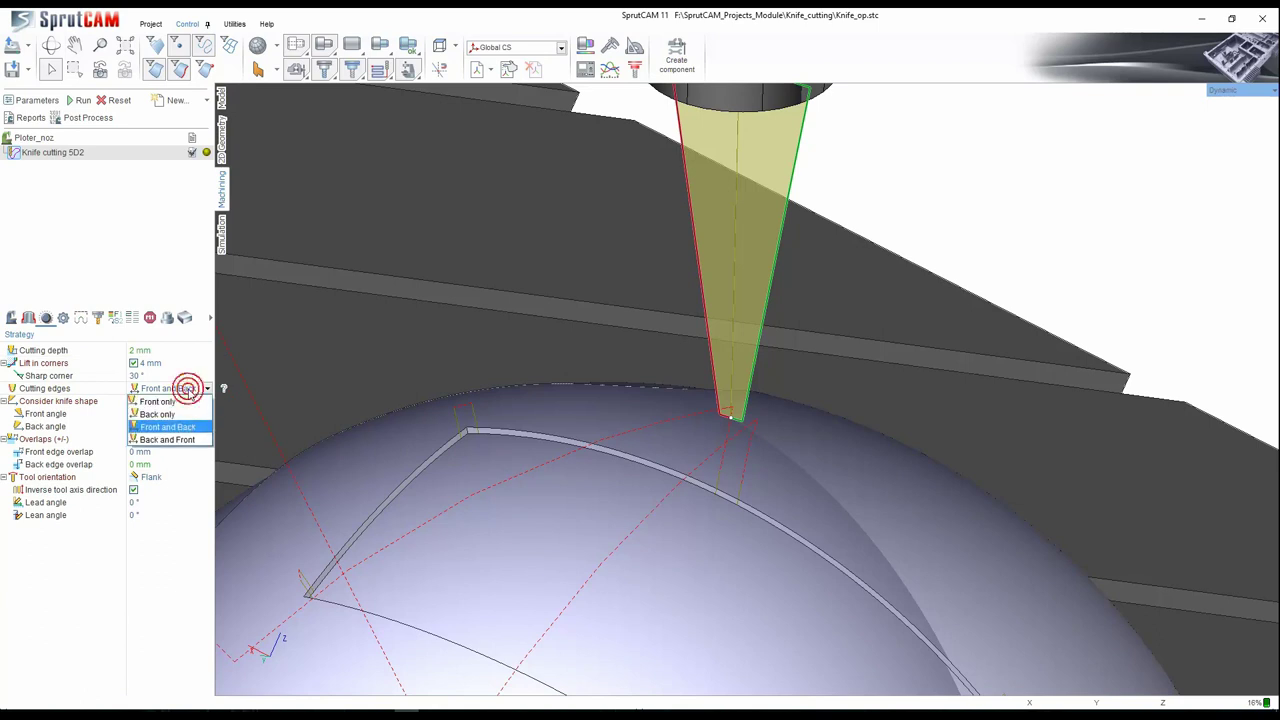
left_click(156, 403)
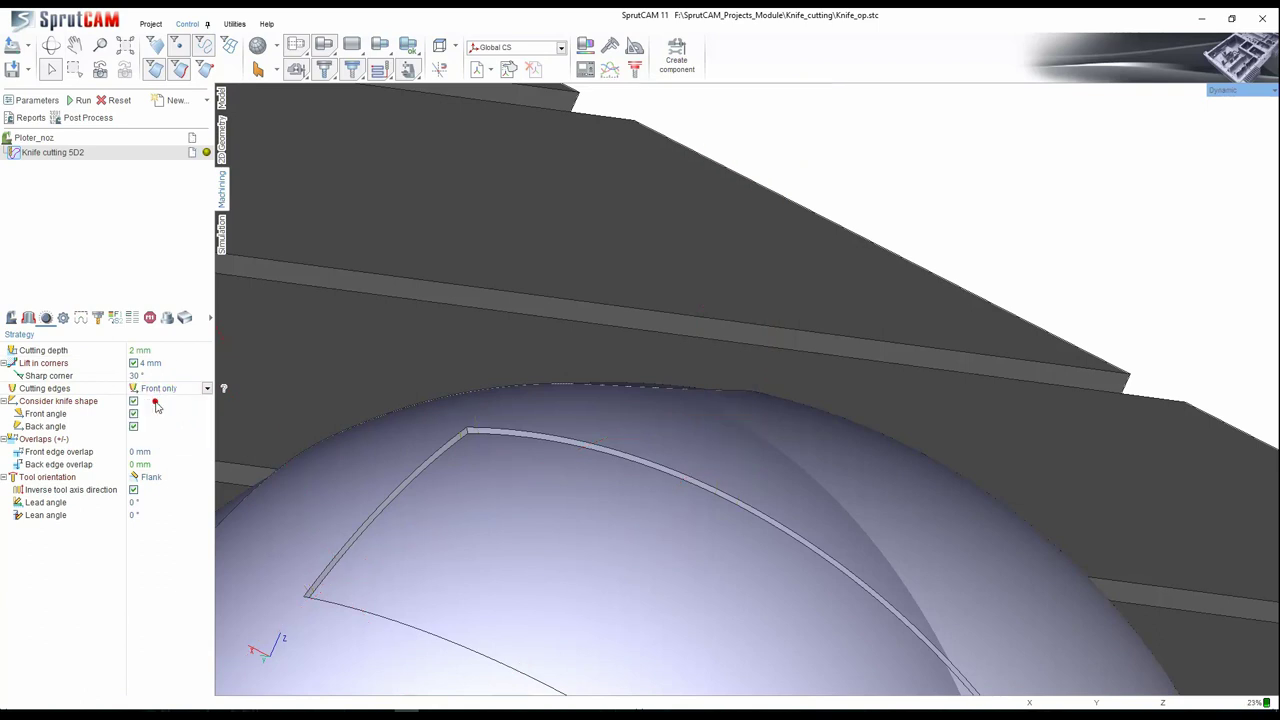
left_click(84, 104)
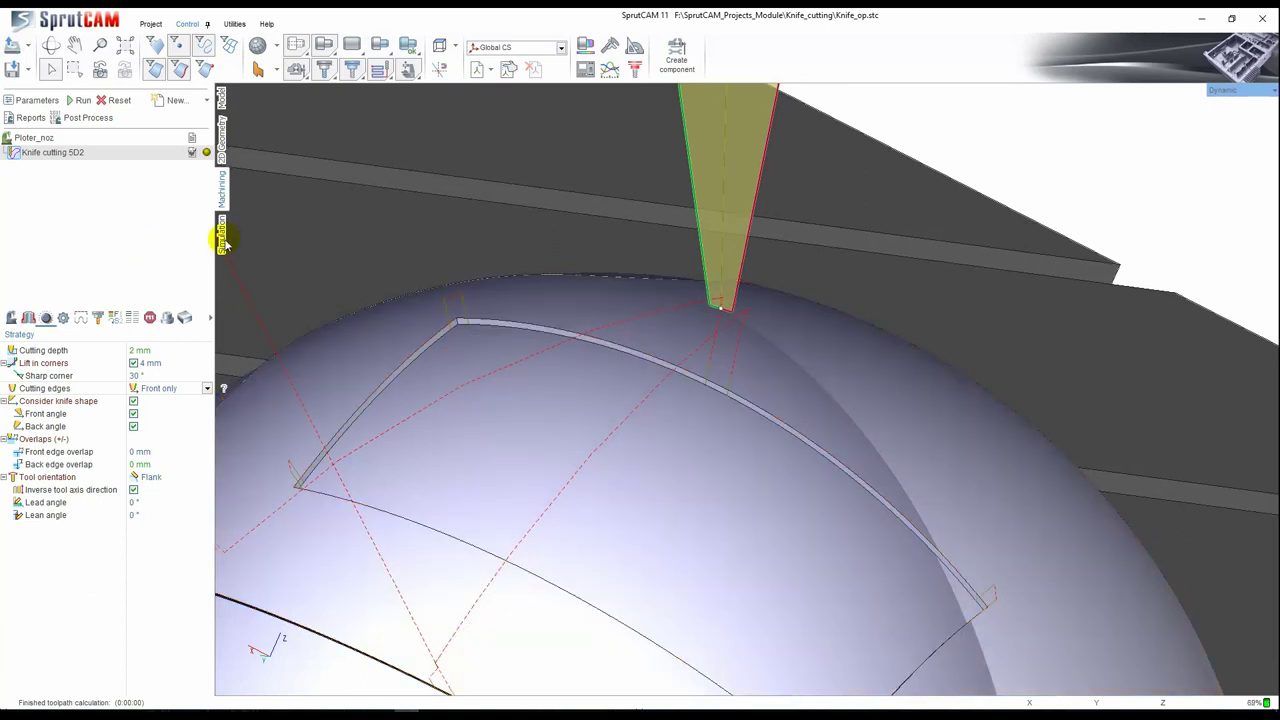
Step: Simulate the Front only toolpath and inspect the knife at the first chain's early work moves
left_click(224, 240)
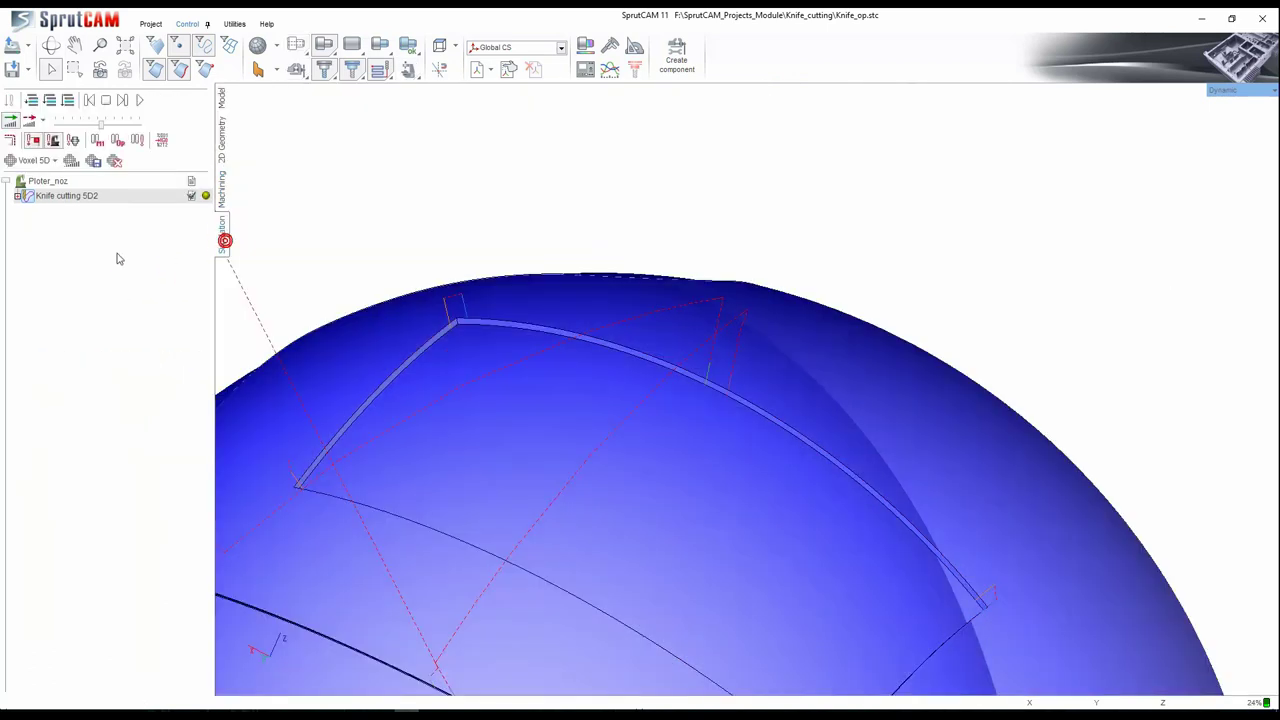
left_click(18, 195)
left_click(25, 240)
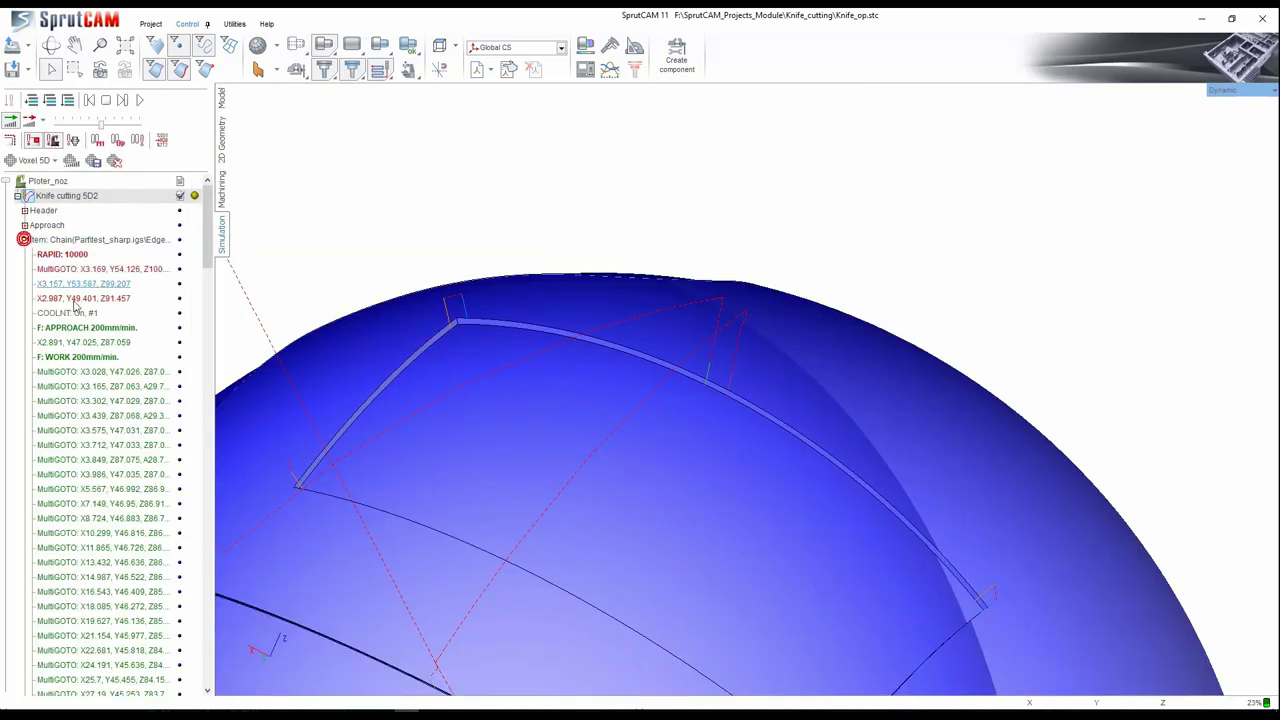
left_click(110, 368)
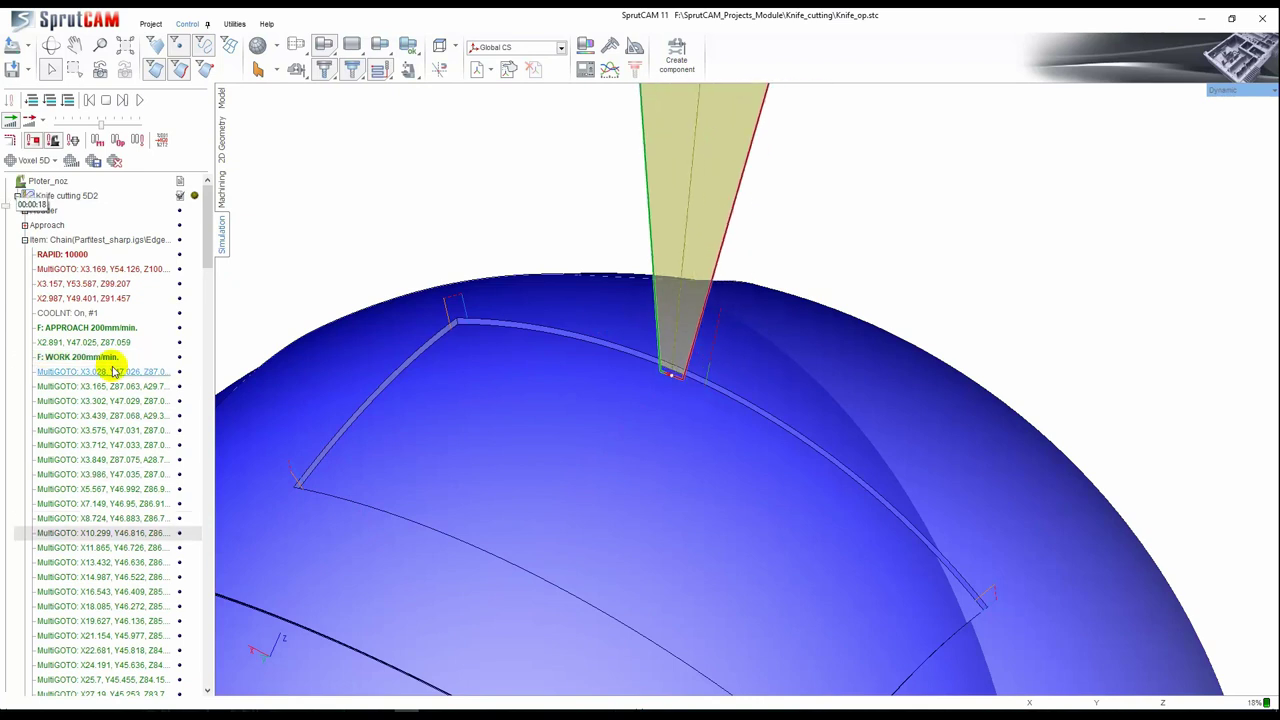
Step: Return to the strategy parameters and review the available cutting edges options
left_click(222, 188)
left_click(155, 392)
left_click(160, 390)
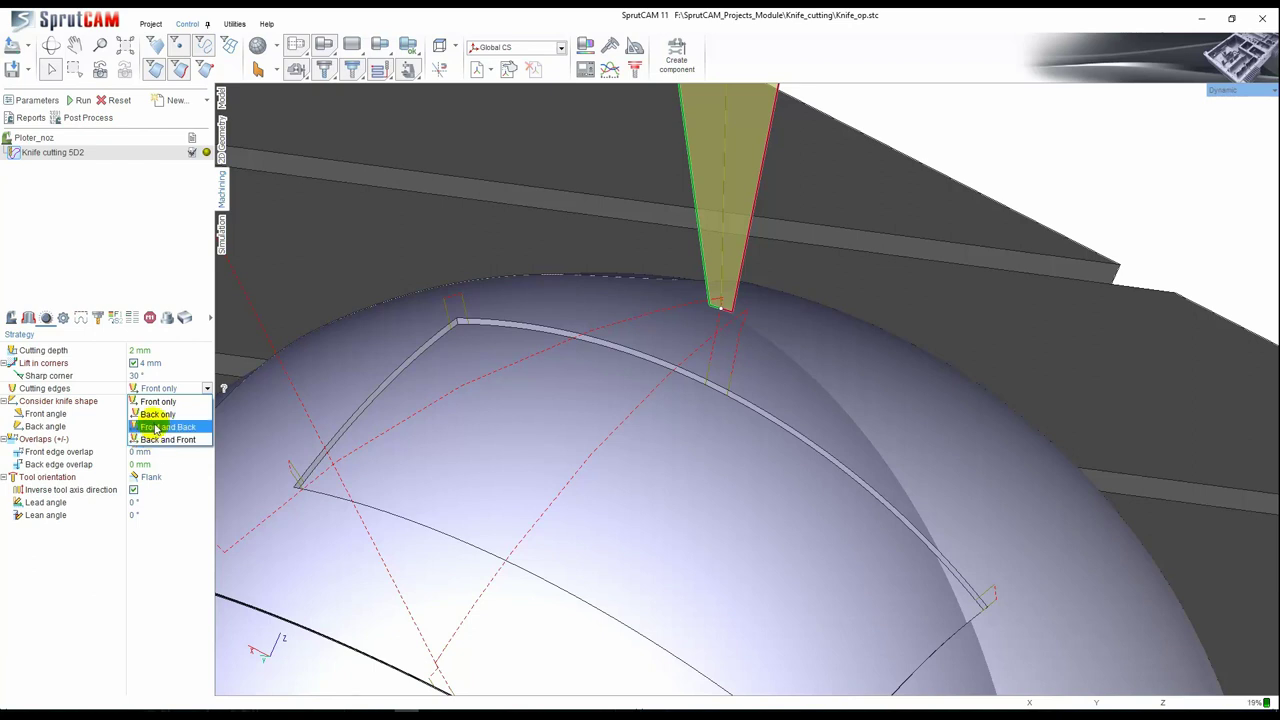
left_click(181, 392)
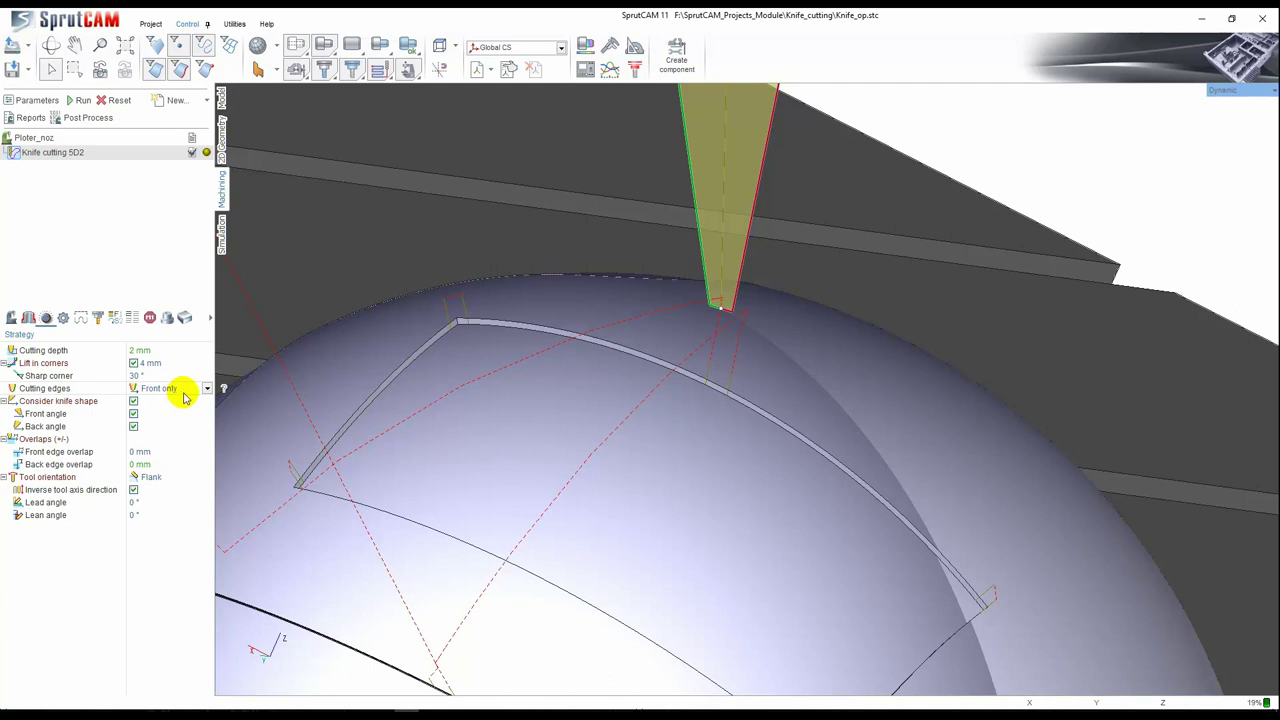
Step: Disable Consider knife shape in the strategy and recalculate the toolpath
scroll(474, 374, "down", 2)
middle_click_drag(474, 374, 414, 383)
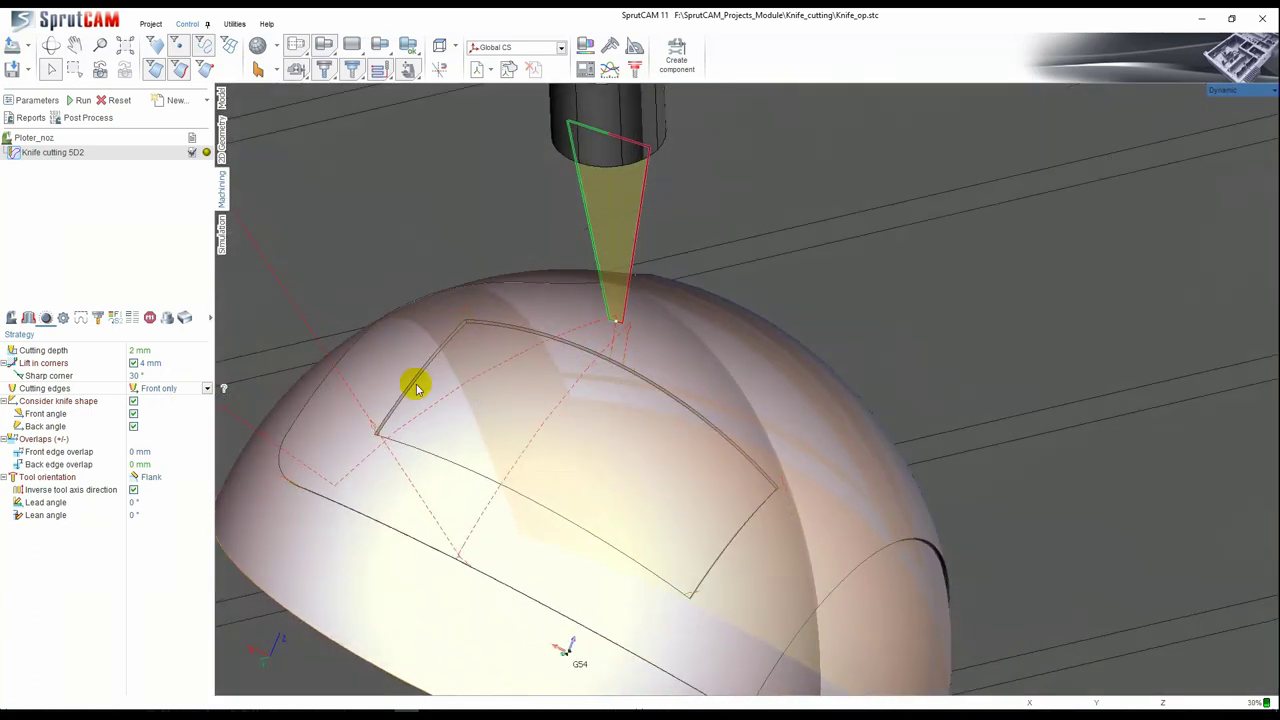
left_click(67, 403)
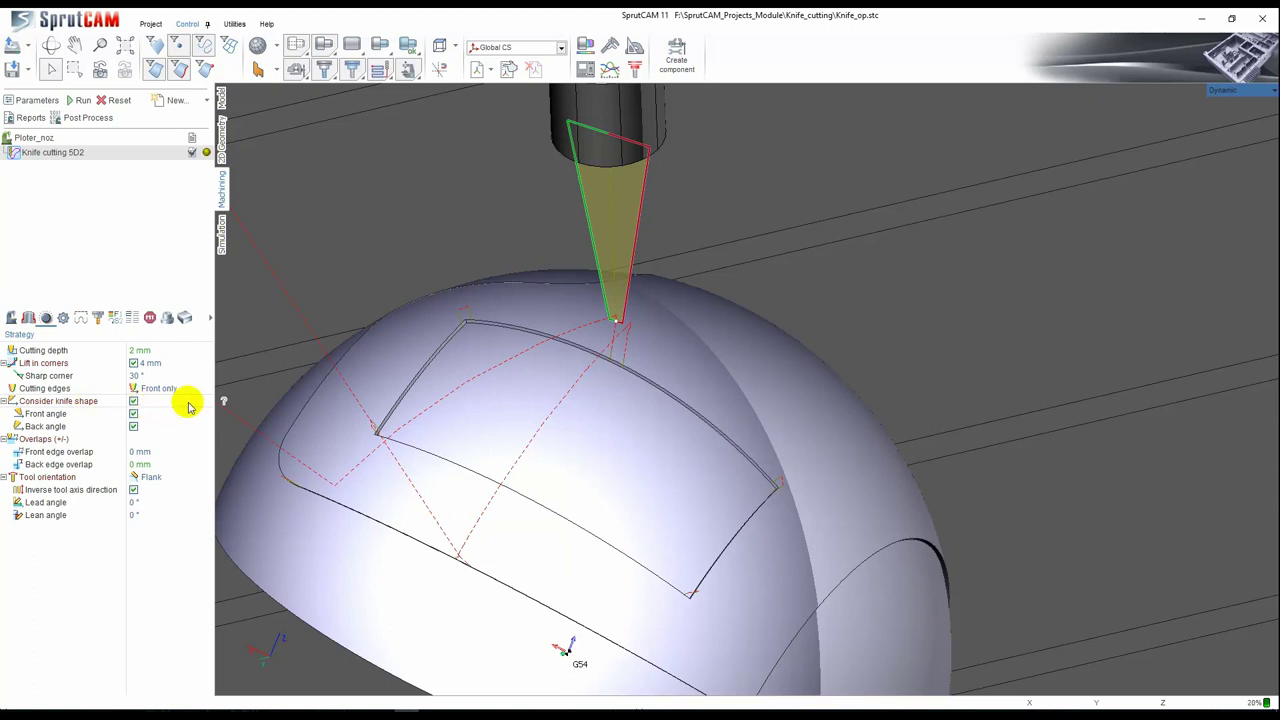
left_click(134, 402)
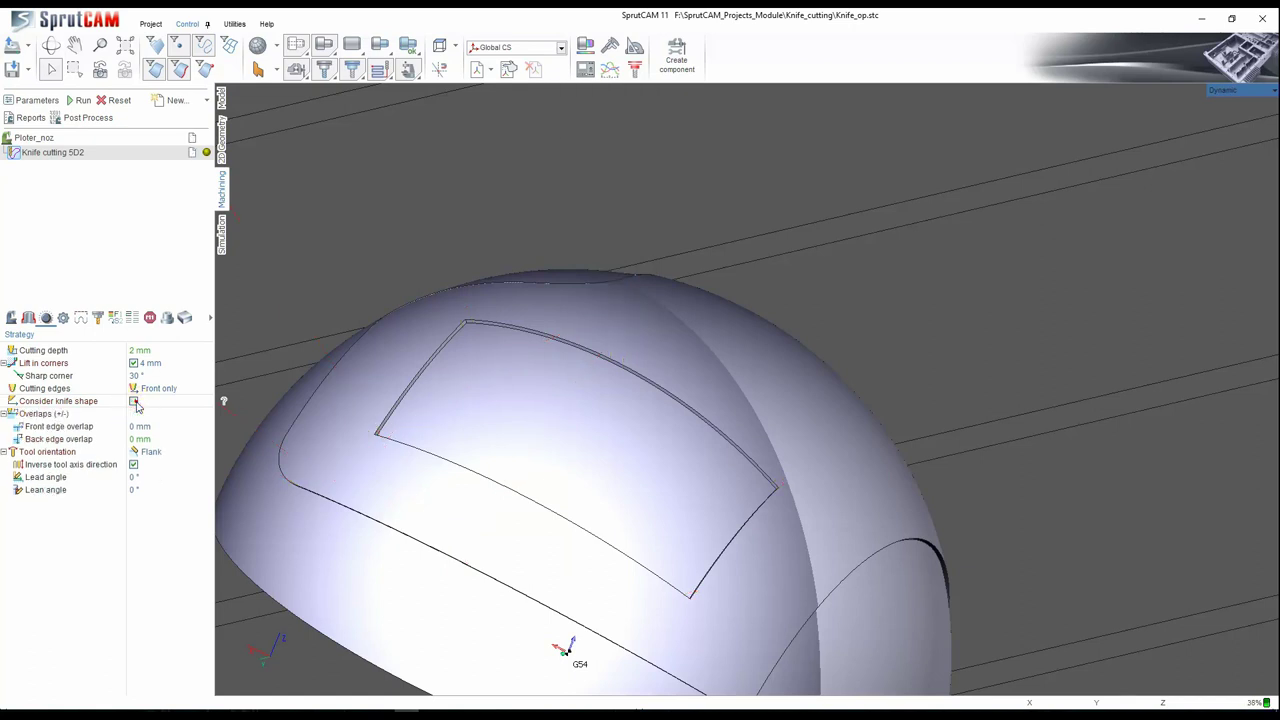
left_click(78, 100)
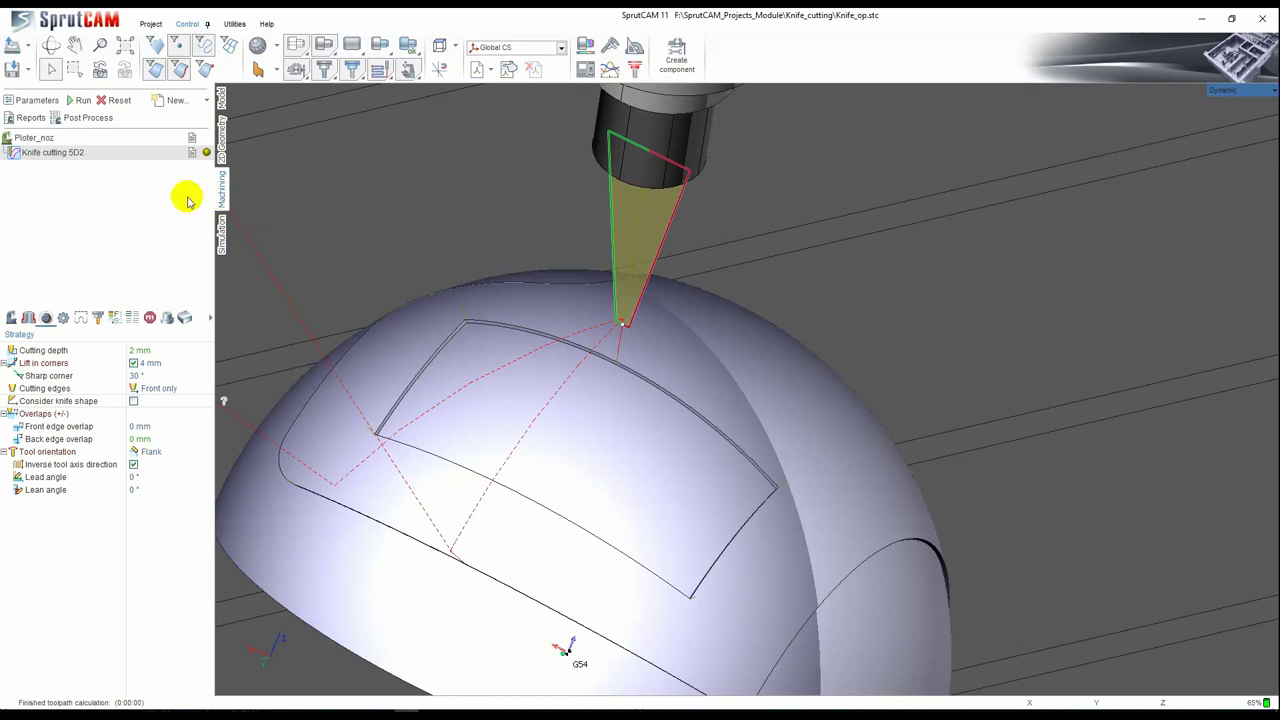
Step: Simulate the toolpath without knife shape compensation and inspect the blade where the first chain's work feed begins
left_click(220, 228)
left_click(18, 196)
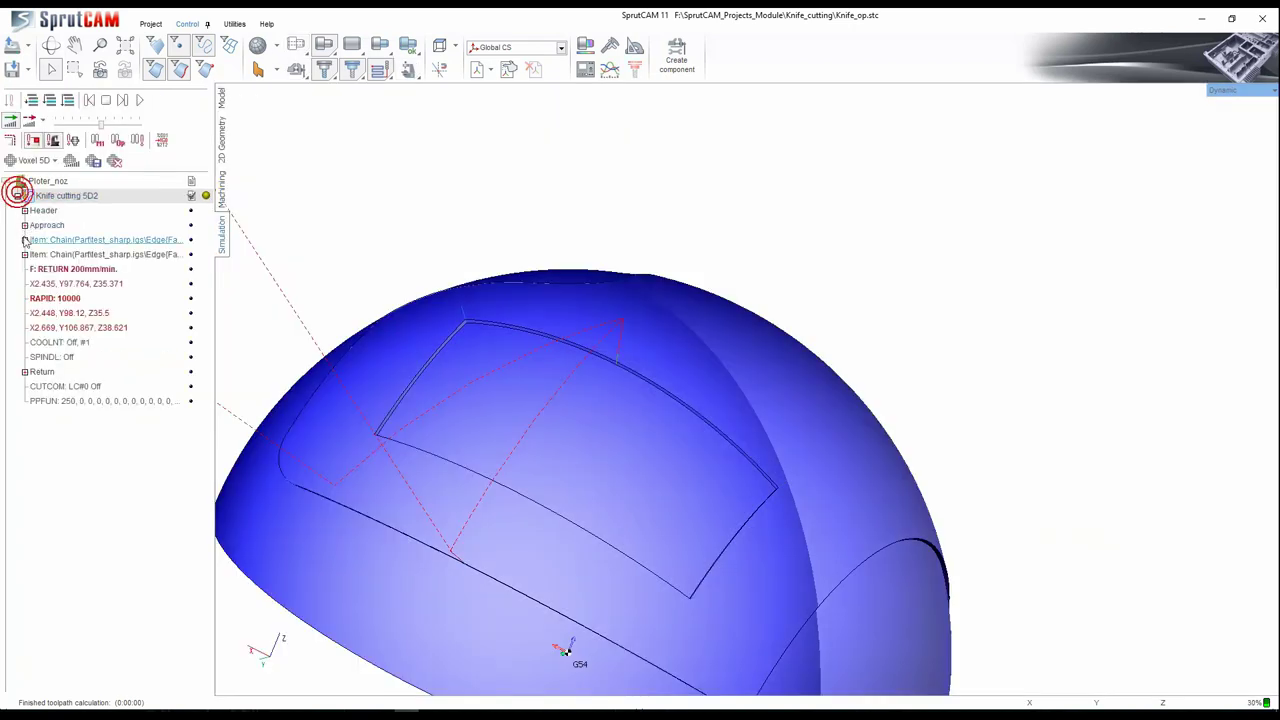
left_click(30, 240)
left_click(24, 240)
left_click(71, 328)
left_click(78, 357)
scroll(609, 386, "up", 5)
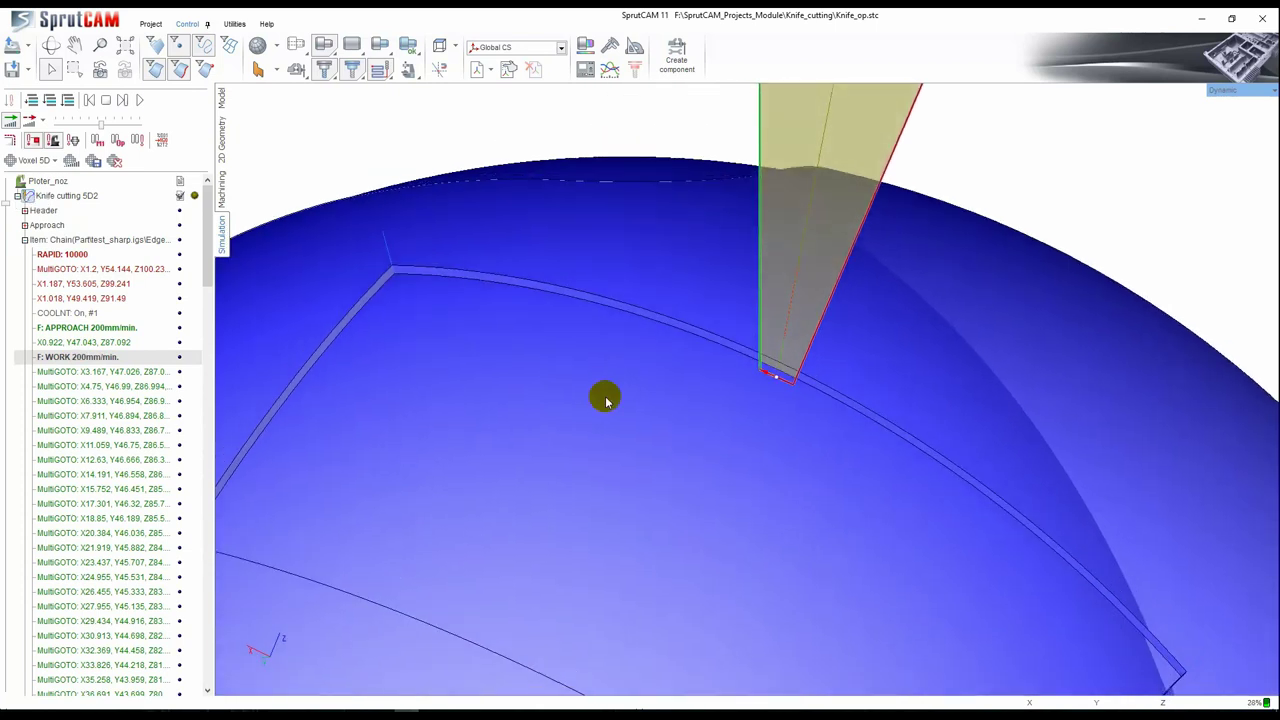
Step: Step the simulation through the first chain's work moves up to the sharp corner and examine the blade's position there
key("Down")
key("Down")
key("Down")
key("Down")
key("Down")
key("Down")
key("Down")
key("Down")
key("Down")
key("Down")
key("Down")
key("Down")
key("Down")
key("Down")
key("Down")
key("Down")
key("Down")
key("Down")
key("Down")
key("Down")
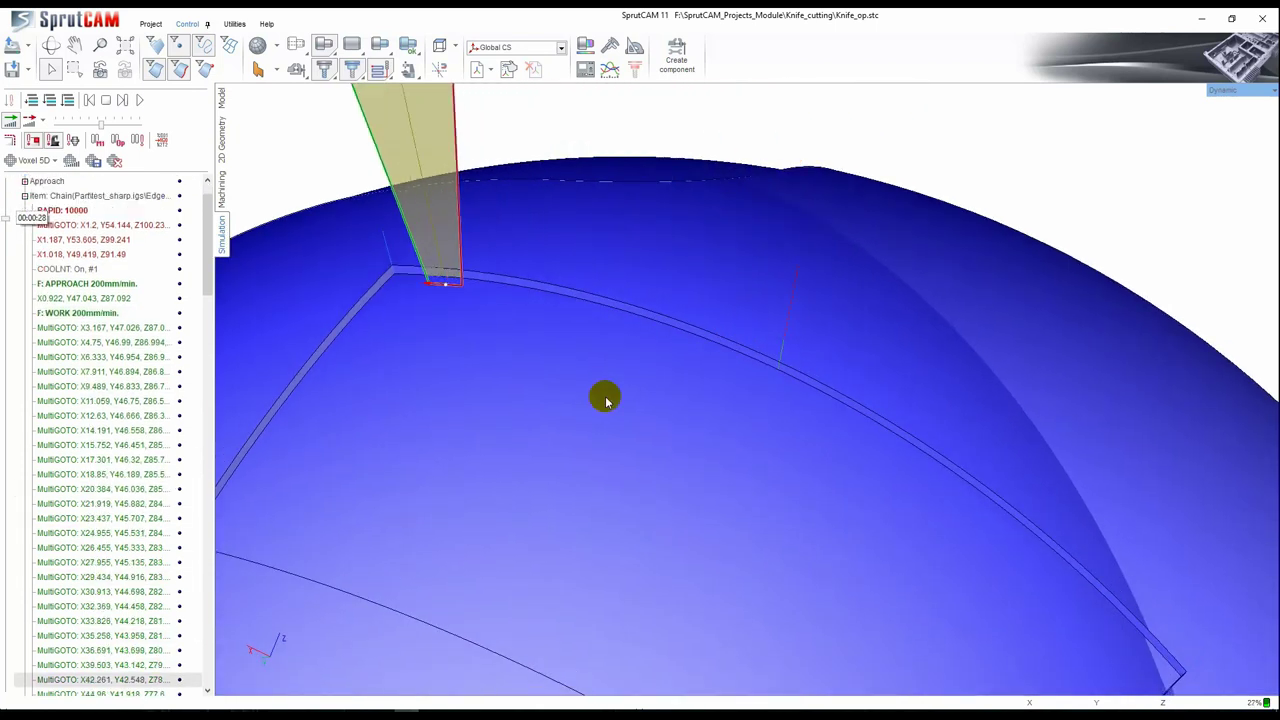
scroll(411, 300, "up", 8)
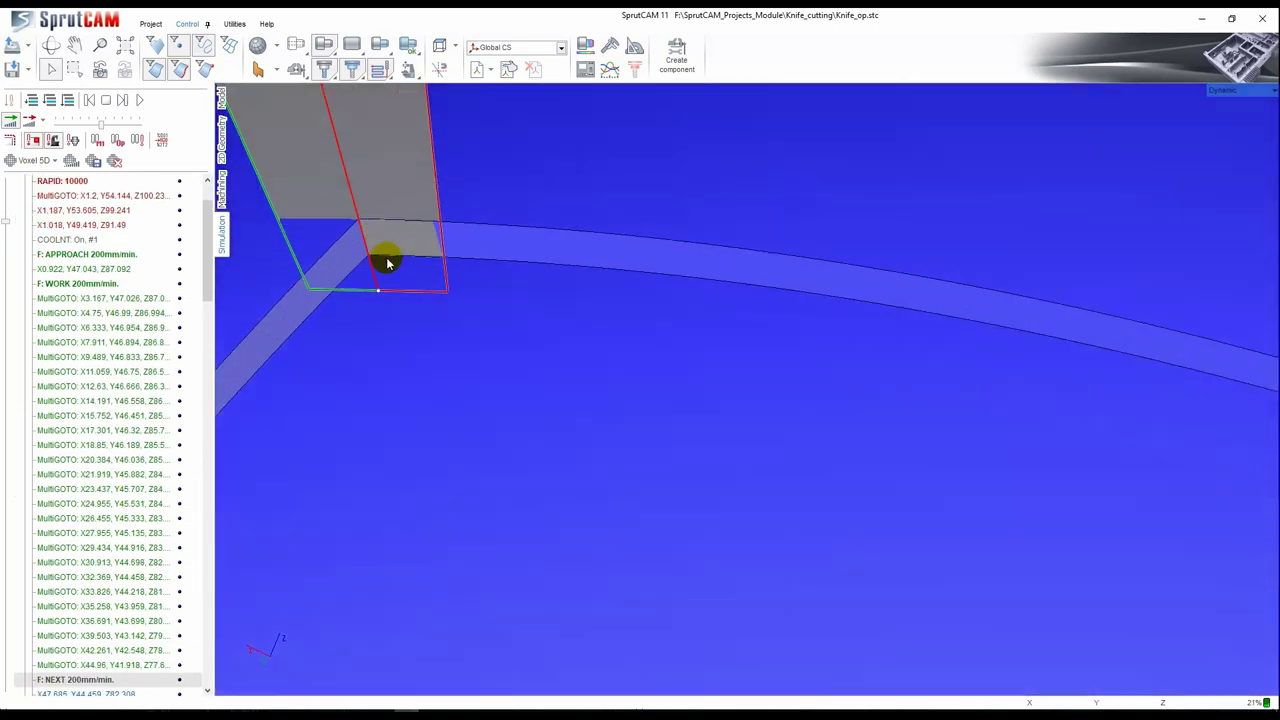
Step: Examine the knife's lift and plunge at the sharp corner and its first work moves along the adjoining edge
middle_click_drag(386, 263, 494, 329)
scroll(494, 329, "down", 3)
mouse_move(498, 328)
right_mouse_down()
mouse_move(516, 295)
mouse_move(506, 331)
right_mouse_up()
middle_click_drag(510, 333, 474, 278)
scroll(474, 278, "down", 4)
right_click_drag(473, 273, 471, 274)
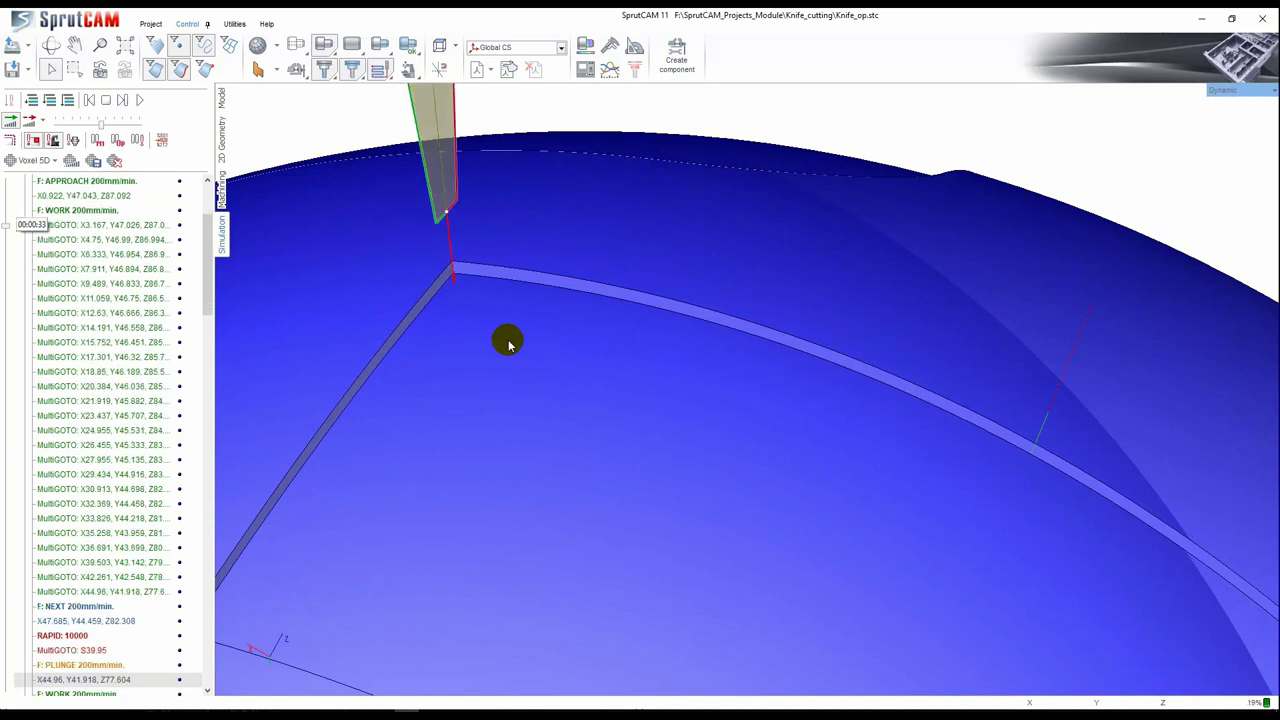
scroll(443, 317, "down", 3)
middle_click_drag(443, 317, 398, 298)
scroll(398, 298, "up", 2)
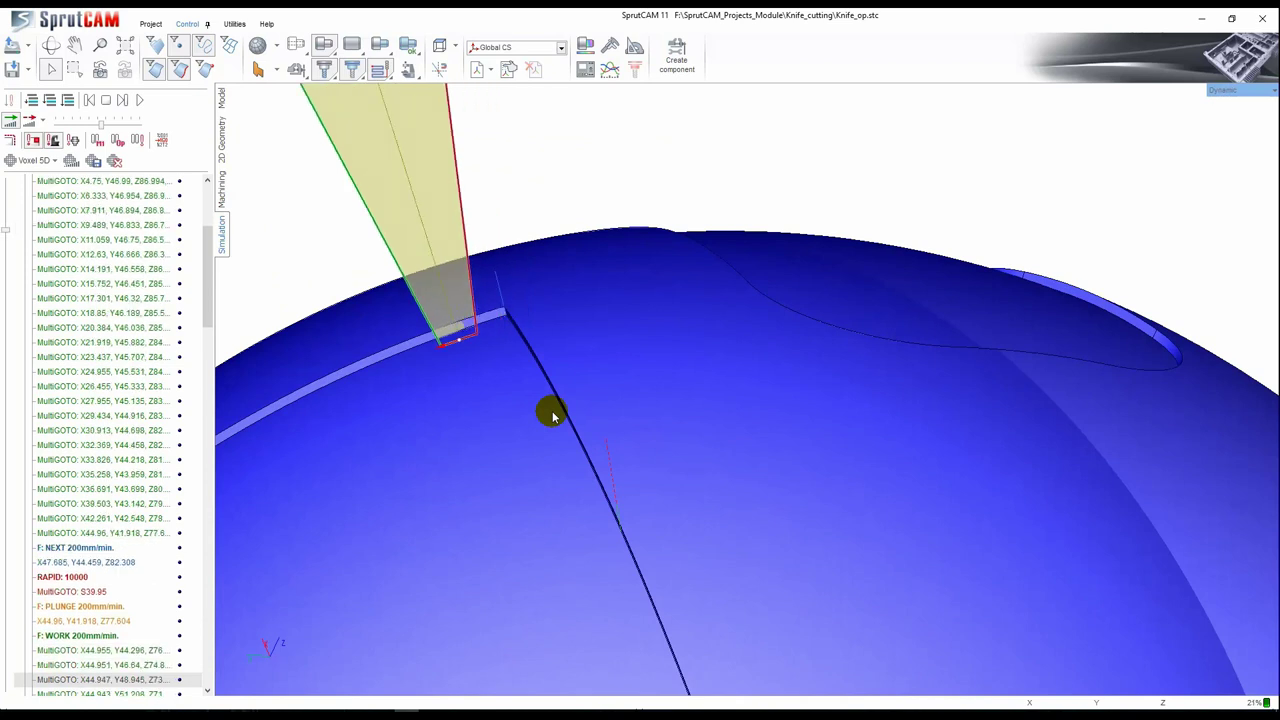
Step: Set the front and back edge overlaps to 1 mm in the strategy and recalculate the toolpath
left_click(222, 192)
scroll(451, 357, "down", 5)
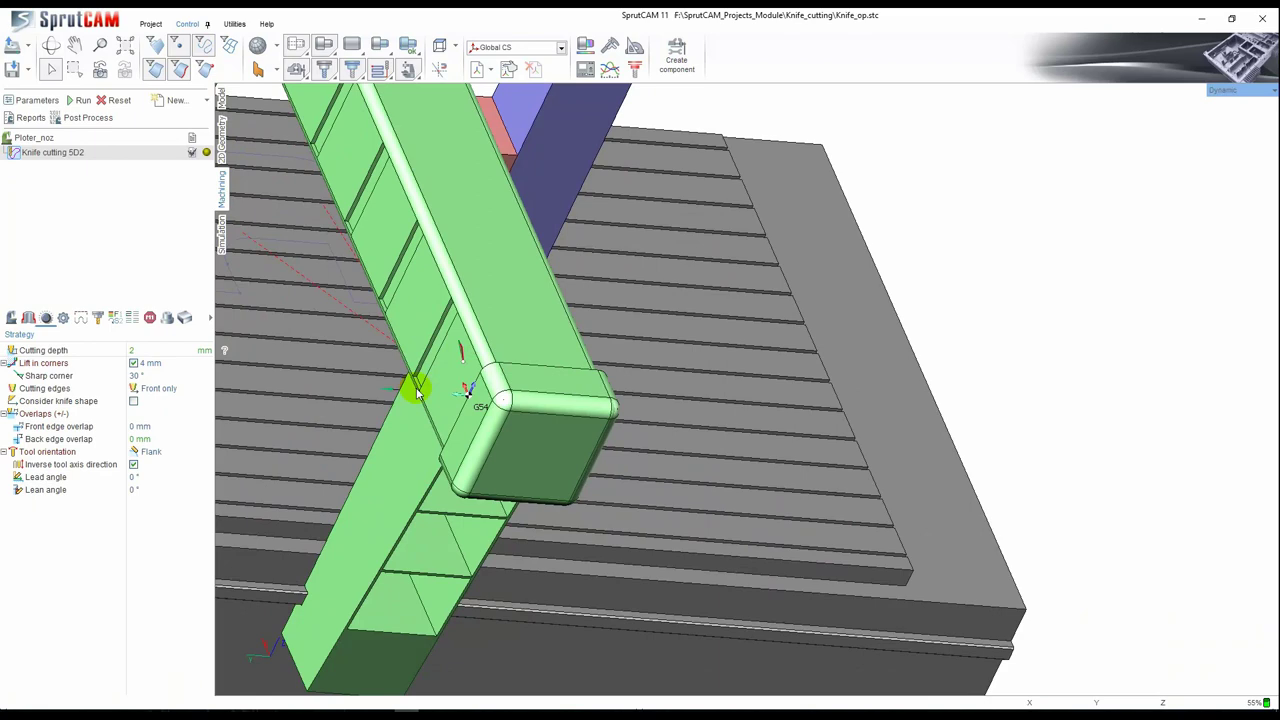
middle_click_drag(417, 393, 480, 383)
scroll(423, 380, "down", 2)
scroll(480, 382, "up", 6)
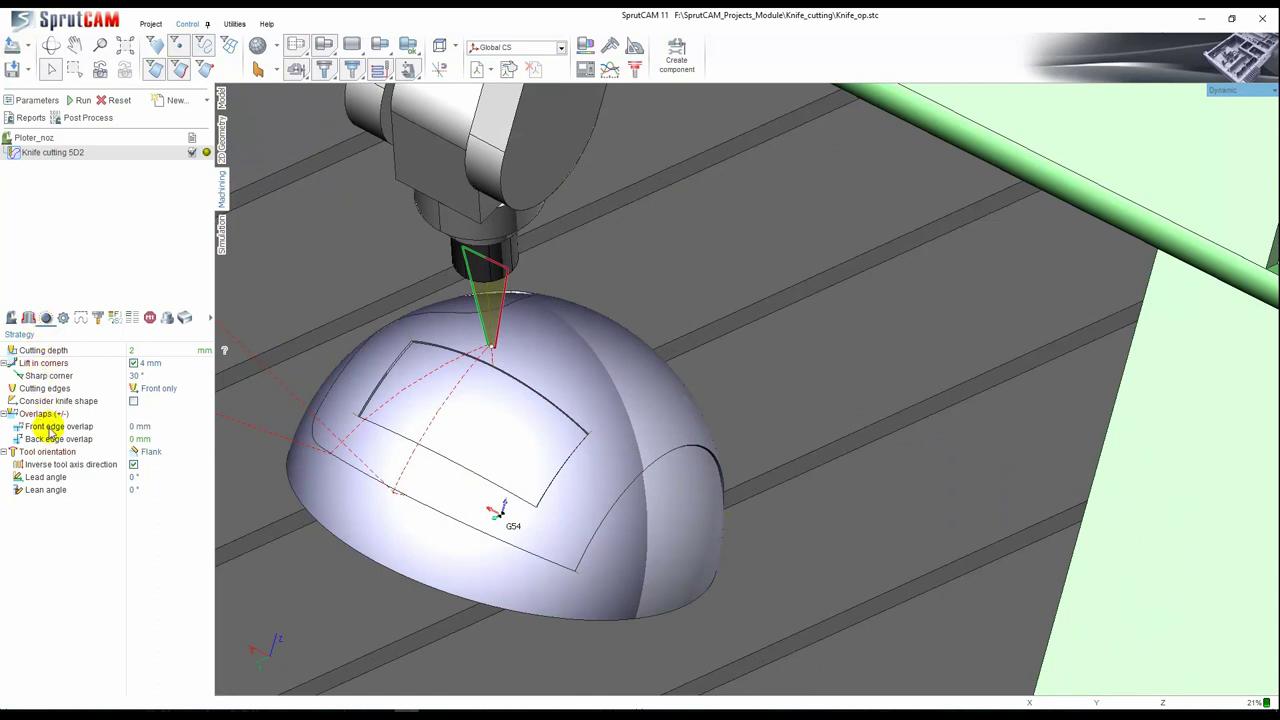
left_click(141, 431)
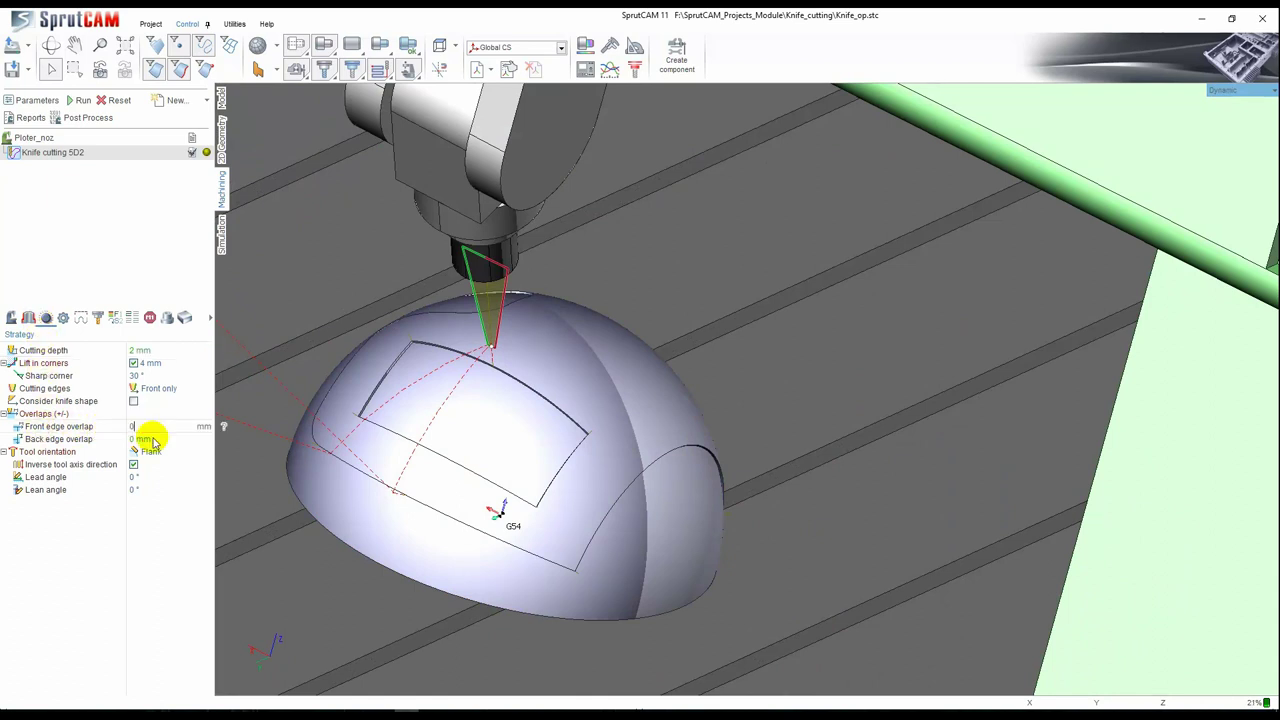
left_click(141, 426)
left_click(150, 437)
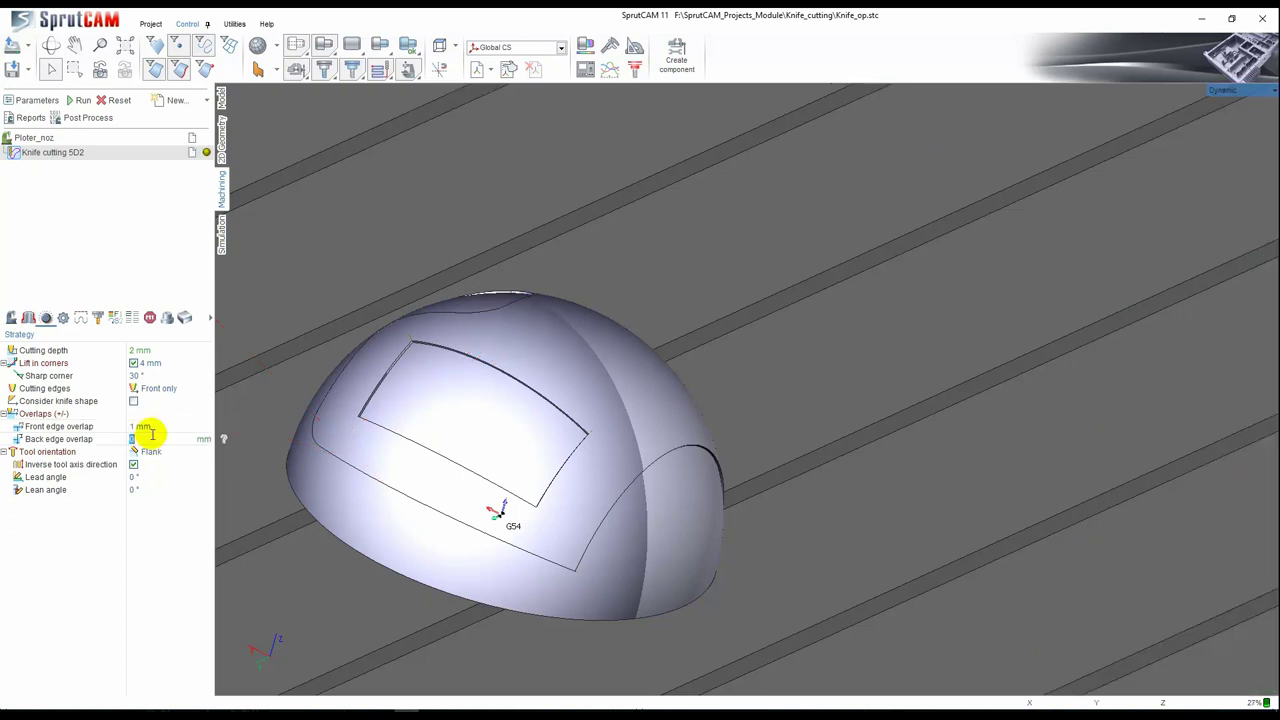
left_click(75, 102)
Step: Simulate the toolpath with 1 mm overlaps and inspect the blade around the first chain's sharp corner
left_click(224, 236)
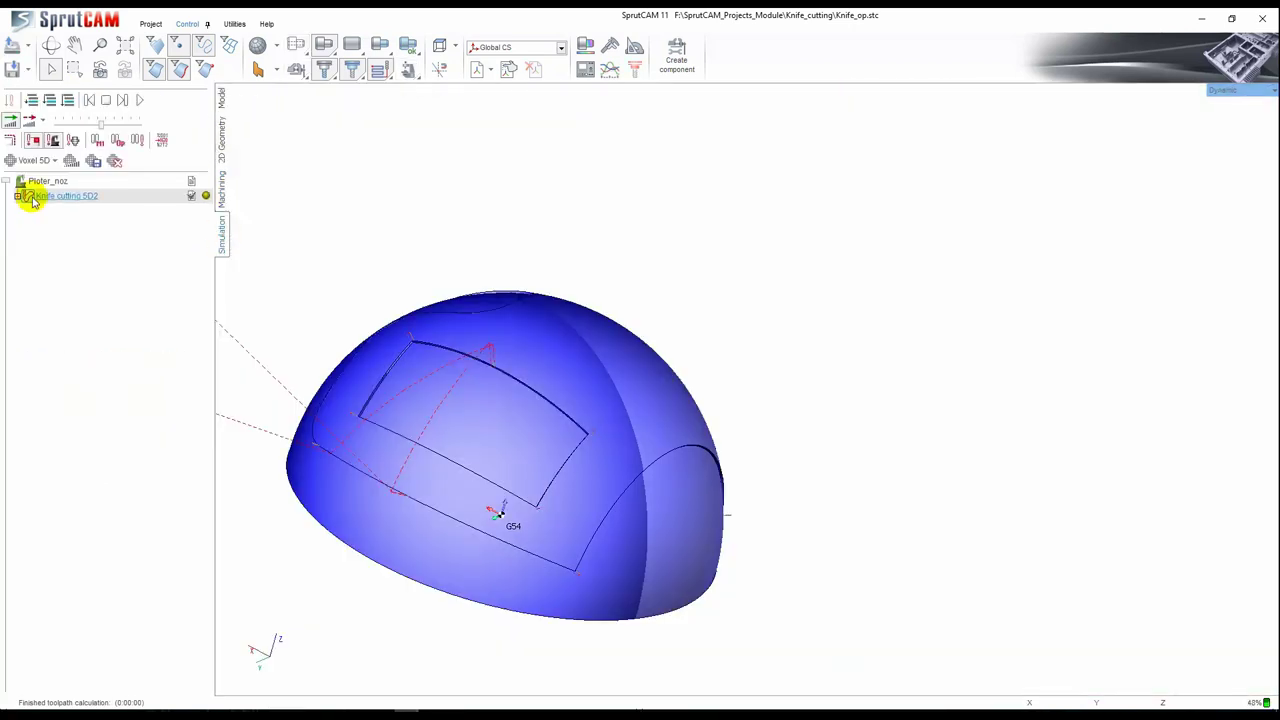
left_click(20, 195)
left_click(25, 239)
scroll(423, 380, "up", 10)
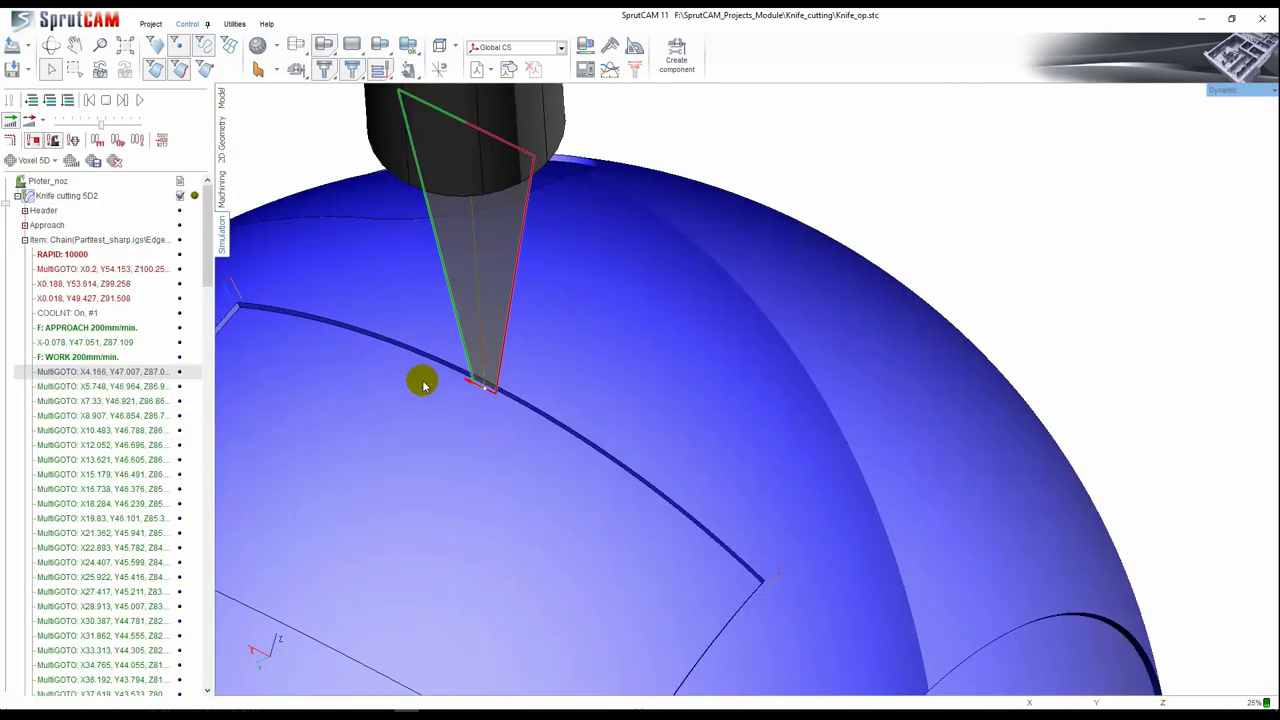
scroll(450, 300, "down", 10)
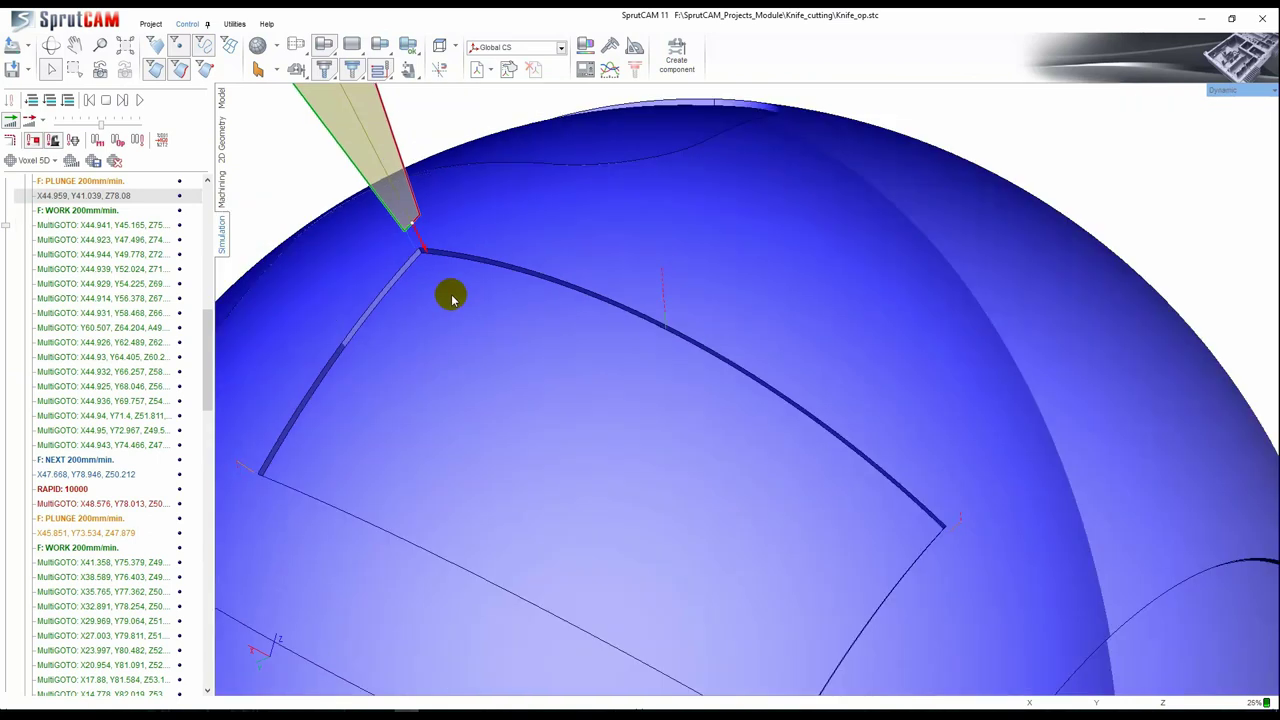
scroll(430, 263, "up", 10)
scroll(432, 263, "down", 5)
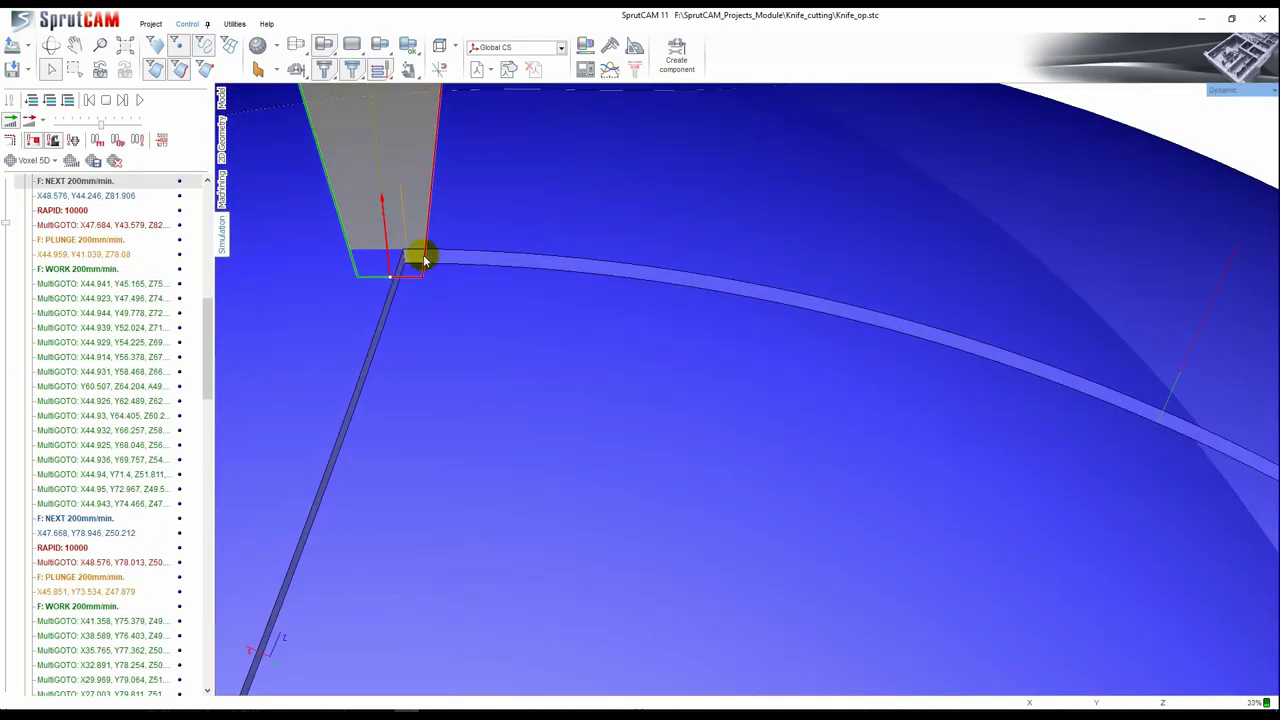
scroll(474, 253, "up", 3)
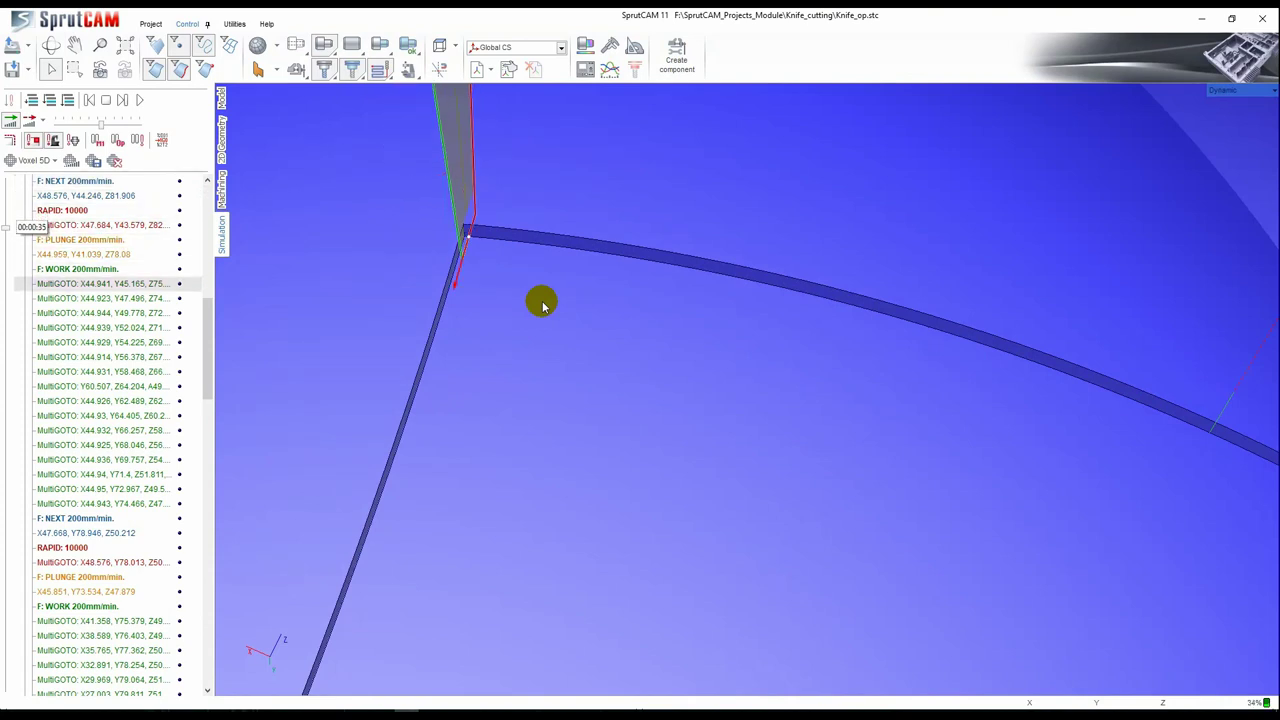
scroll(520, 260, "down", 3)
scroll(510, 286, "up", 4)
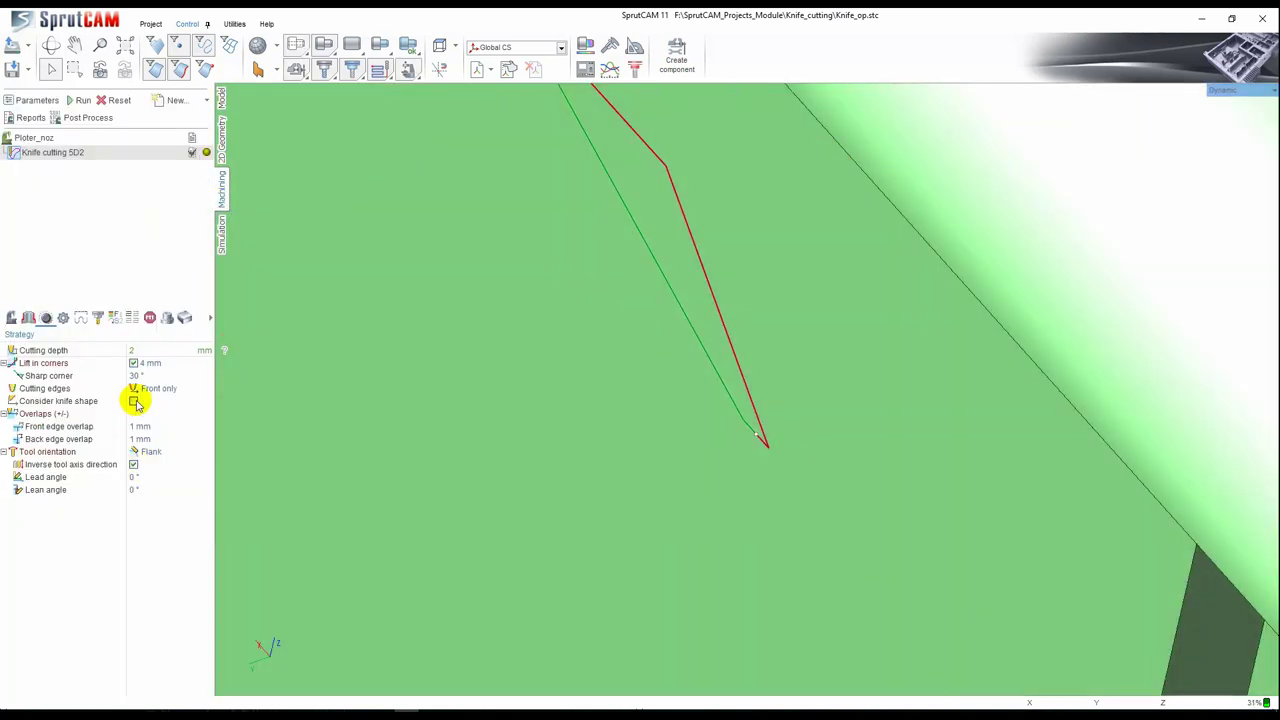
Step: Enable Consider knife shape with front and back angles off, set both edge overlaps to 0 mm, and recalculate the toolpath
left_click(134, 401)
scroll(520, 446, "down", 5)
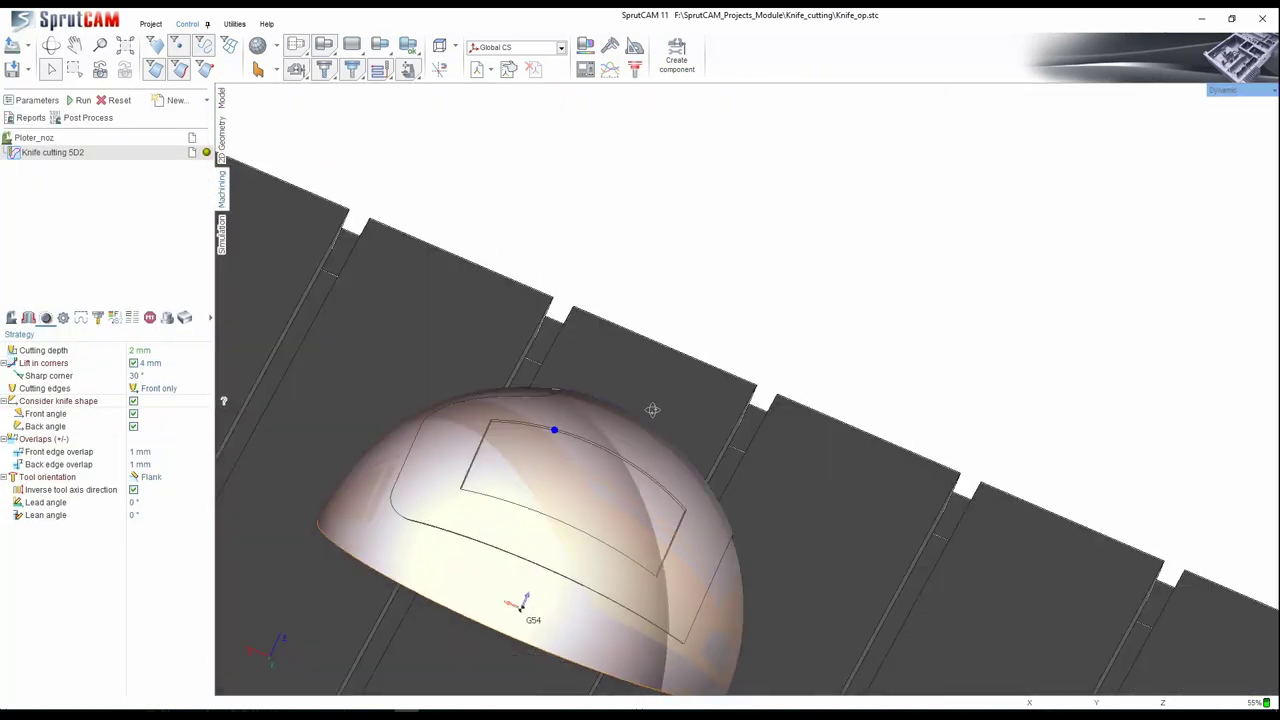
middle_click_drag(663, 426, 571, 360)
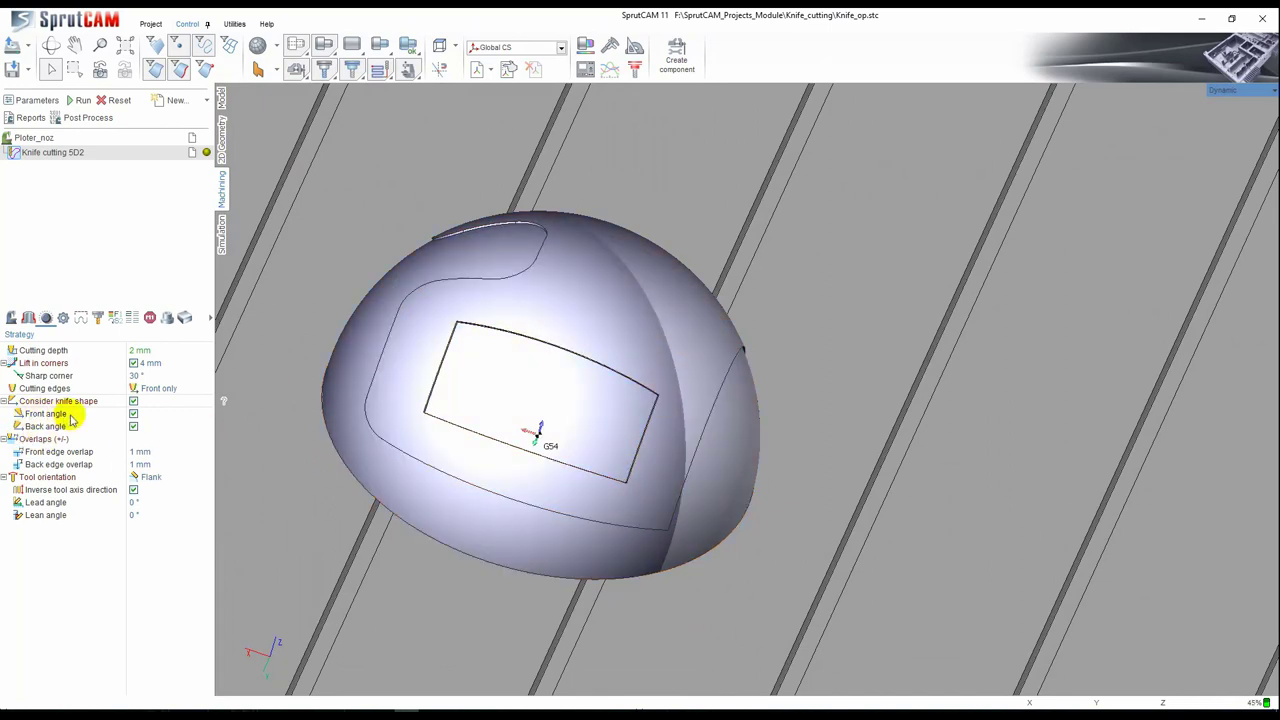
left_click(132, 452)
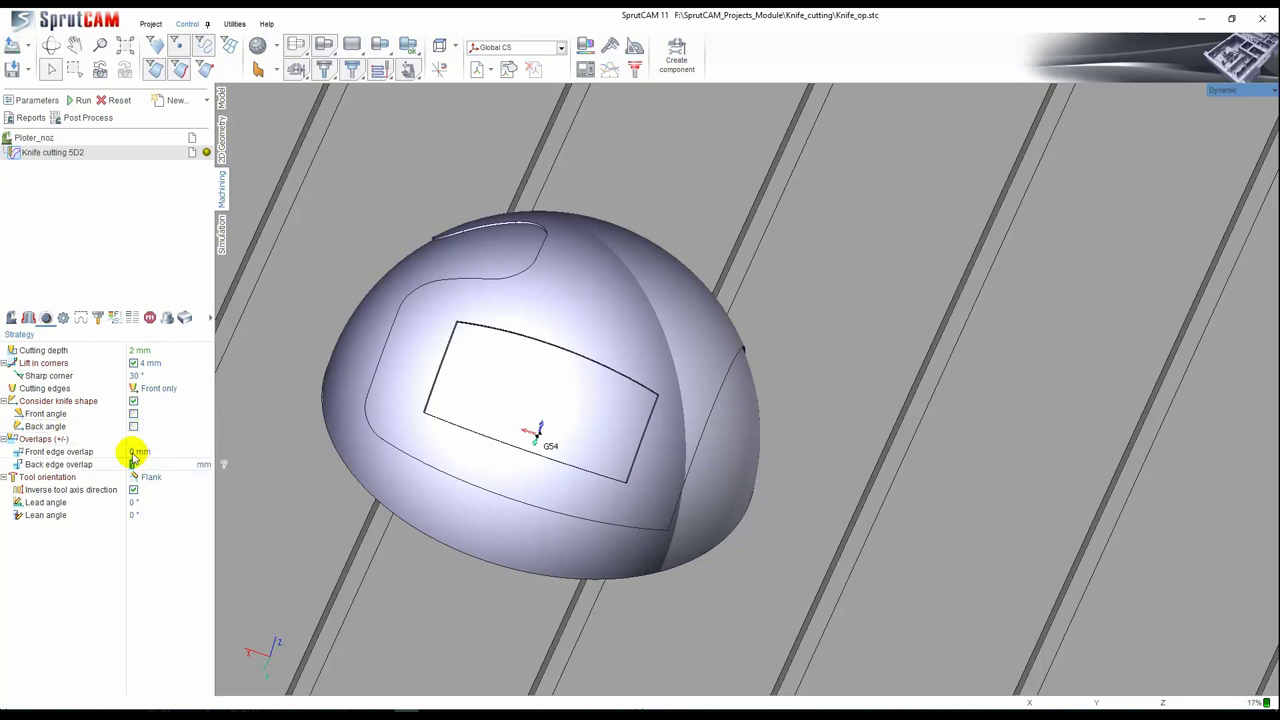
left_click(78, 100)
scroll(534, 329, "up", 5)
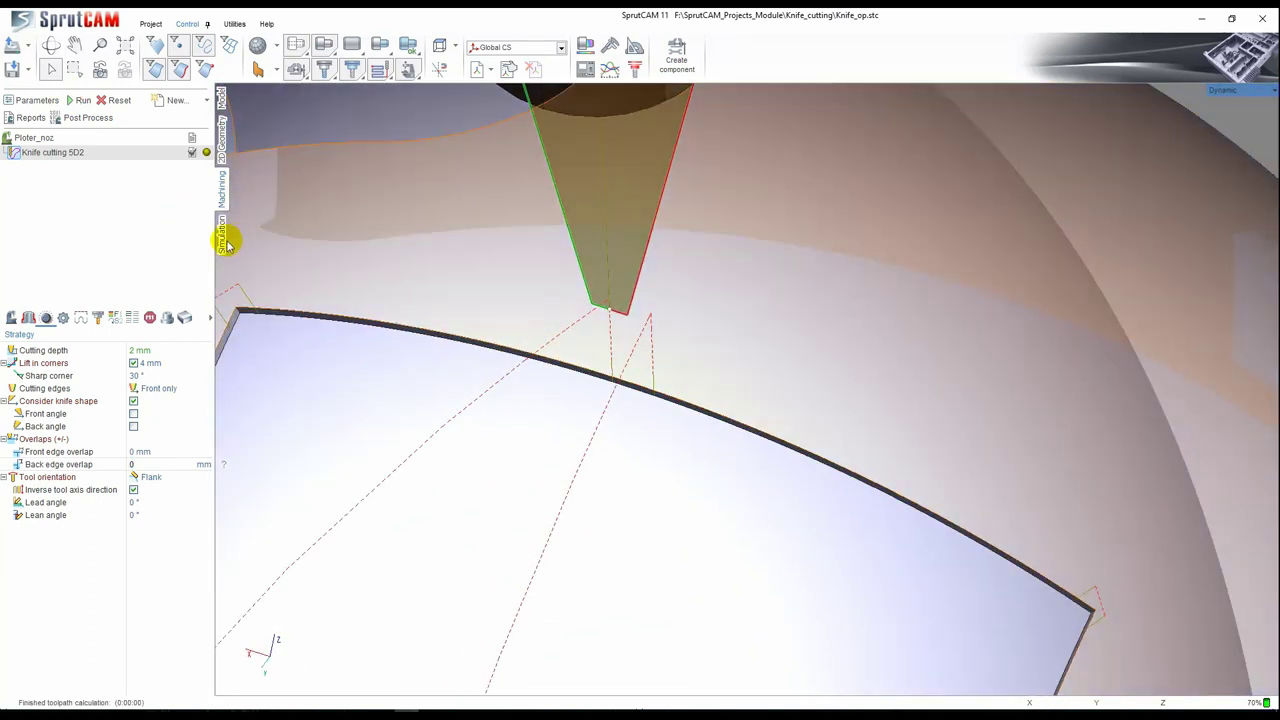
Step: Simulate the toolpath without angle compensation and inspect the blade from the first chain's work moves to the corner lift
left_click(223, 237)
left_click(19, 197)
left_click(24, 239)
left_click(91, 477)
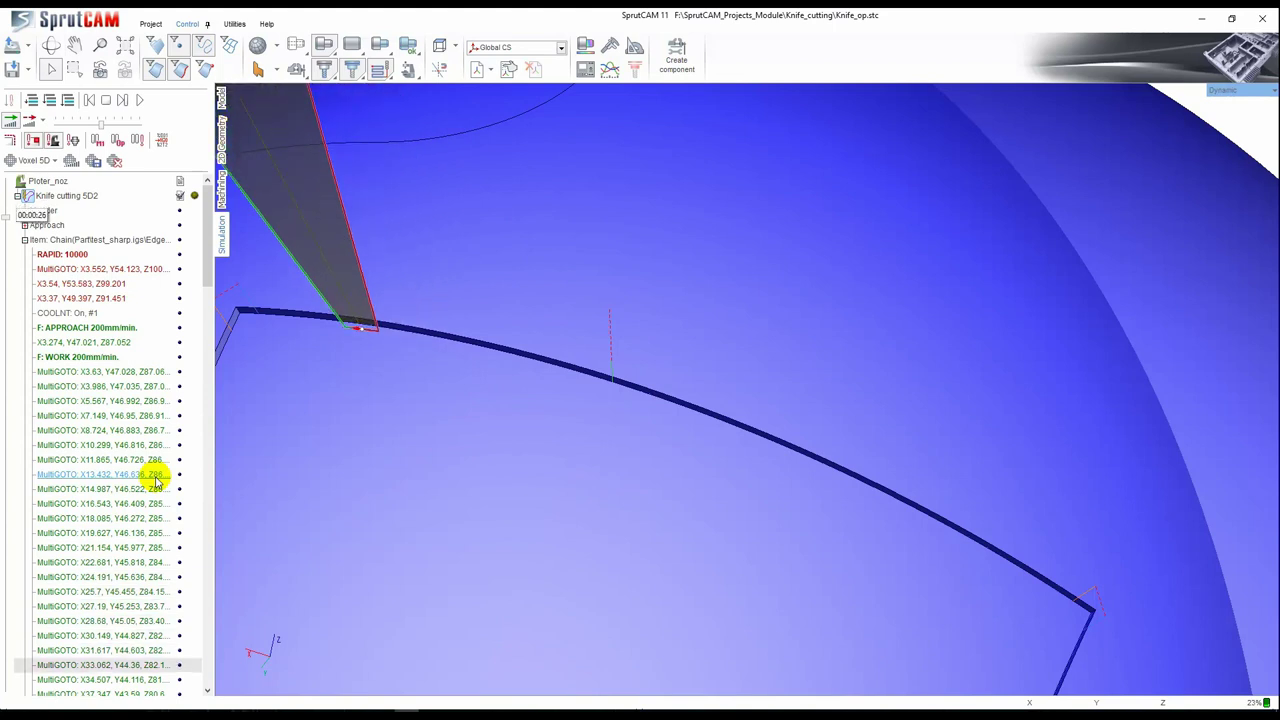
middle_click_drag(286, 338, 694, 354)
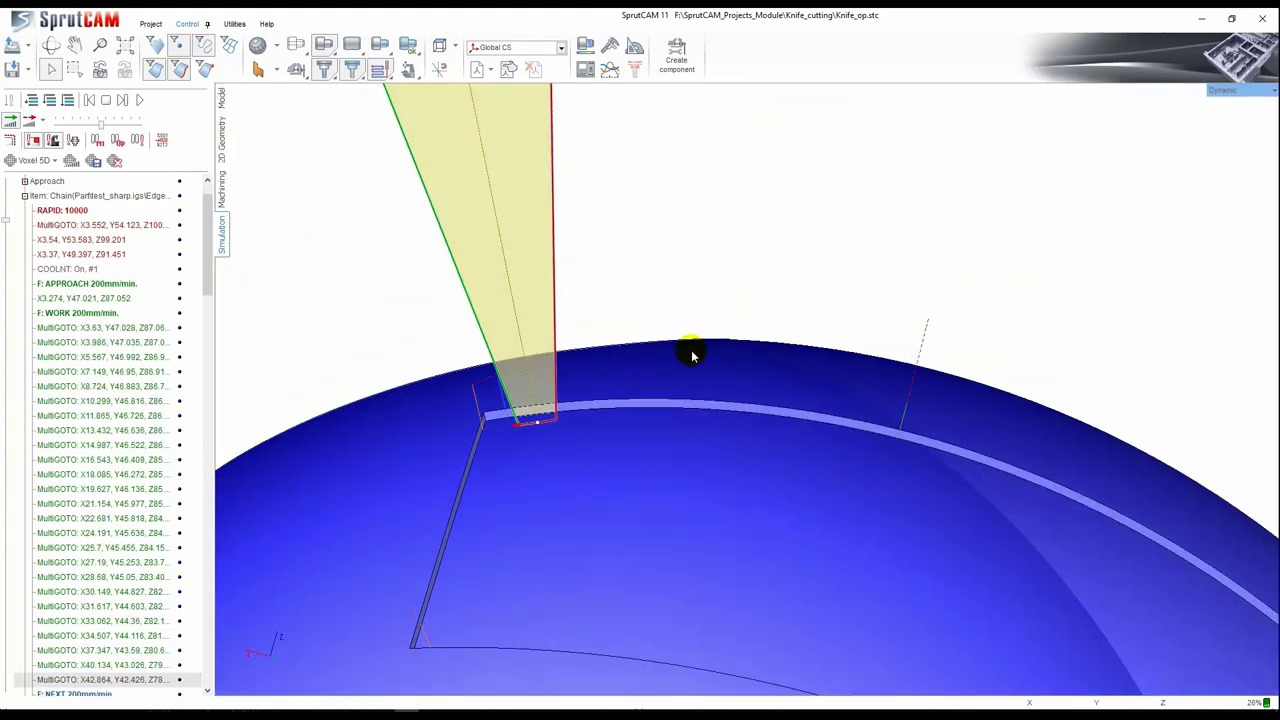
scroll(480, 410, "up", 5)
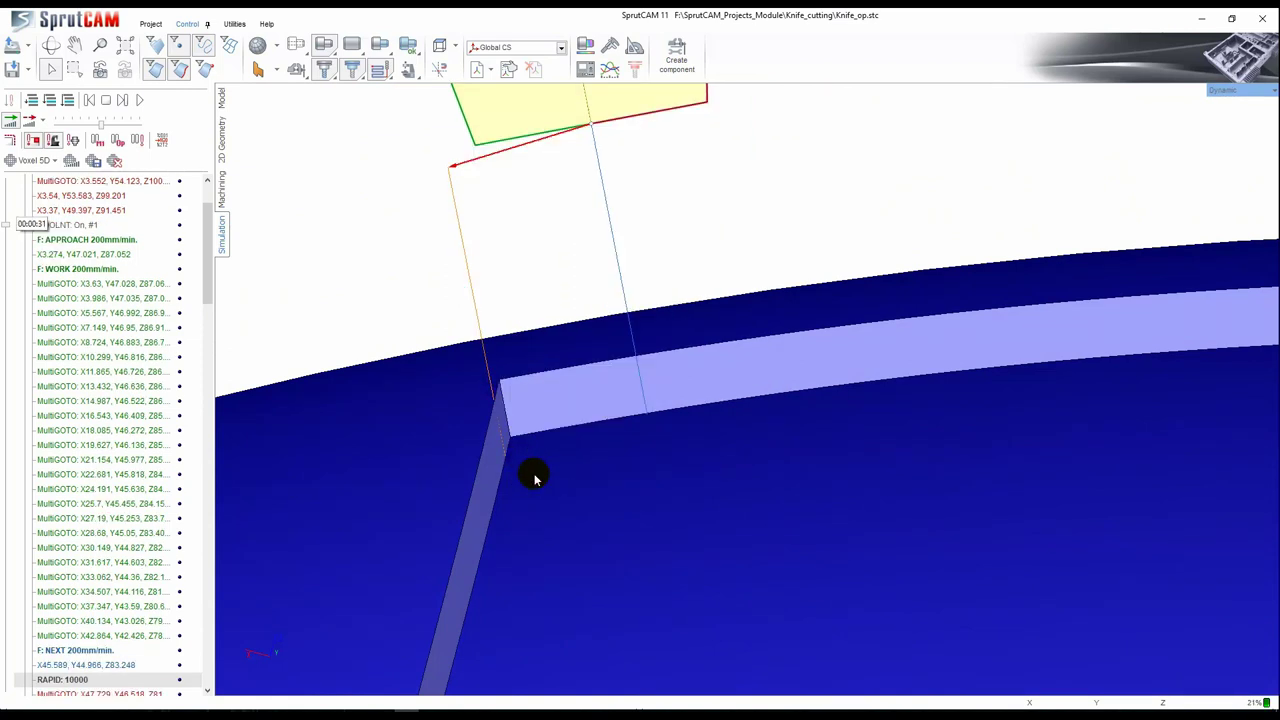
Step: Inspect the blade's plunge beside the corner and its position where the next edge's work feed begins
scroll(535, 476, "down", 4)
middle_click_drag(535, 476, 372, 498)
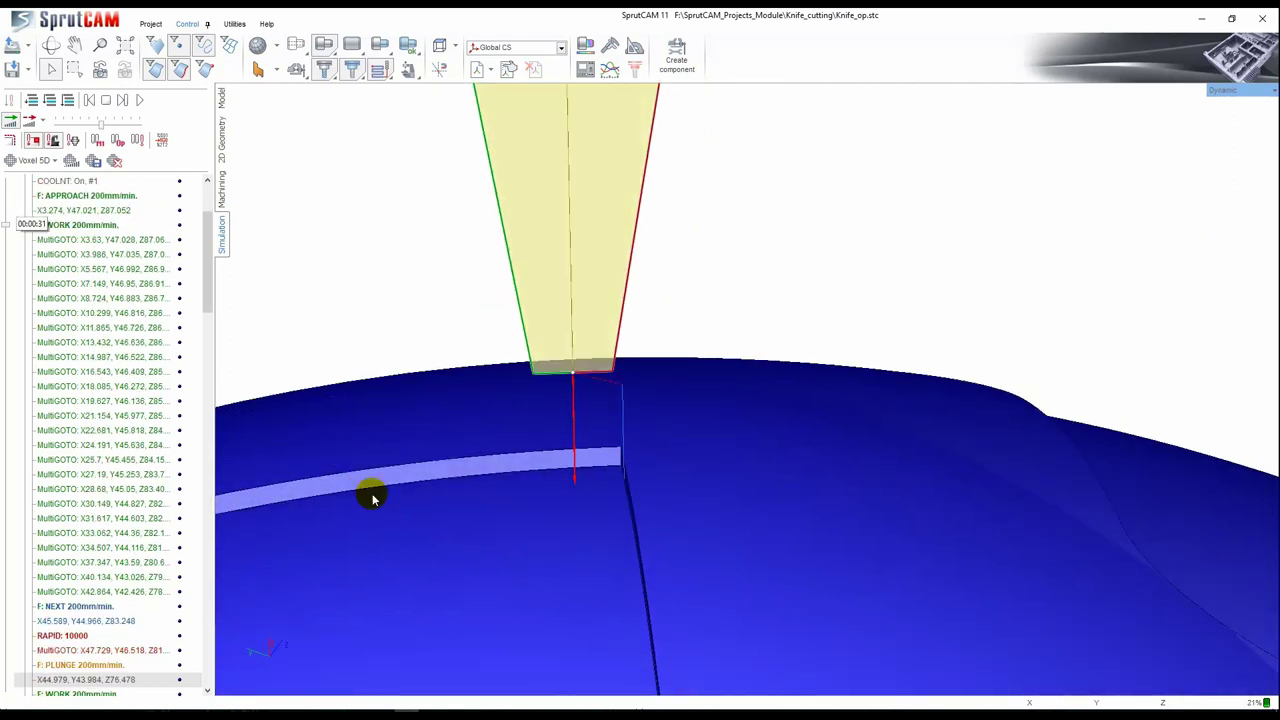
scroll(627, 467, "up", 4)
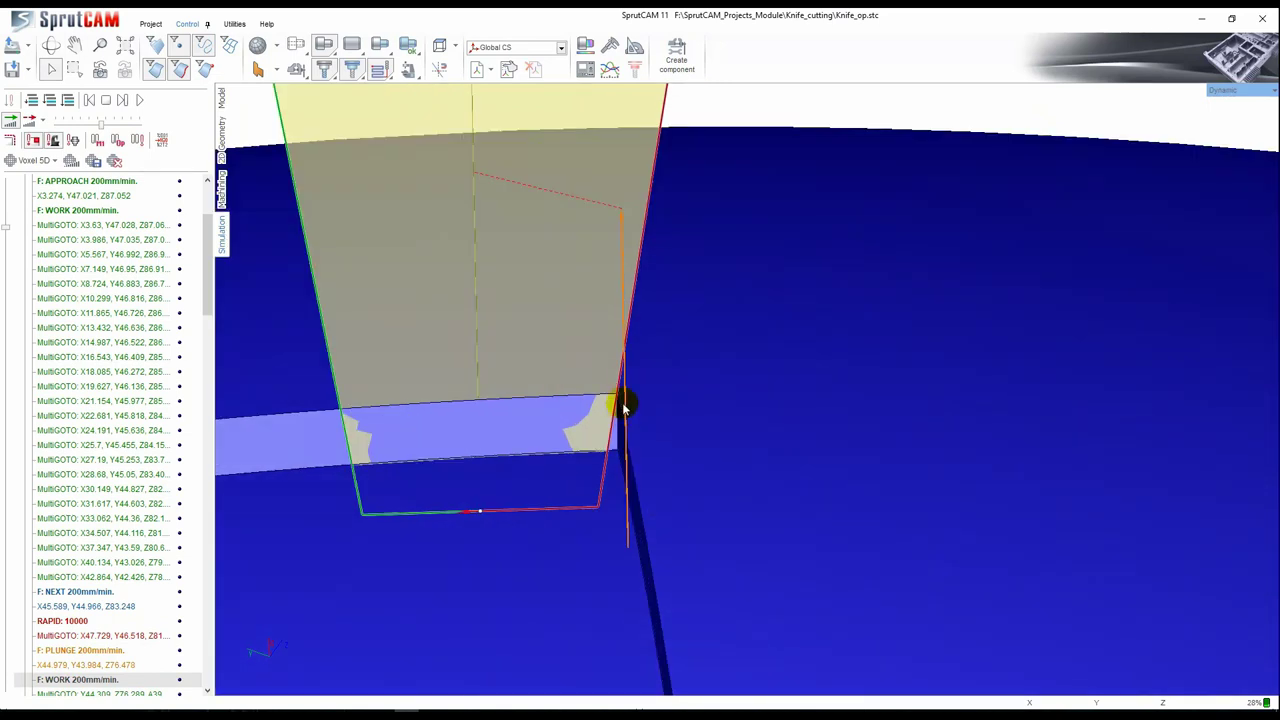
scroll(568, 470, "down", 5)
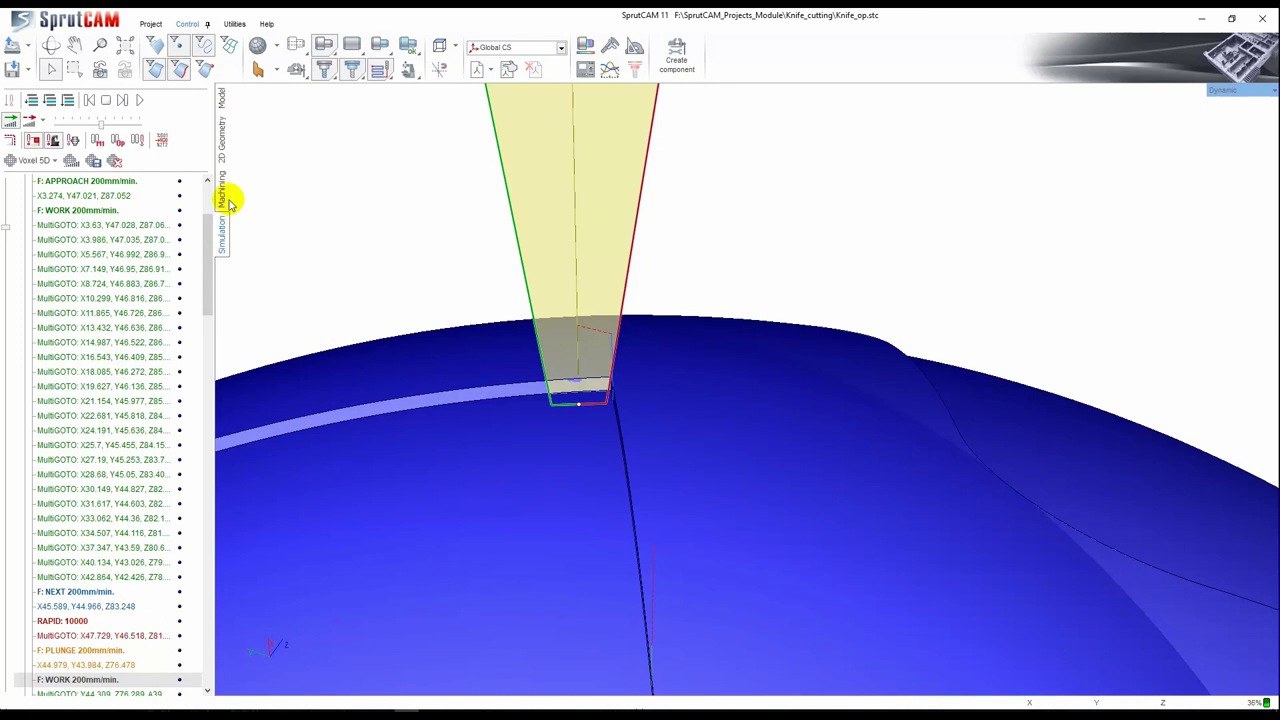
scroll(478, 395, "down", 5)
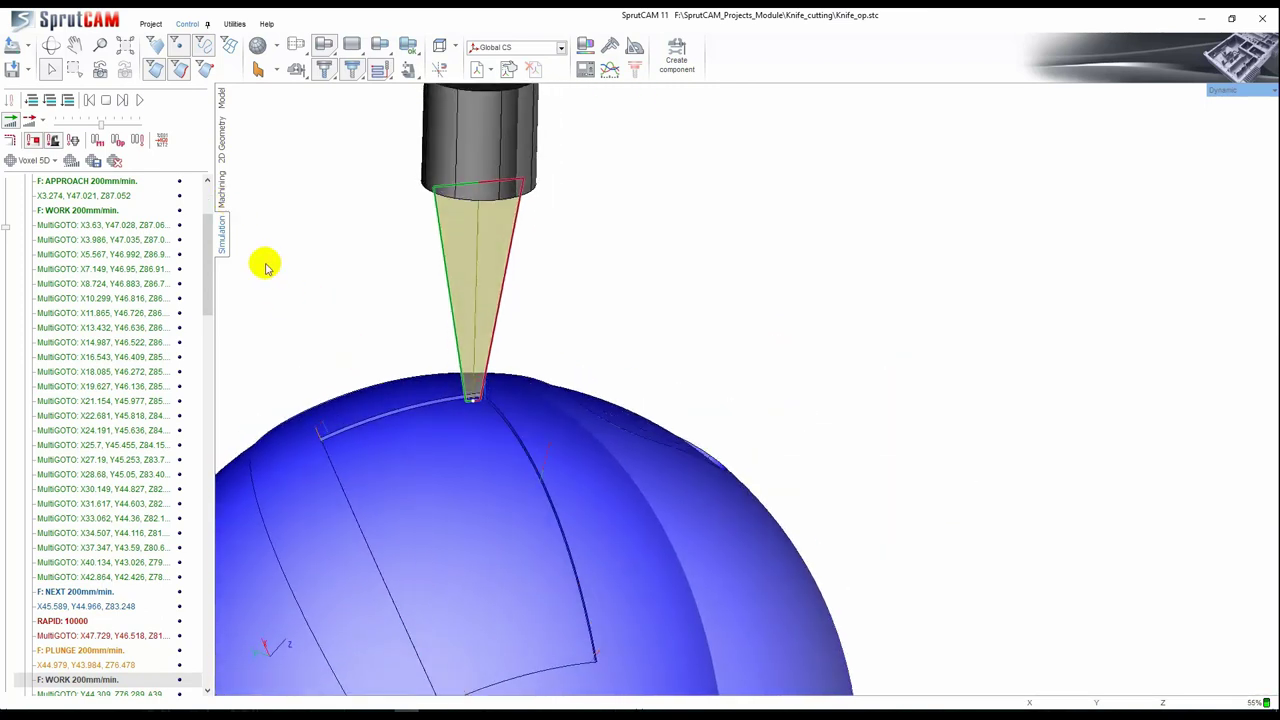
Step: Return to the machining parameters and check the Auto Depth setting of the knife tool
left_click(223, 200)
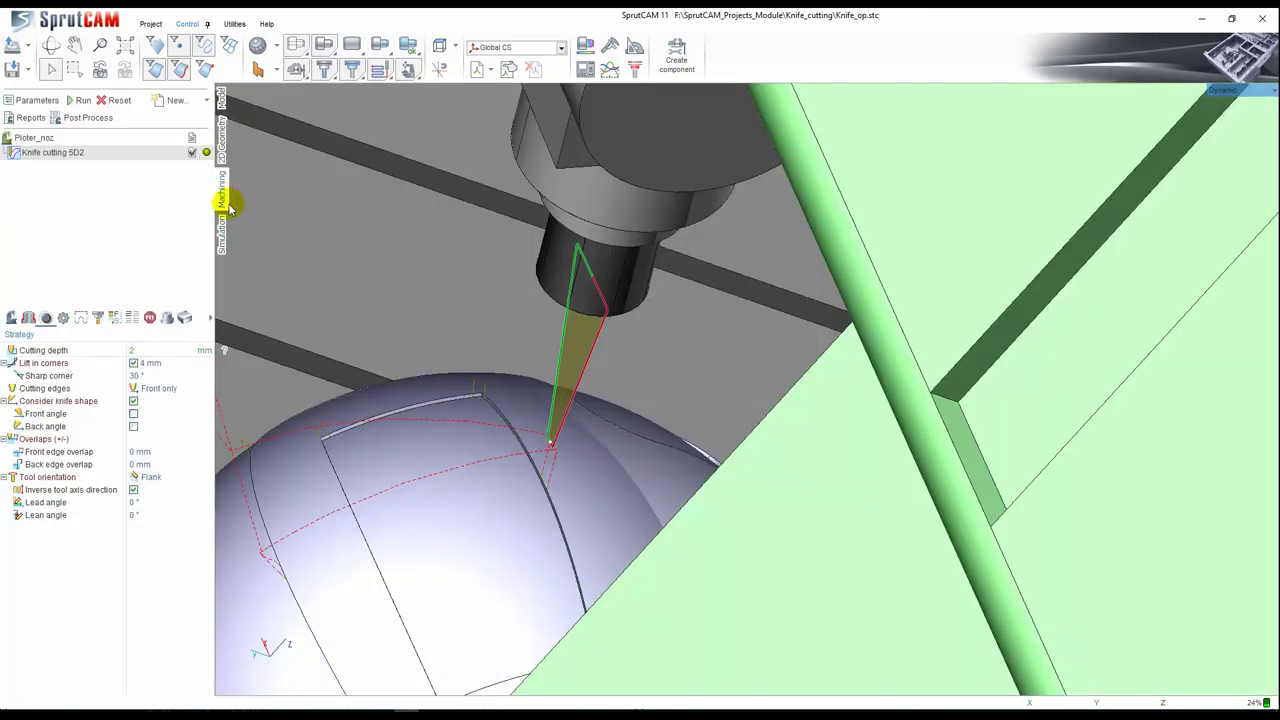
middle_click_drag(505, 420, 530, 408)
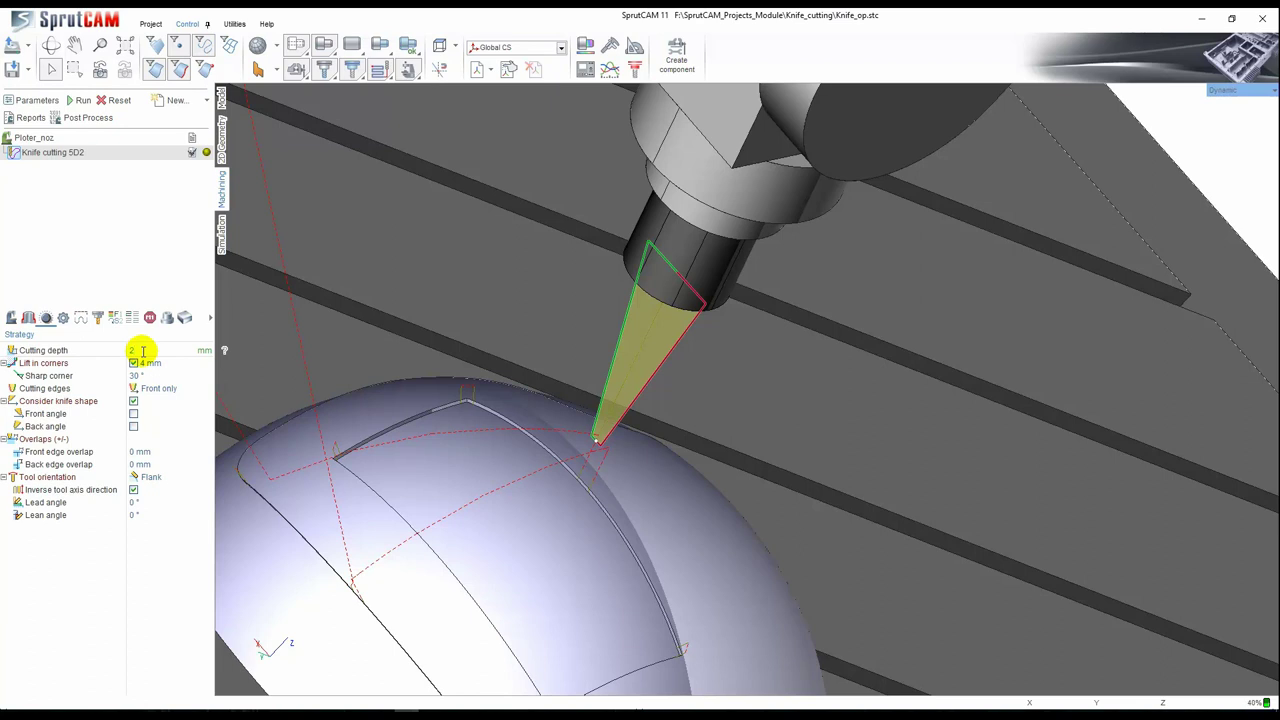
left_click(97, 317)
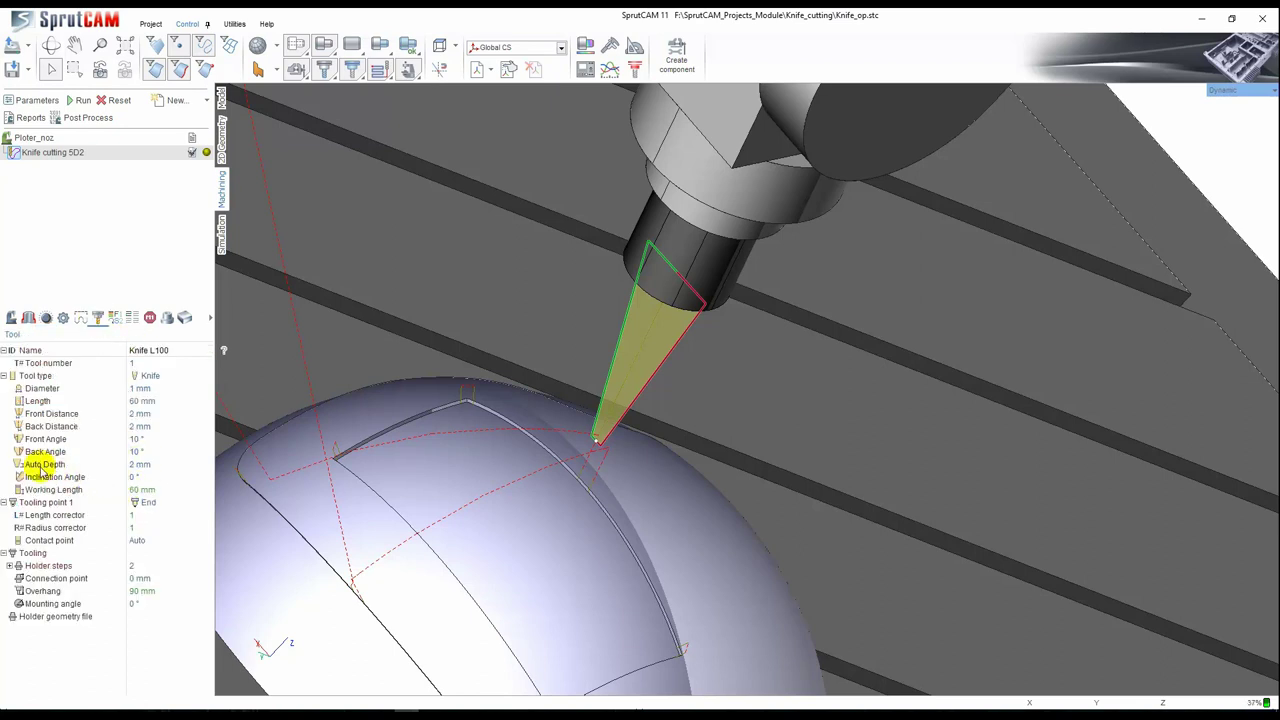
left_click(38, 465)
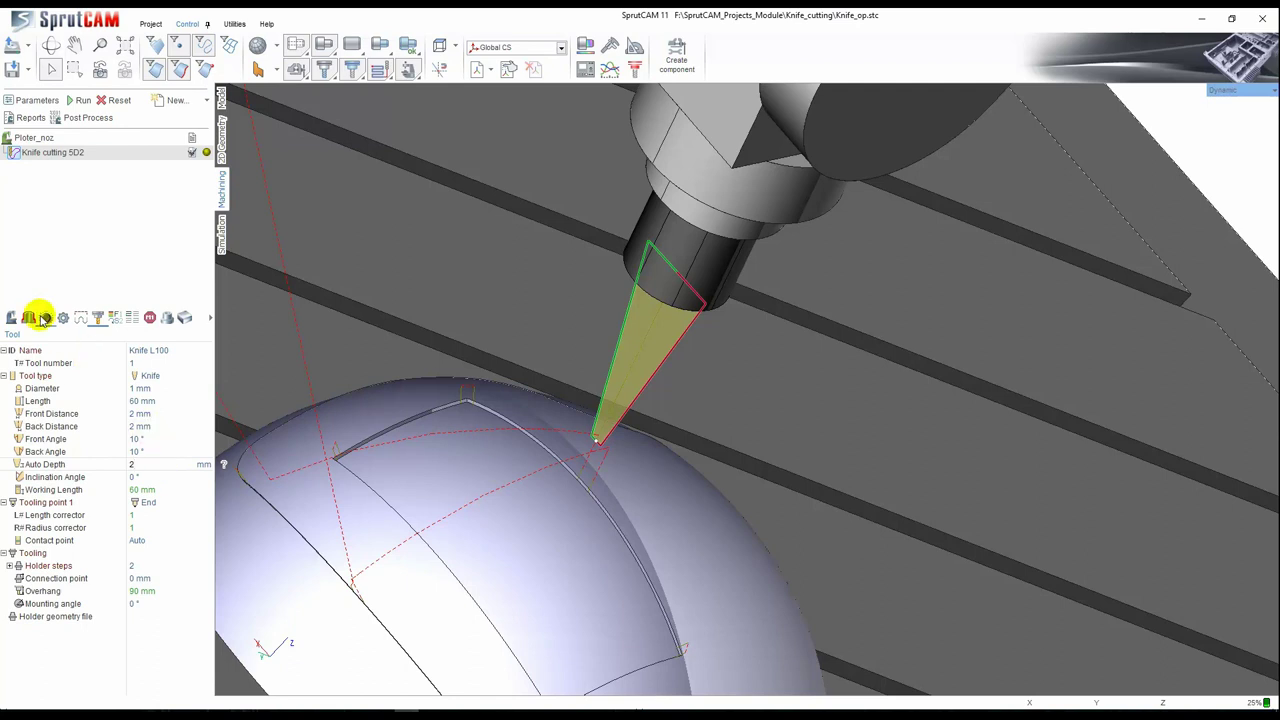
Step: Set the strategy's cutting depth to 5 mm and recalculate the toolpath
left_click(45, 318)
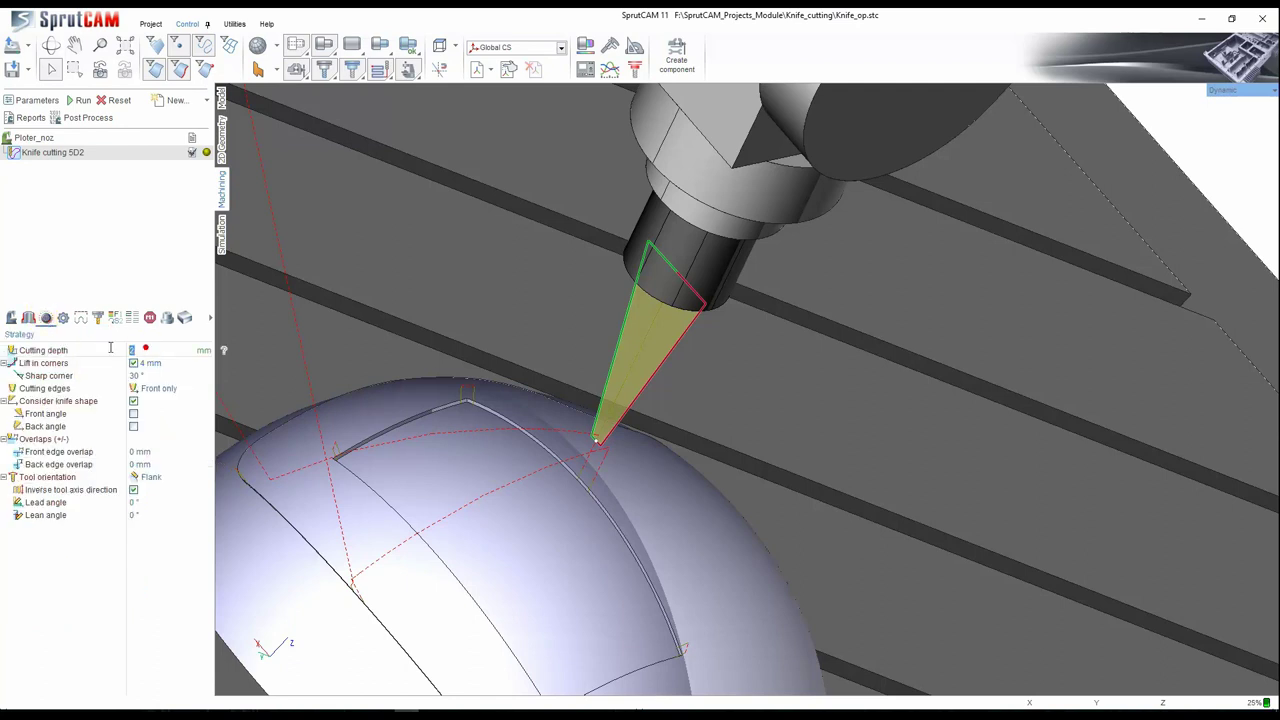
key("Return")
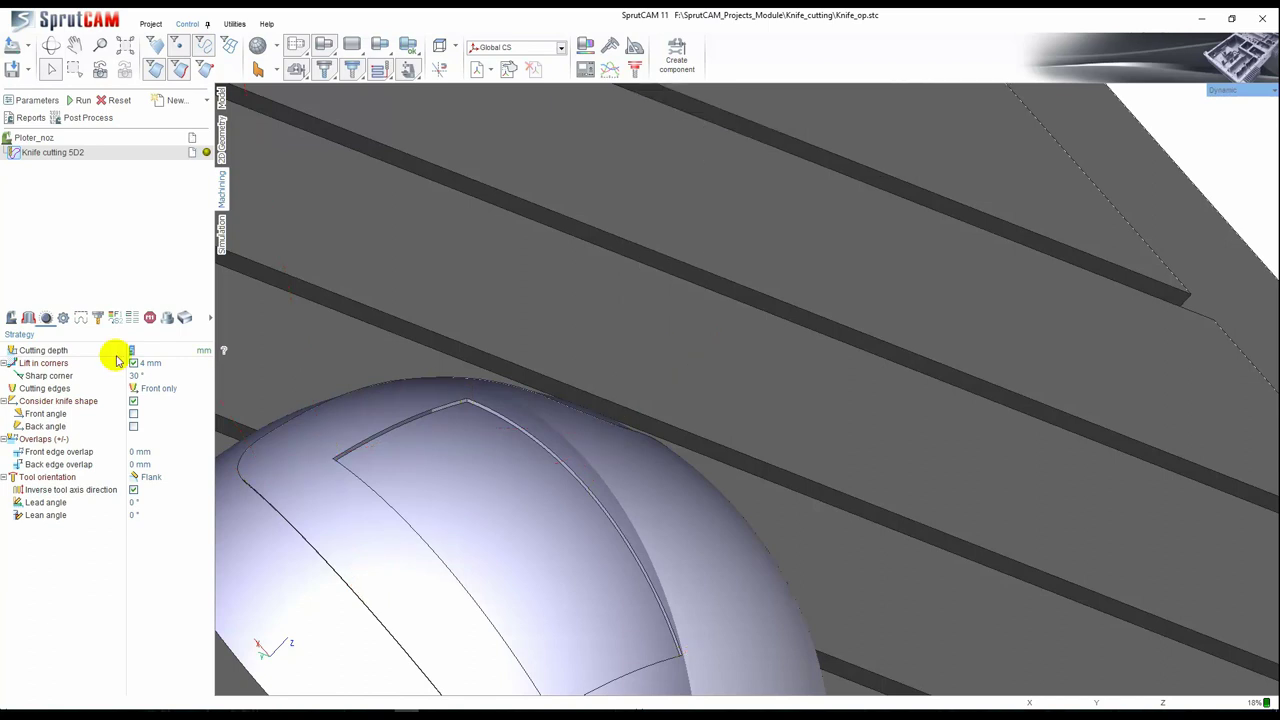
left_click(77, 101)
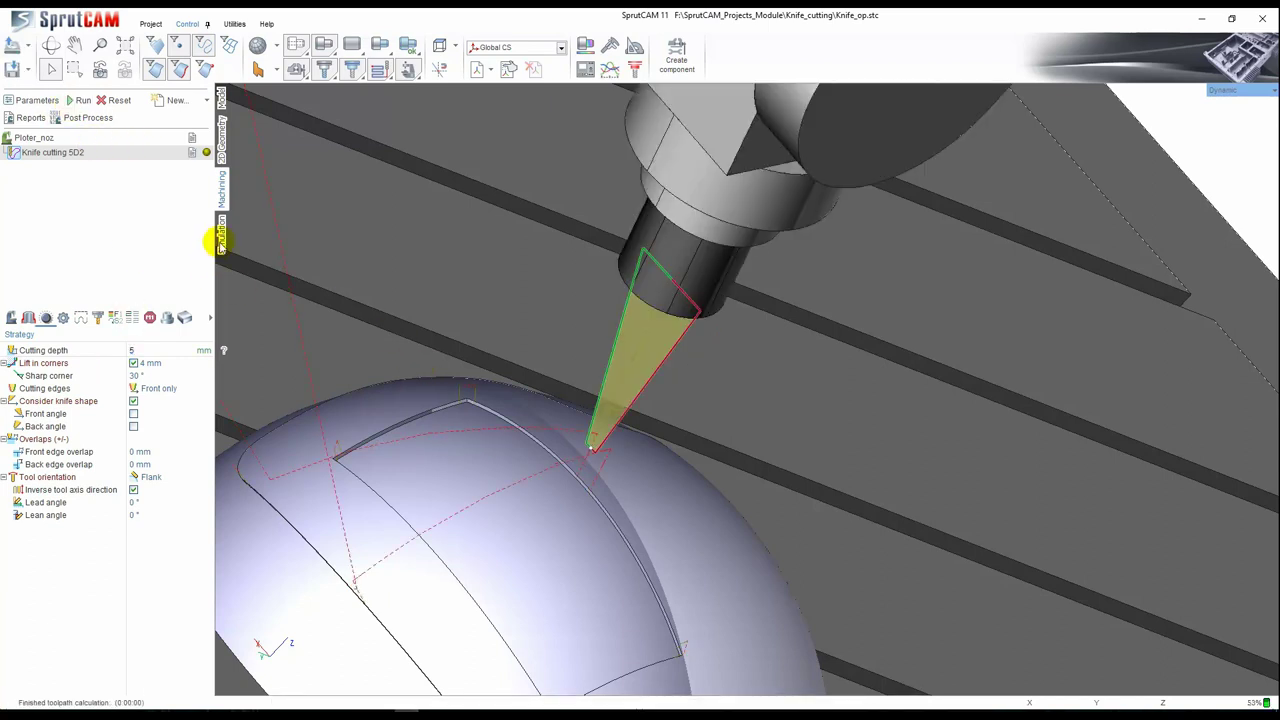
Step: Simulate the 5 mm deep toolpath and inspect how the blade's front edge meets the sharp corner
left_click(221, 247)
left_click(18, 196)
left_click(471, 397)
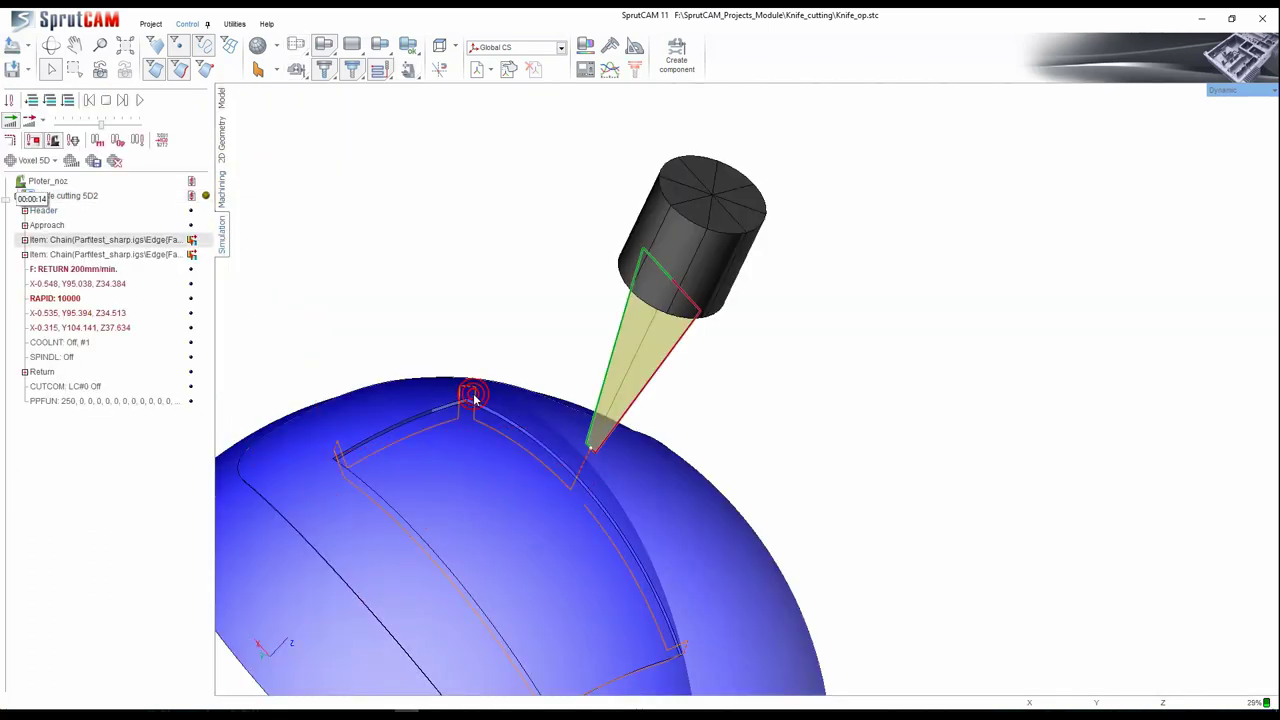
scroll(506, 443, "up", 4)
middle_click_drag(491, 320, 440, 322)
scroll(354, 320, "up", 5)
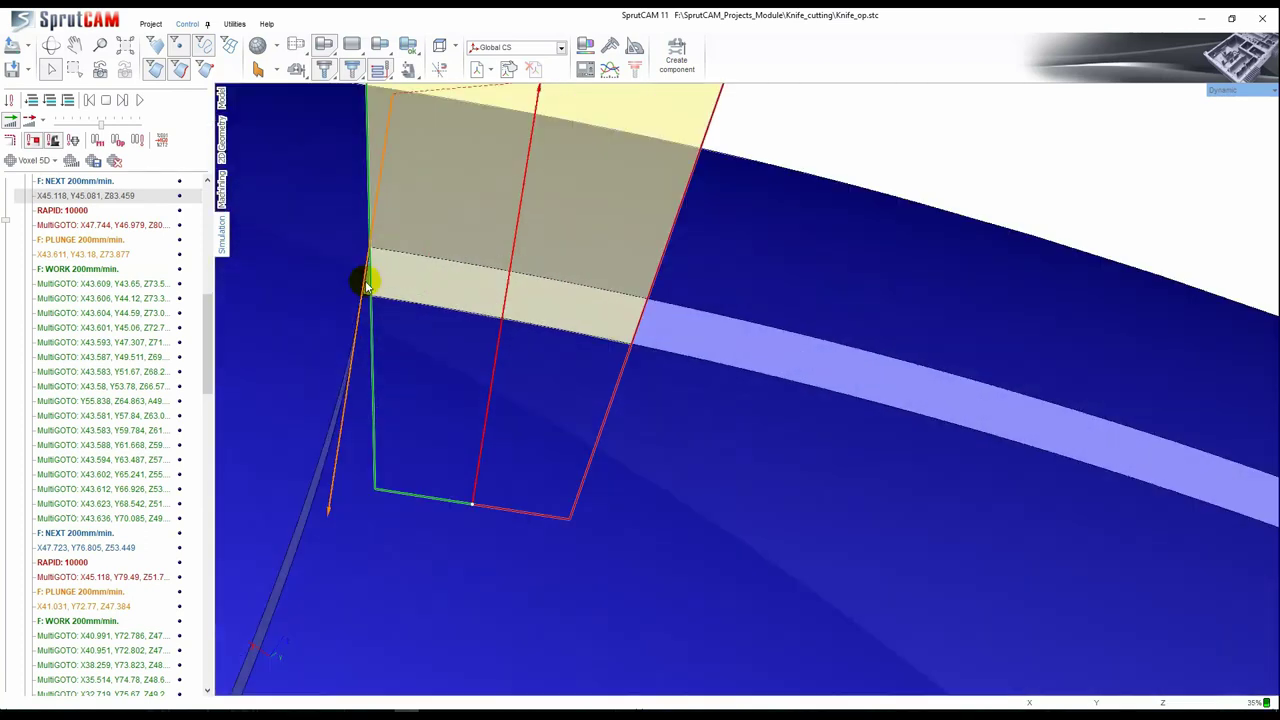
scroll(369, 281, "up", 3)
scroll(369, 232, "down", 4)
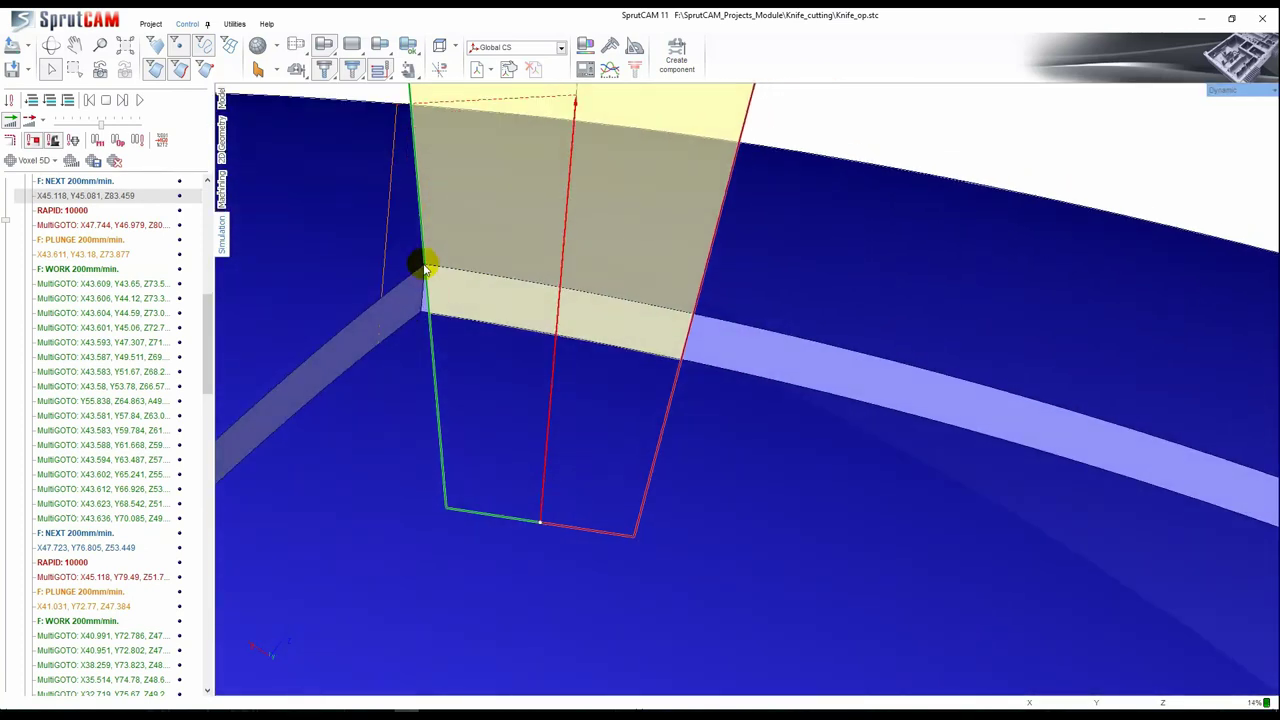
Step: Leave the simulation and open the recent project 2d-nesting_ABB_ag.stc without saving the changes to Knife_op.stc
scroll(252, 210, "down", 5)
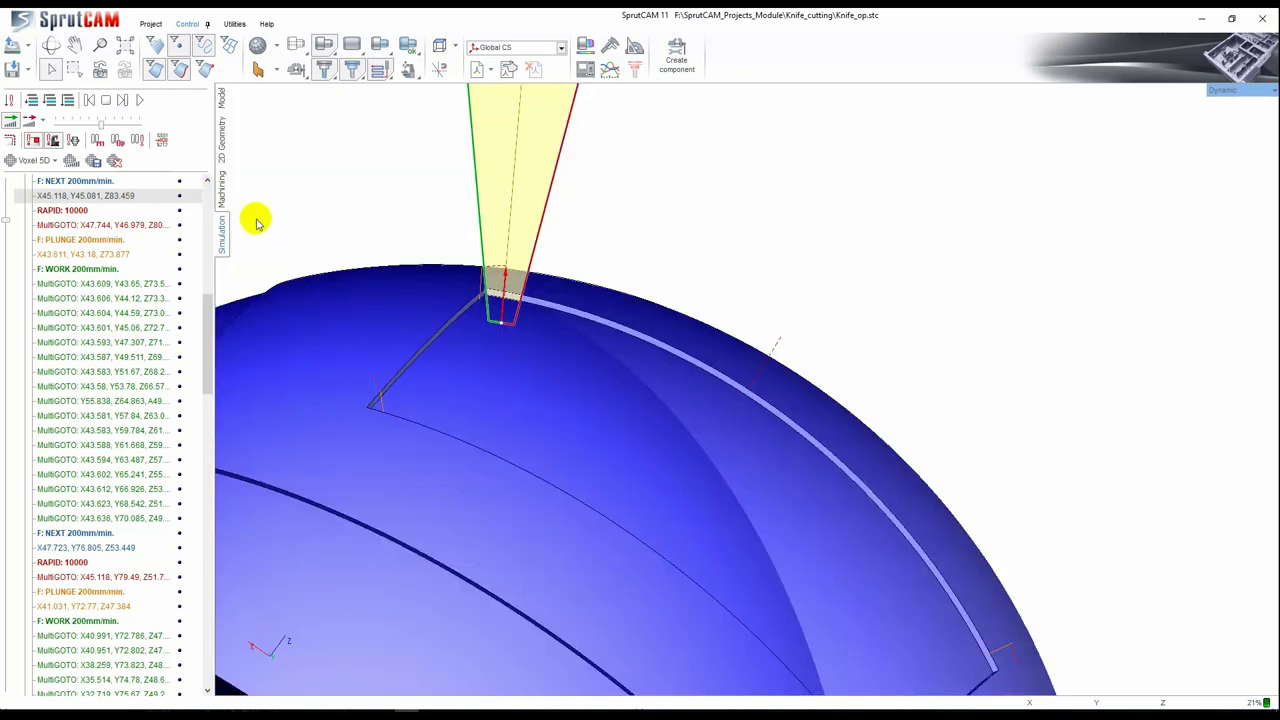
left_click(222, 190)
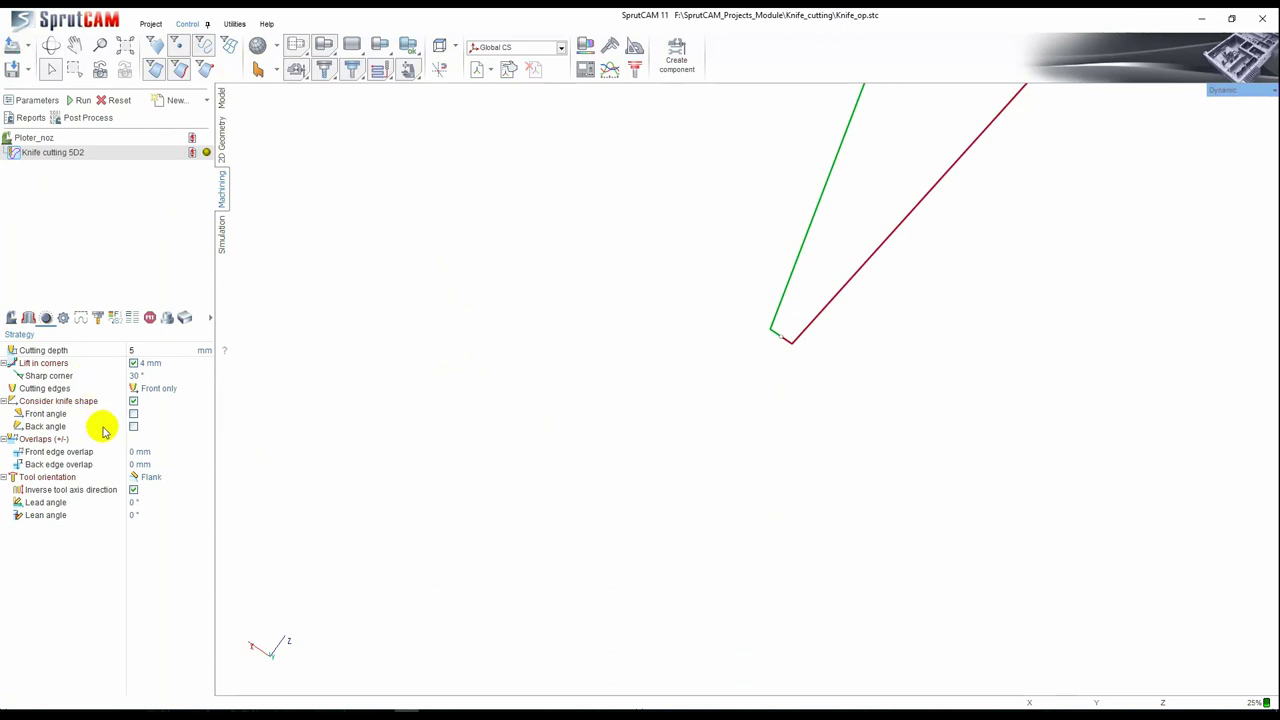
scroll(560, 391, "down", 5)
scroll(572, 438, "down", 8)
scroll(572, 515, "down", 4)
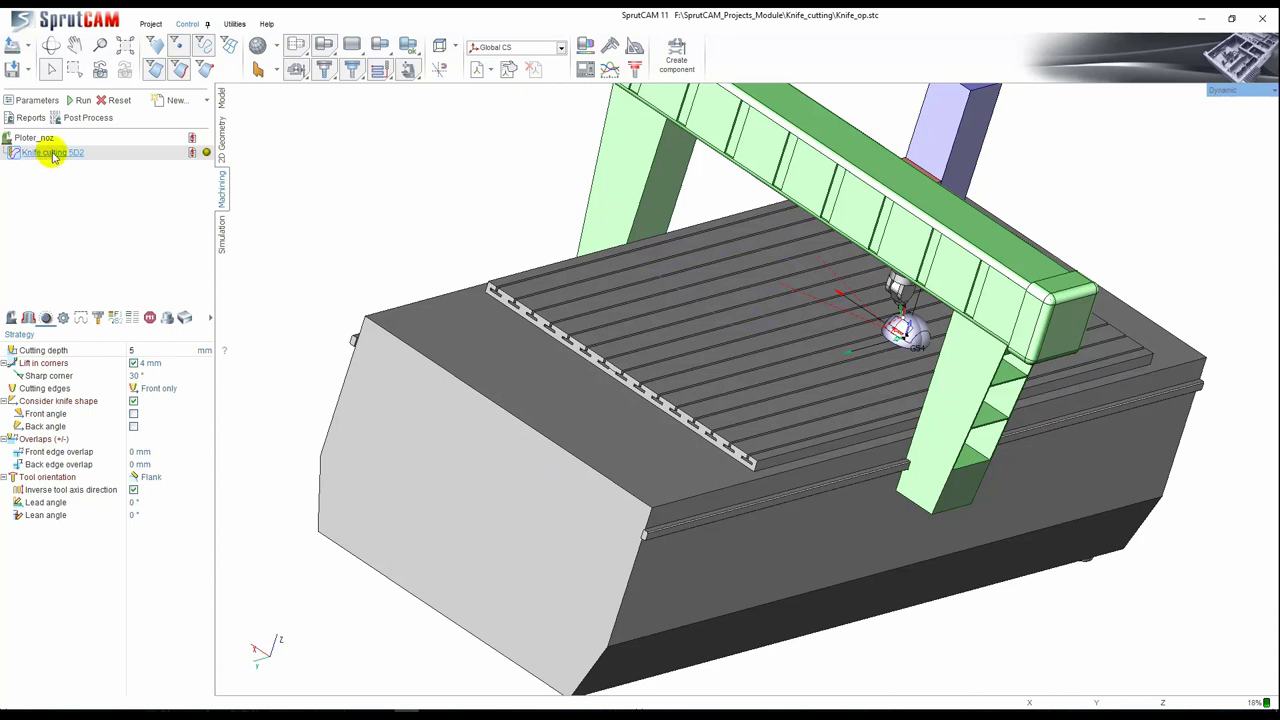
left_click(27, 47)
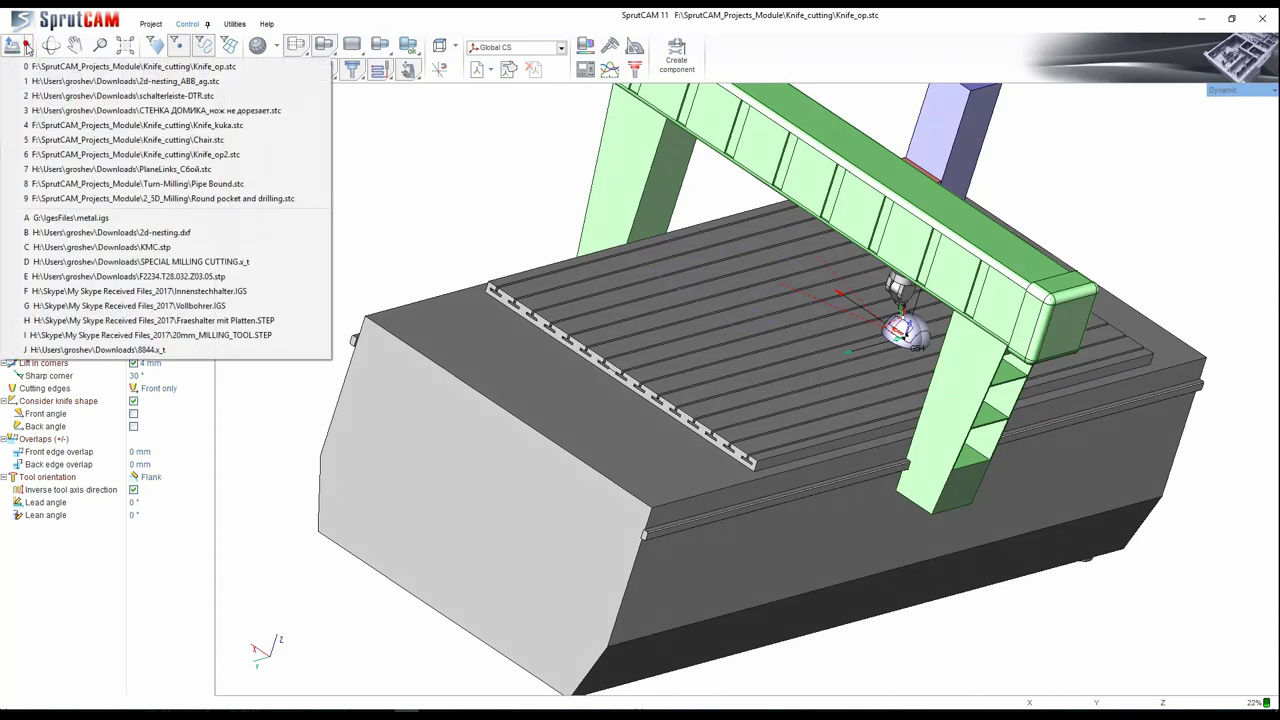
left_click(92, 80)
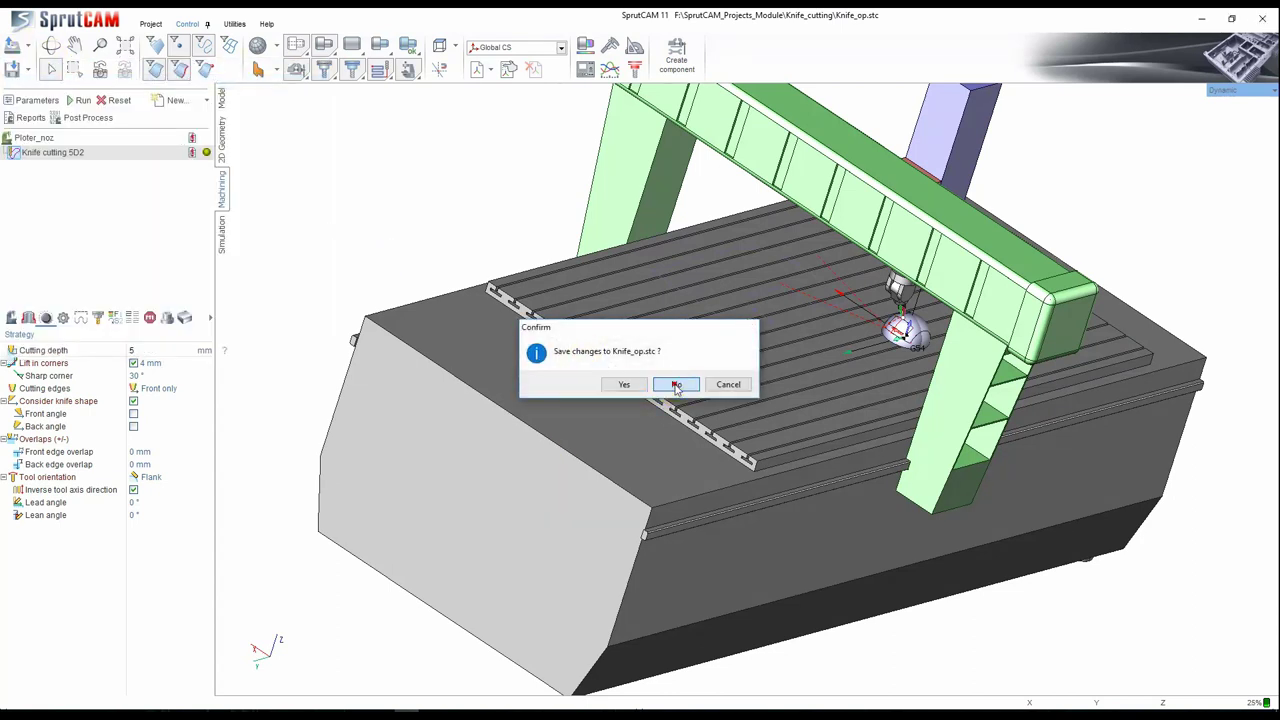
left_click(676, 385)
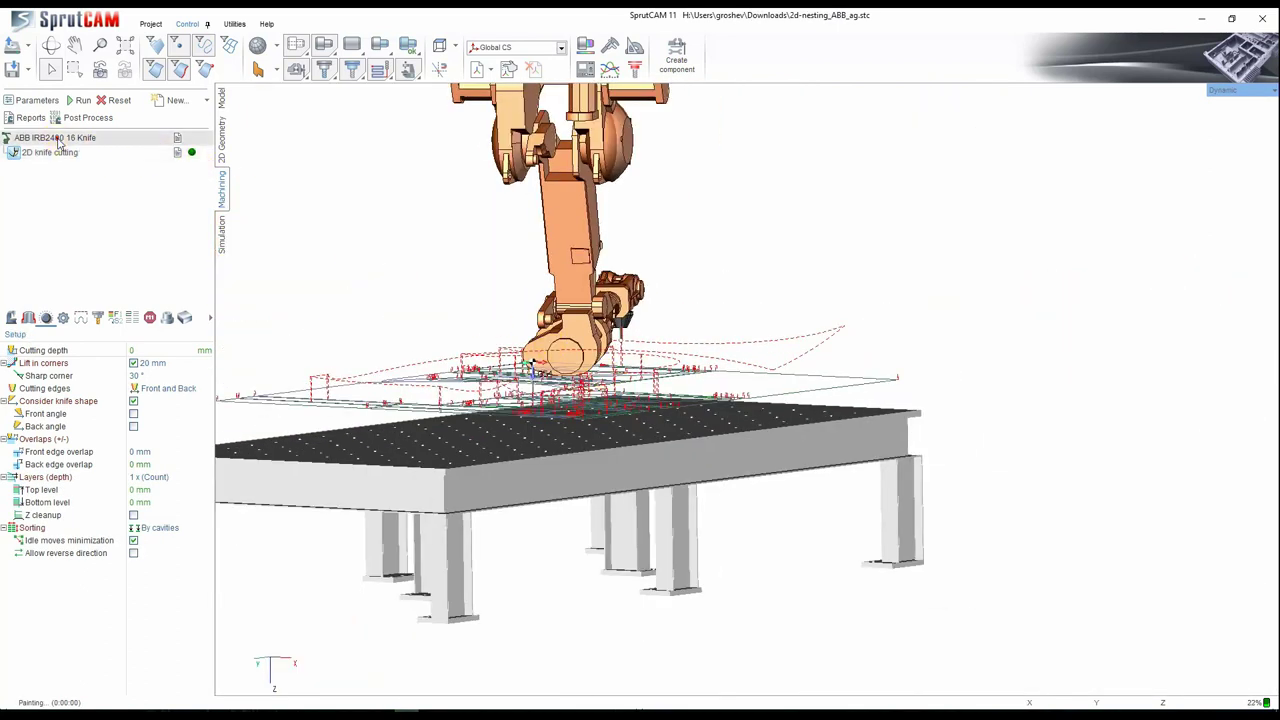
Step: Delete the existing 2D knife cutting operation from the ABB robot project
left_click(57, 138)
left_click(60, 152)
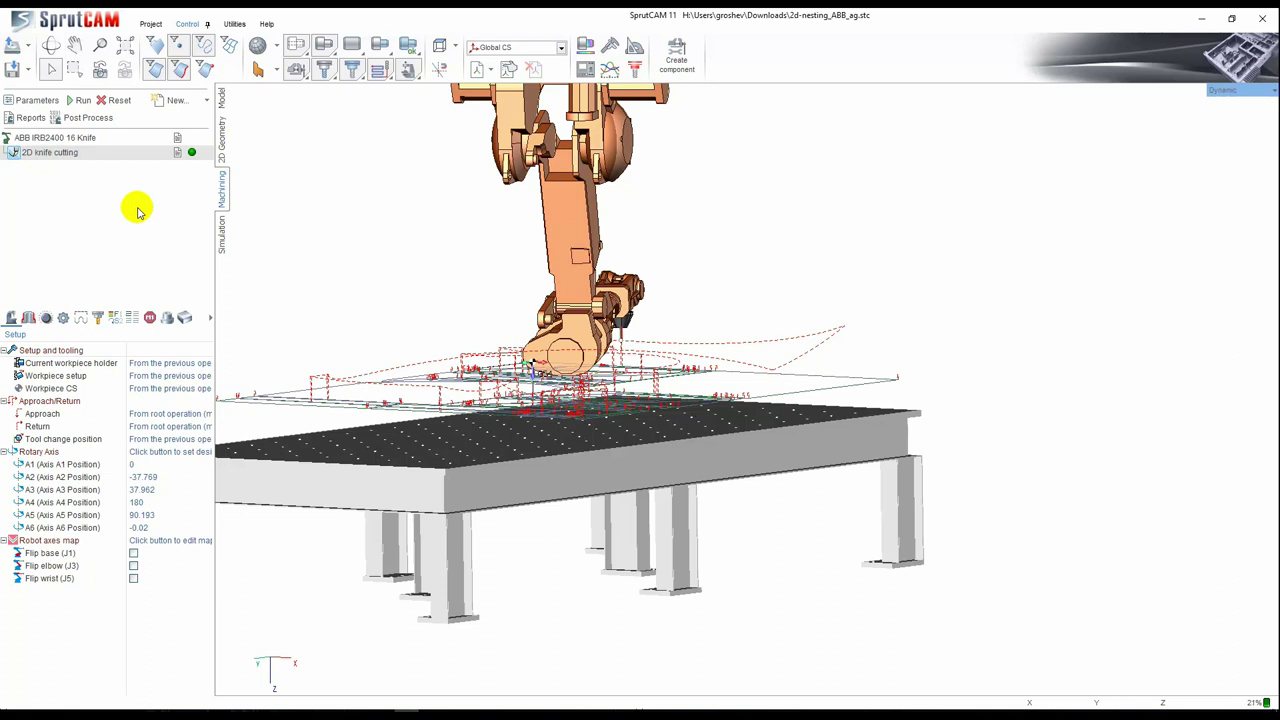
middle_click_drag(590, 292, 672, 376)
key("Delete")
key("Return")
Step: Hide the machine and examine the layout of the nested part contours from above
scroll(775, 420, "up", 5)
scroll(717, 385, "down", 5)
middle_click_drag(713, 383, 698, 390)
left_click(408, 70)
middle_click_drag(554, 228, 466, 394)
middle_click(562, 372)
scroll(508, 211, "up", 2)
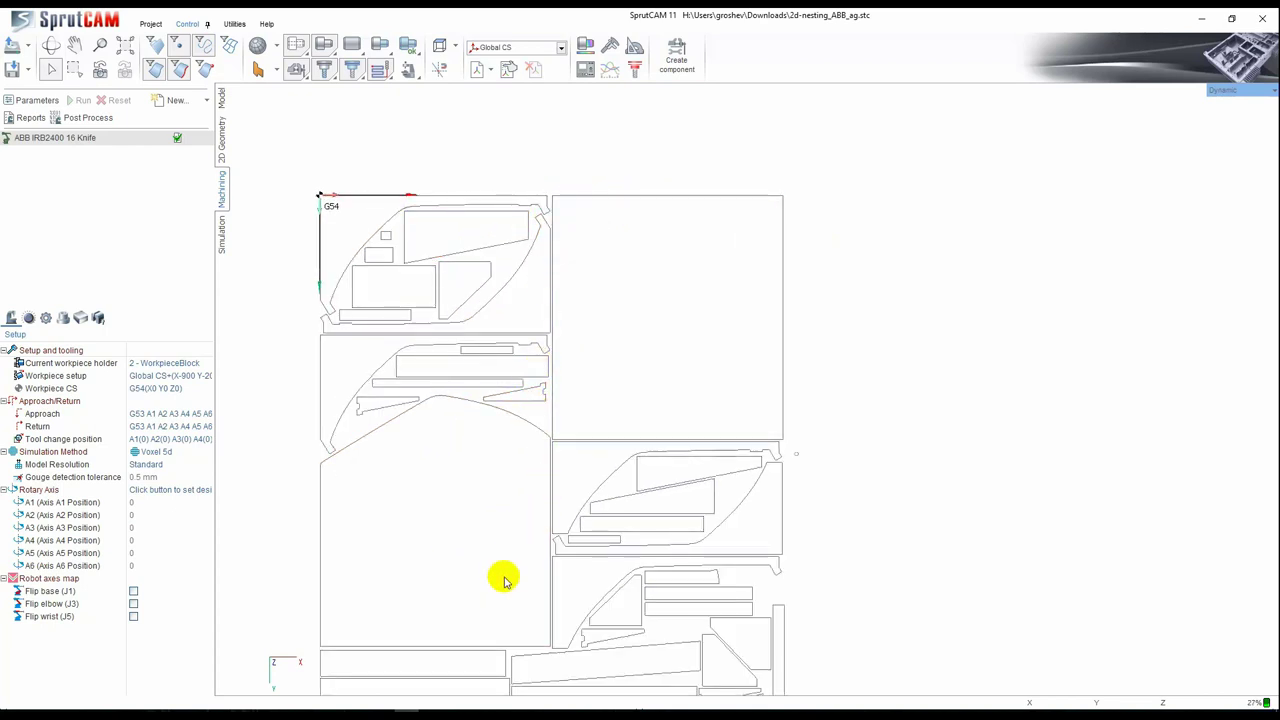
right_click_drag(504, 580, 545, 474)
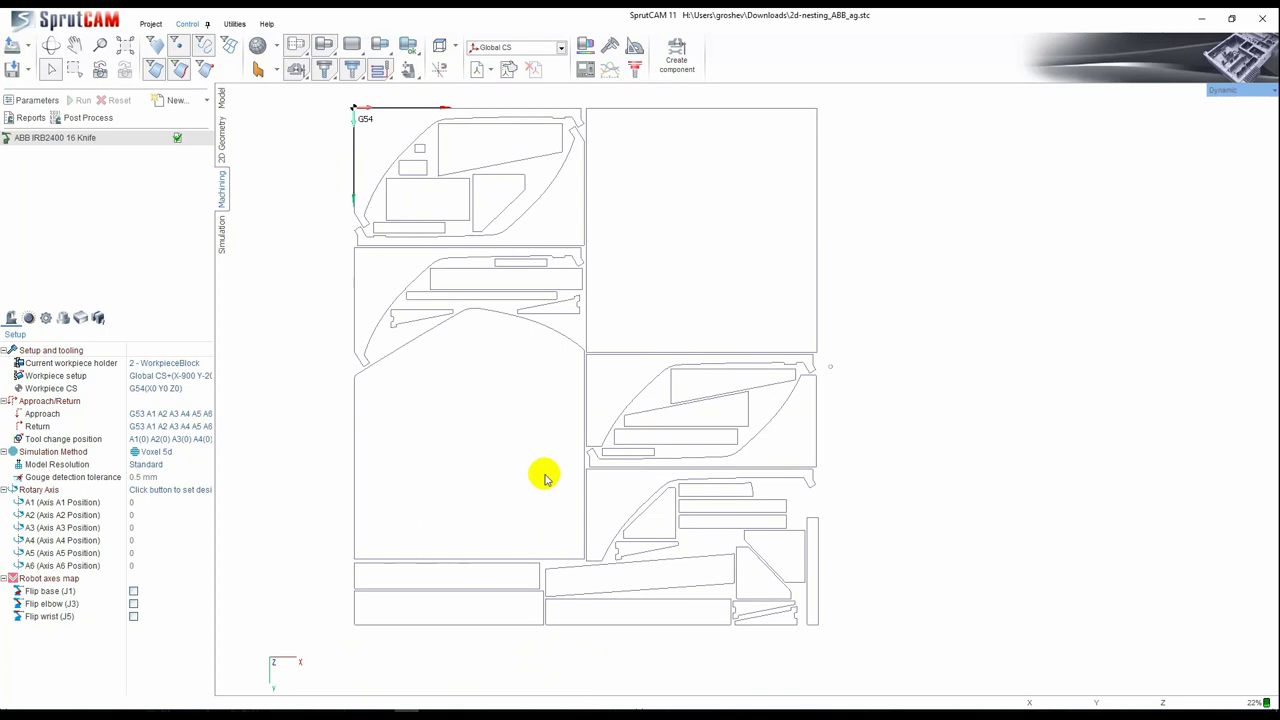
mouse_move(545, 475)
middle_mouse_down()
mouse_move(540, 434)
mouse_move(543, 450)
middle_mouse_up()
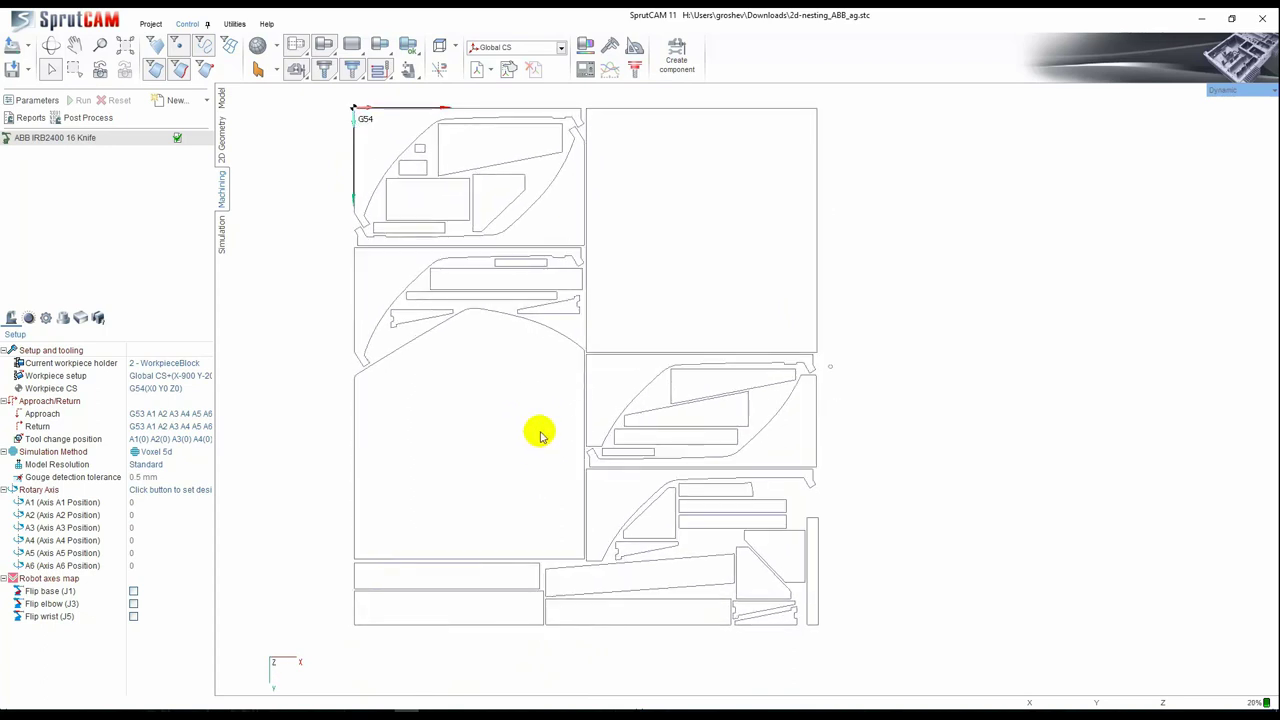
Step: Show the machine again and add a new 2D knife cutting finishing operation
left_click(407, 68)
left_click_drag(548, 239, 503, 346)
left_click(205, 101)
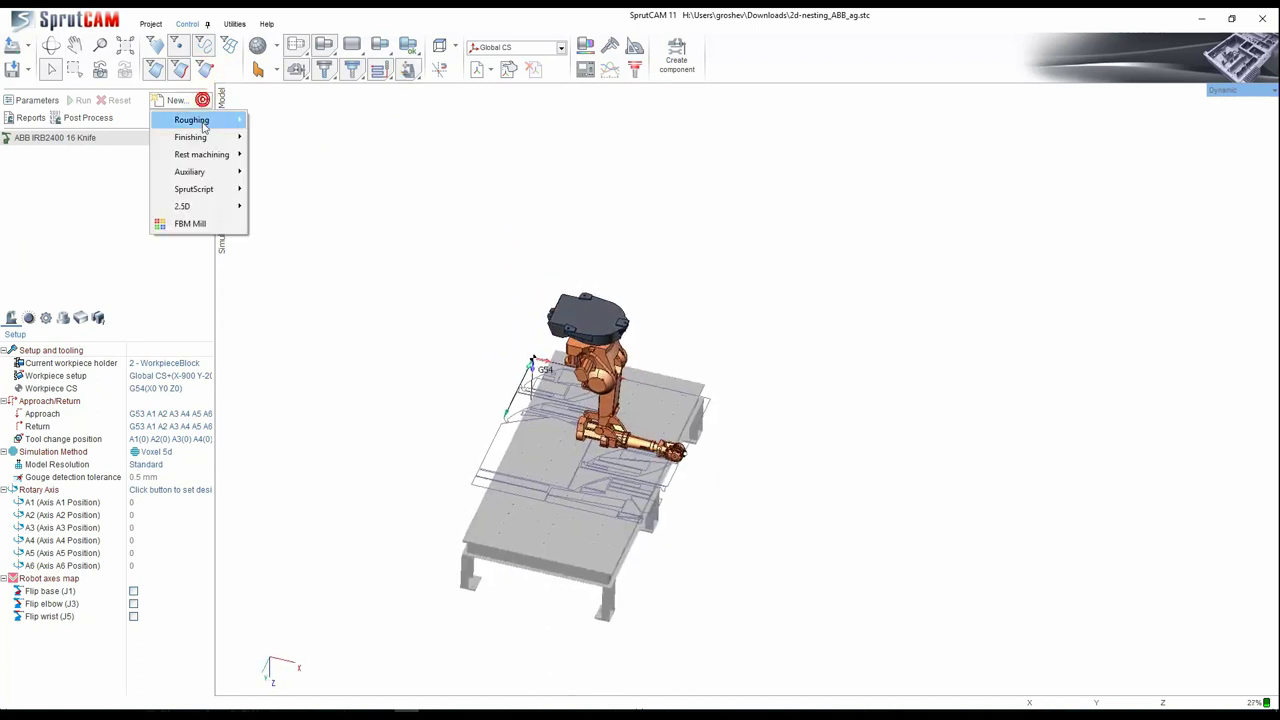
mouse_move(200, 137)
left_click(303, 484)
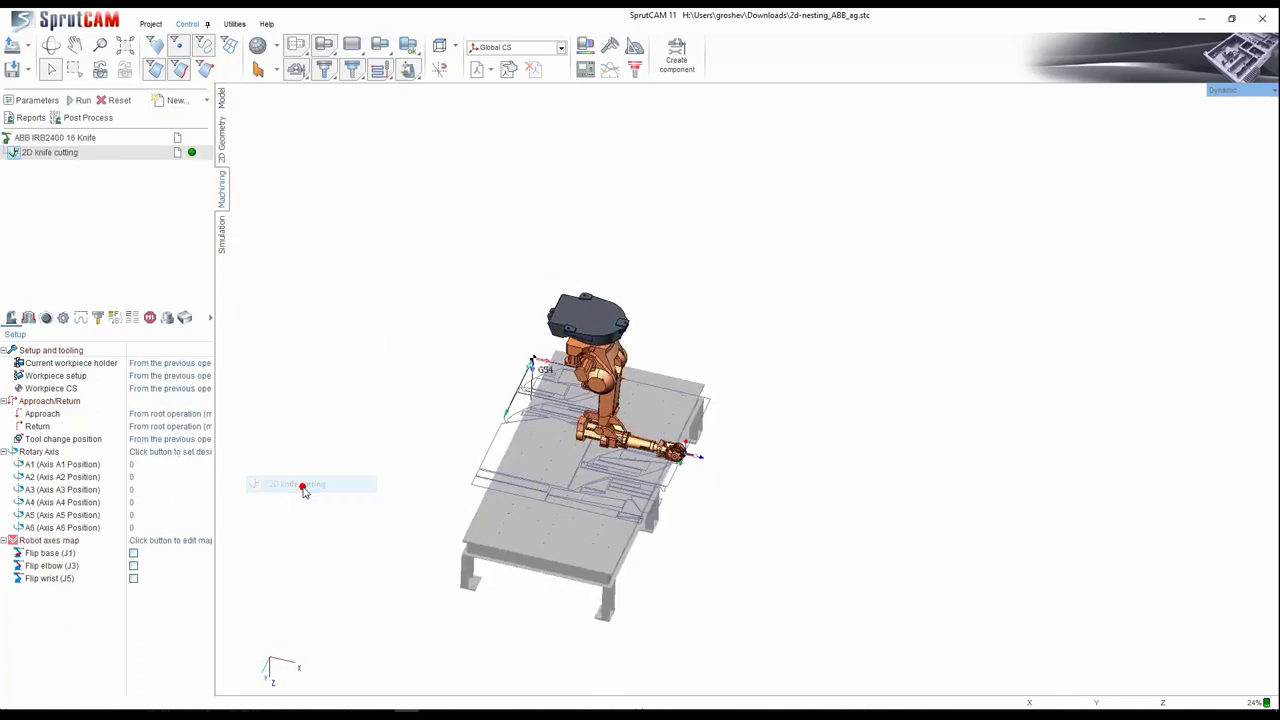
Step: Set the knife length to 50 mm and give it a holder with dimensions 50;0;70;50
scroll(614, 449, "up", 10)
scroll(750, 450, "down", 3)
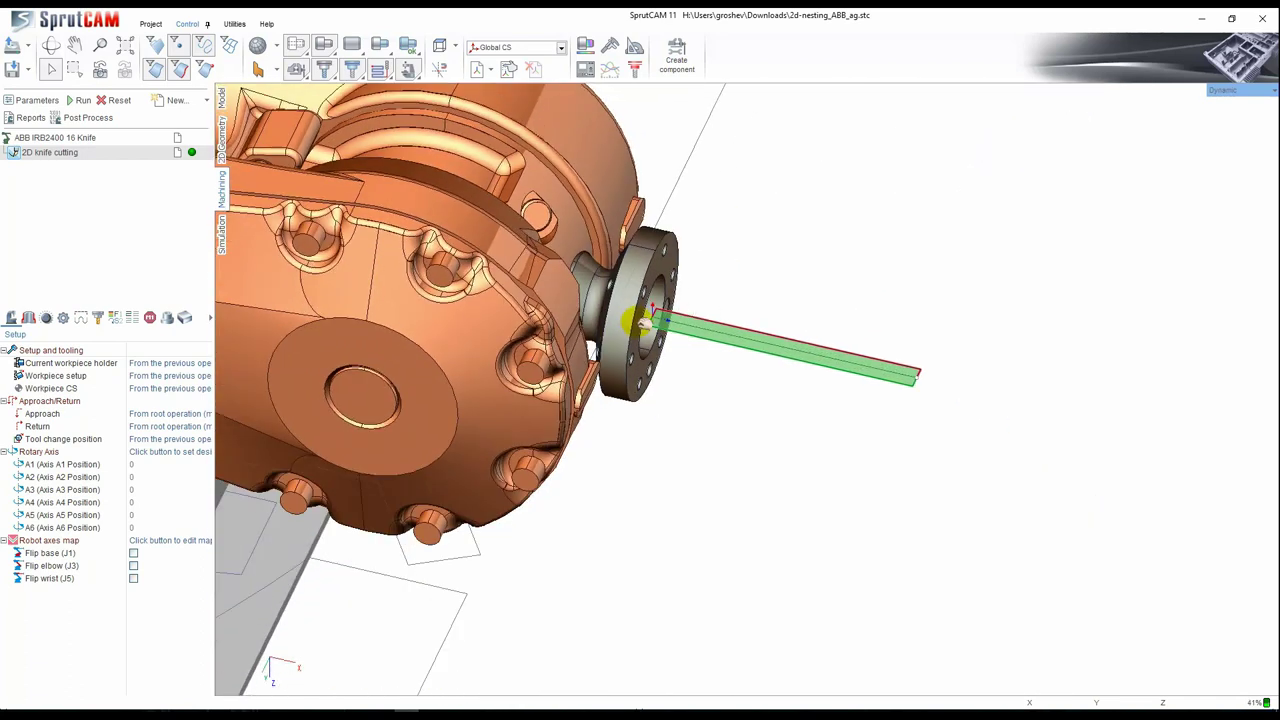
left_click(37, 100)
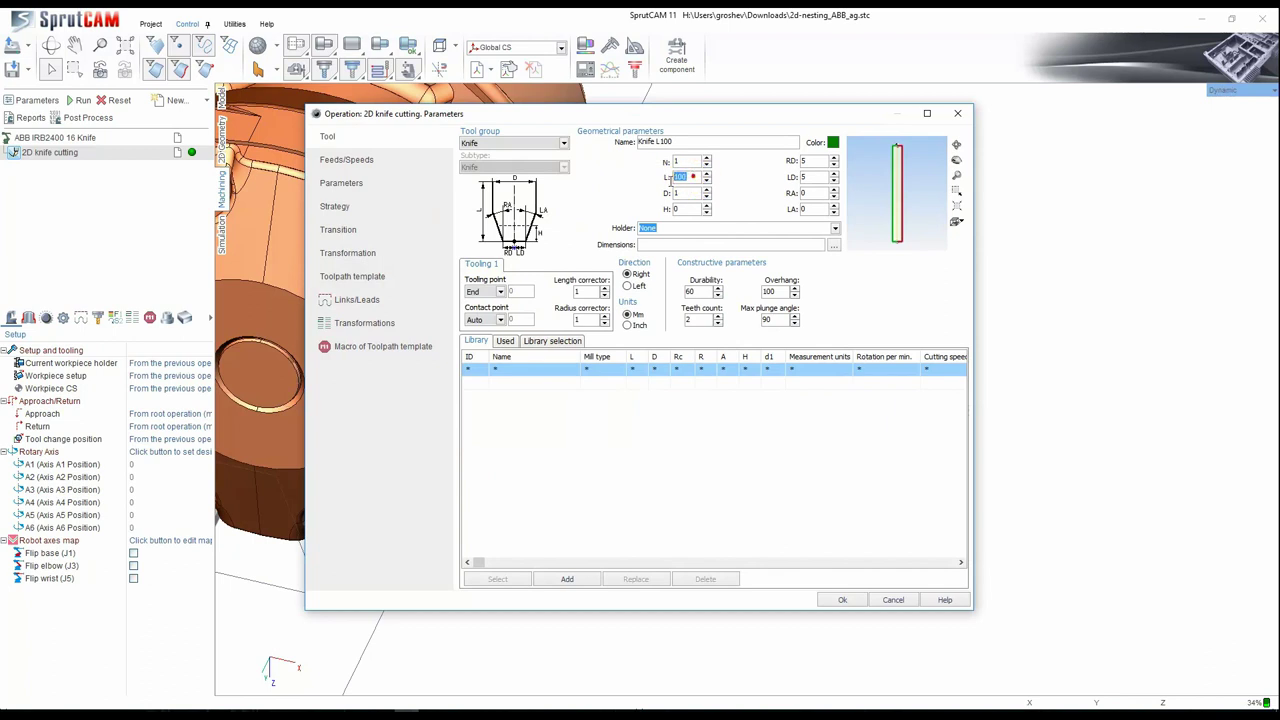
type("50")
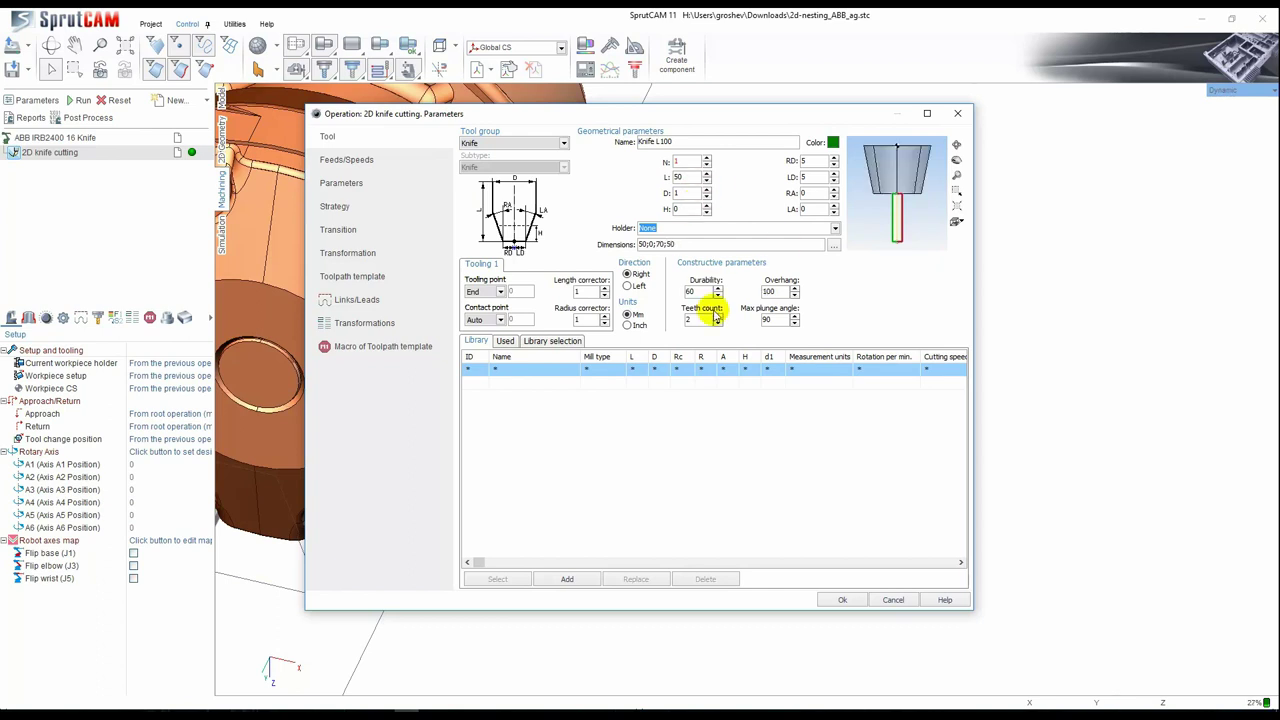
left_click(843, 600)
scroll(760, 335, "down", 4)
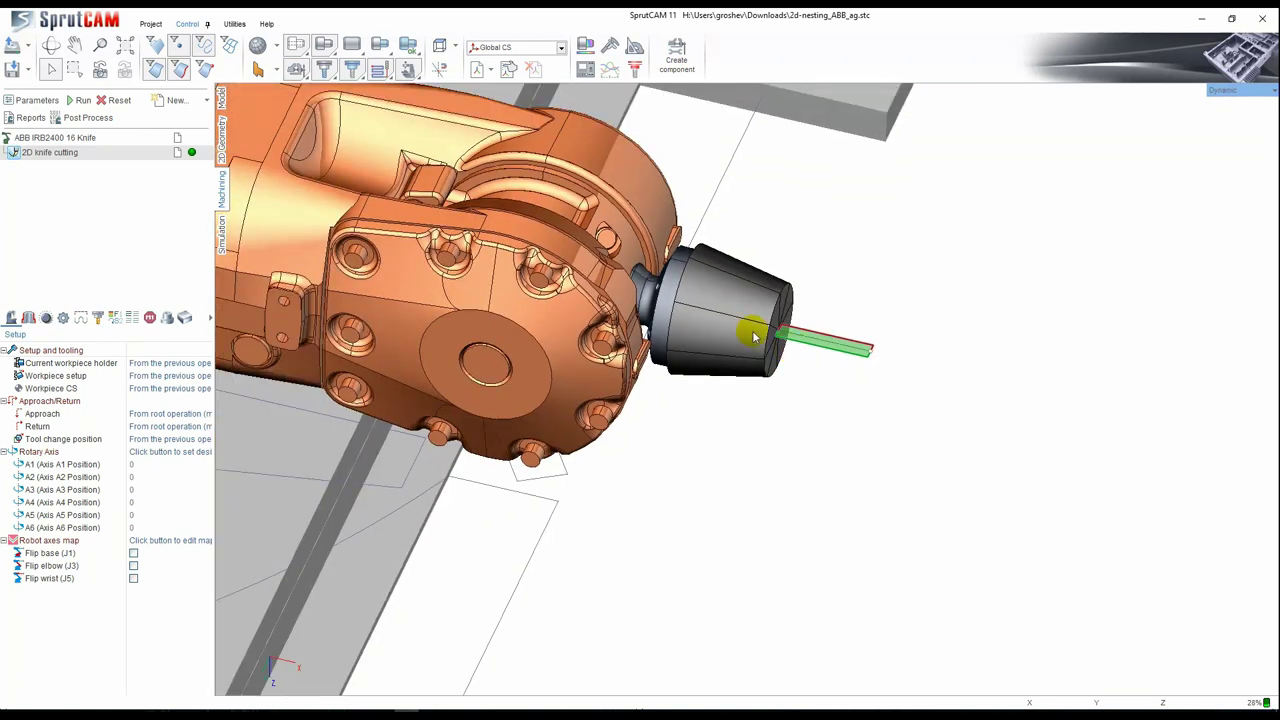
scroll(773, 312, "down", 2)
middle_click_drag(773, 312, 854, 331)
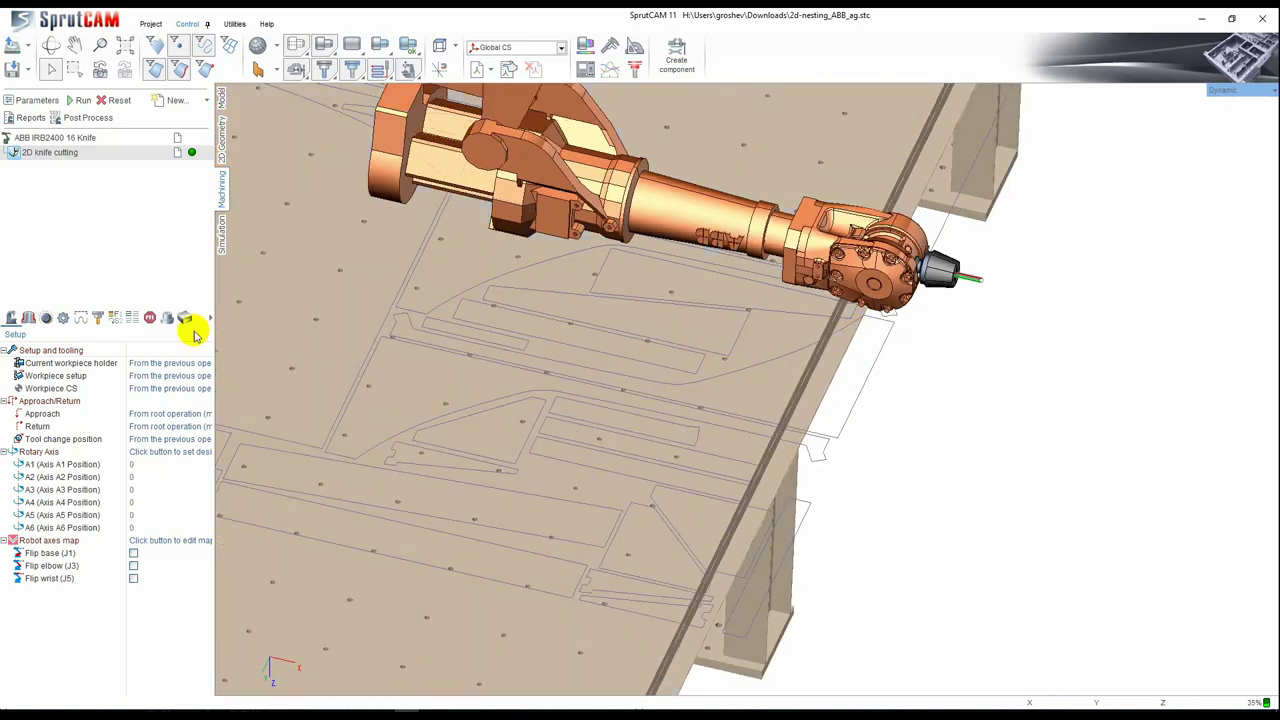
Step: Align the robot's tool over the large empty rectangular contour with direction X 0, Y 0, Z -1 and rotation angle 0
scroll(657, 409, "down", 5)
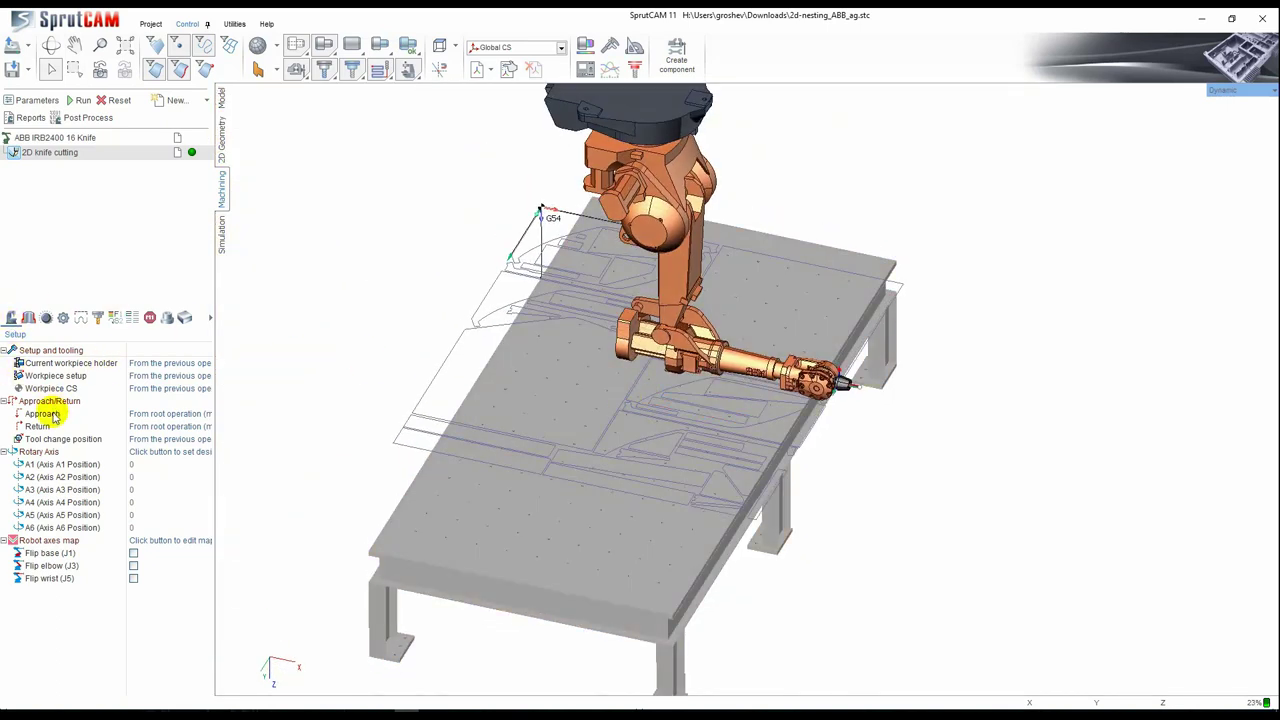
left_click(46, 451)
left_click(207, 452)
left_click(788, 309)
scroll(778, 325, "up", 6)
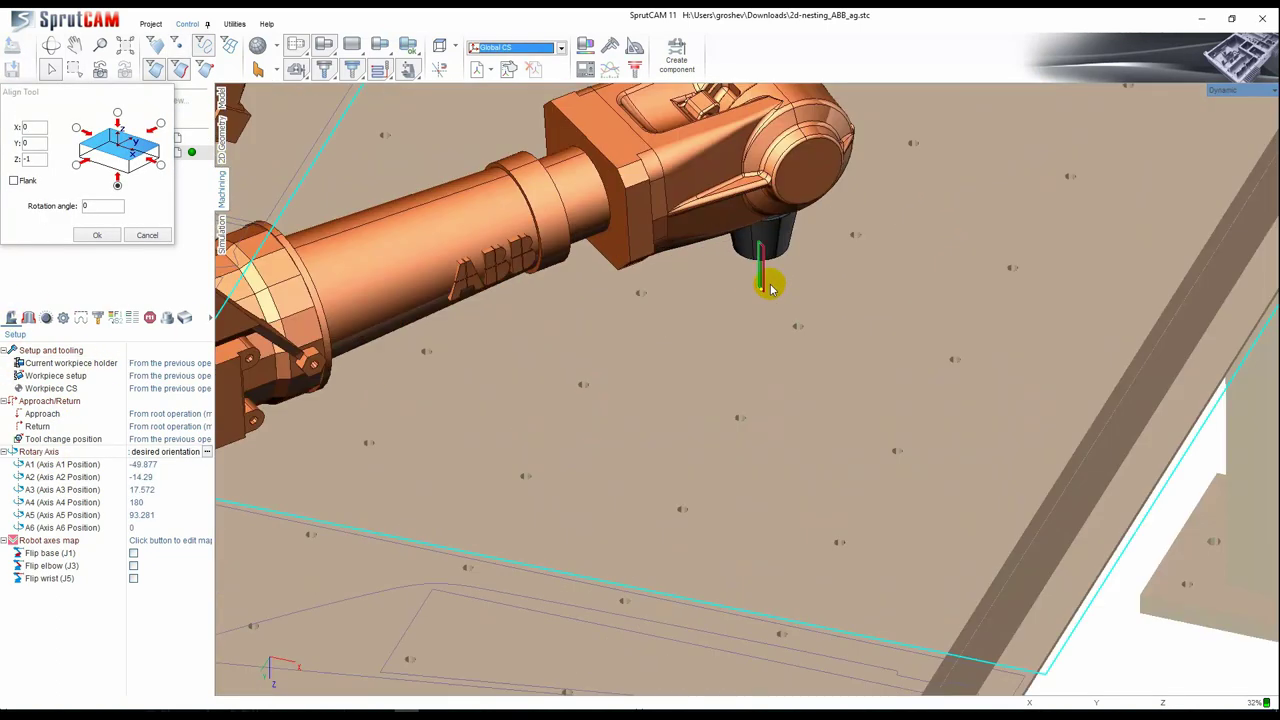
scroll(752, 296, "down", 3)
left_click(90, 233)
Step: Hide the machine and add all the nested contours to the job assignment as curves
scroll(652, 371, "down", 5)
left_click(407, 71)
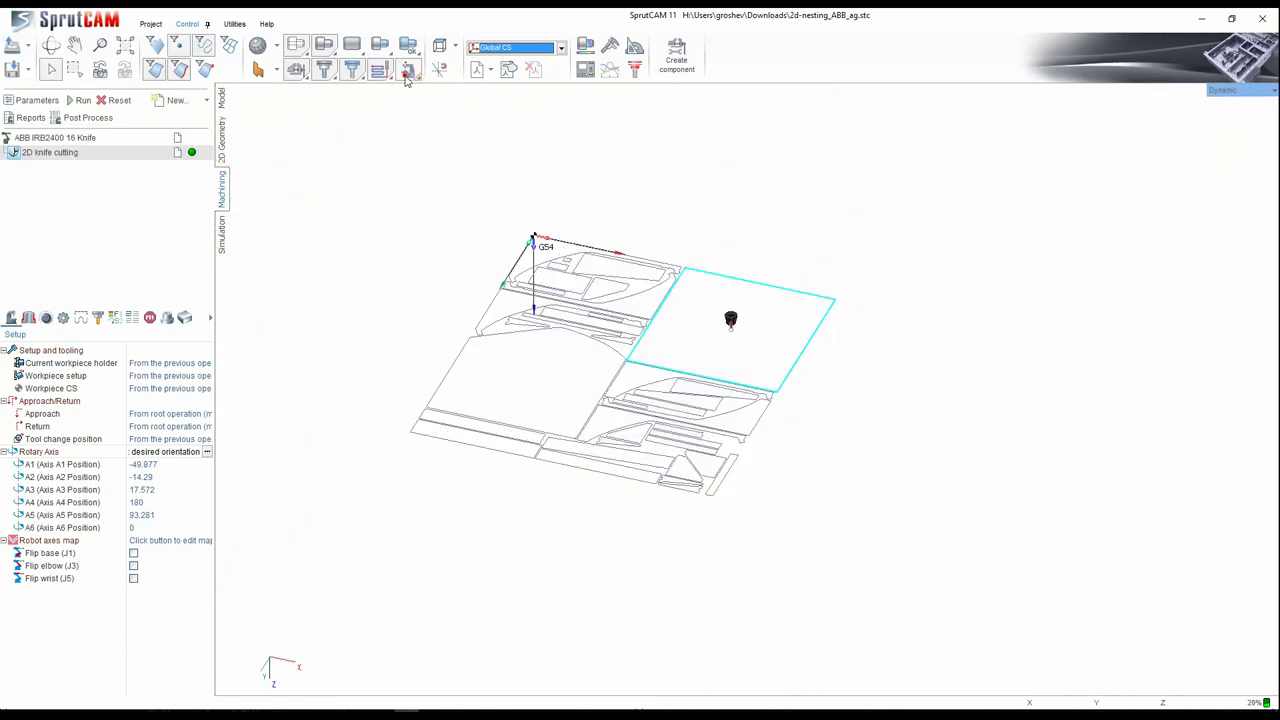
middle_click_drag(431, 200, 581, 602)
left_click(28, 318)
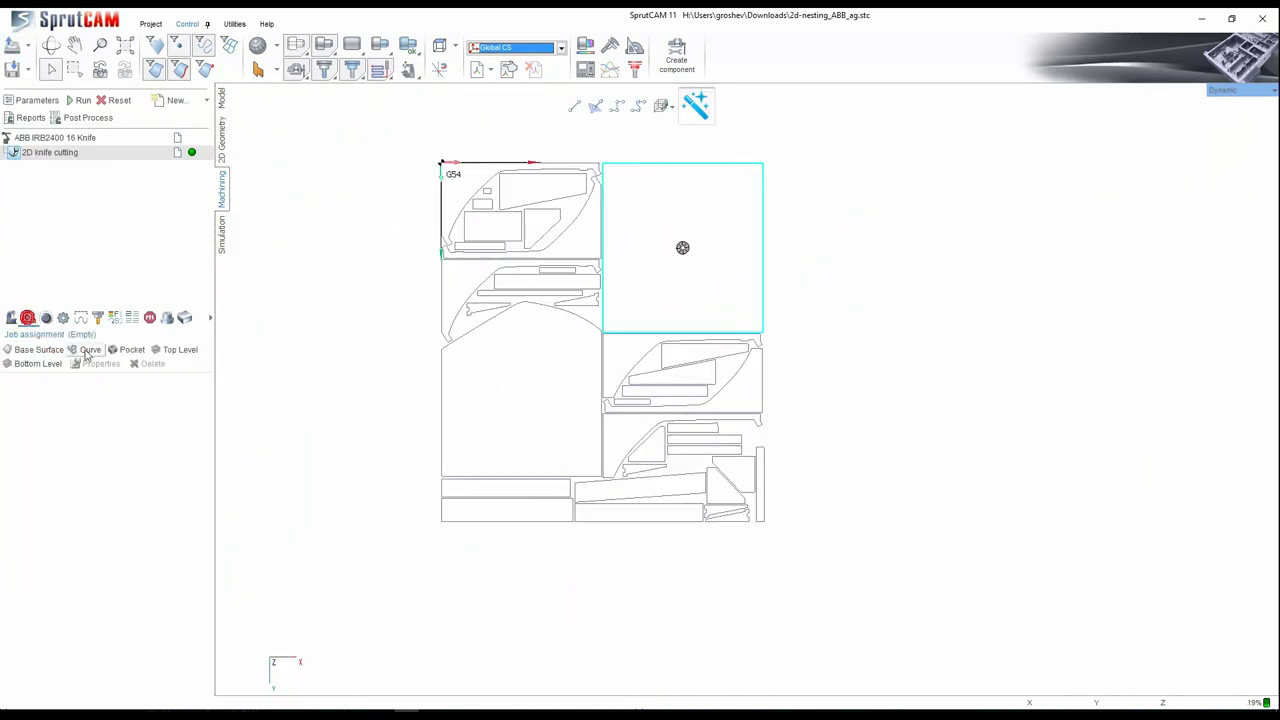
left_click_drag(404, 128, 810, 592)
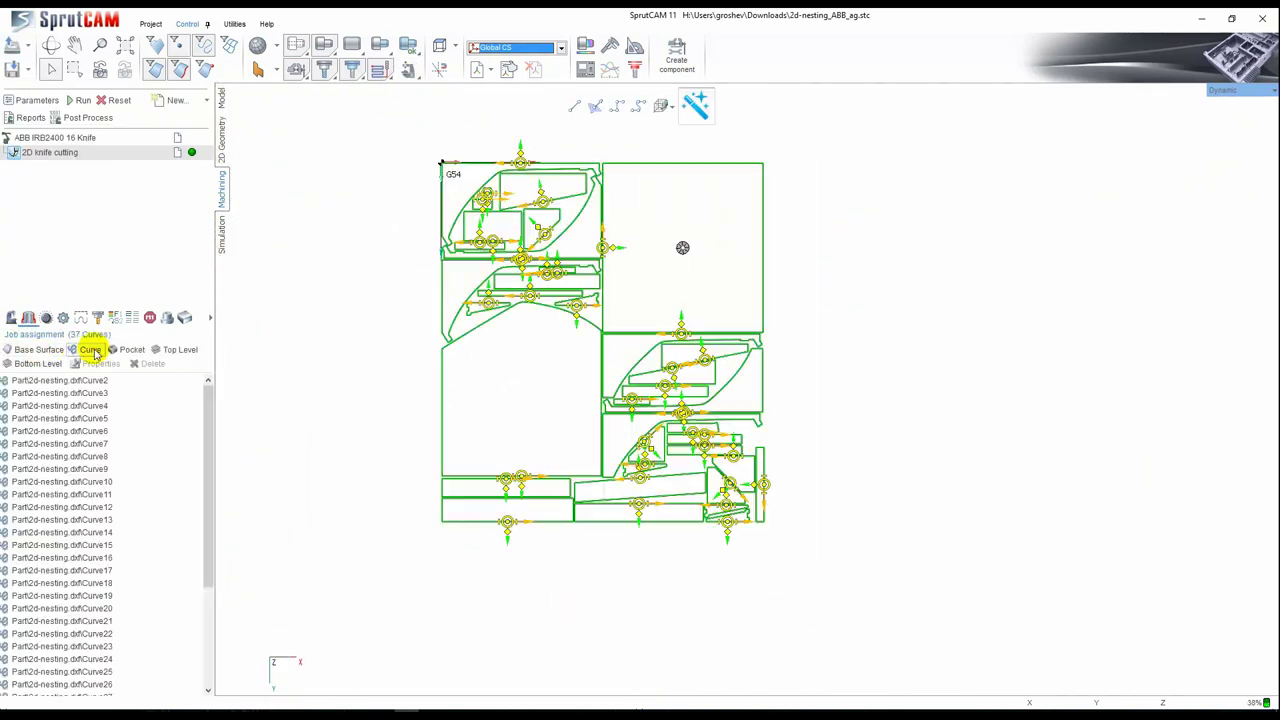
Step: Show the machine and remove the large peaked contour and the part outline above it from the job assignment
left_click(408, 70)
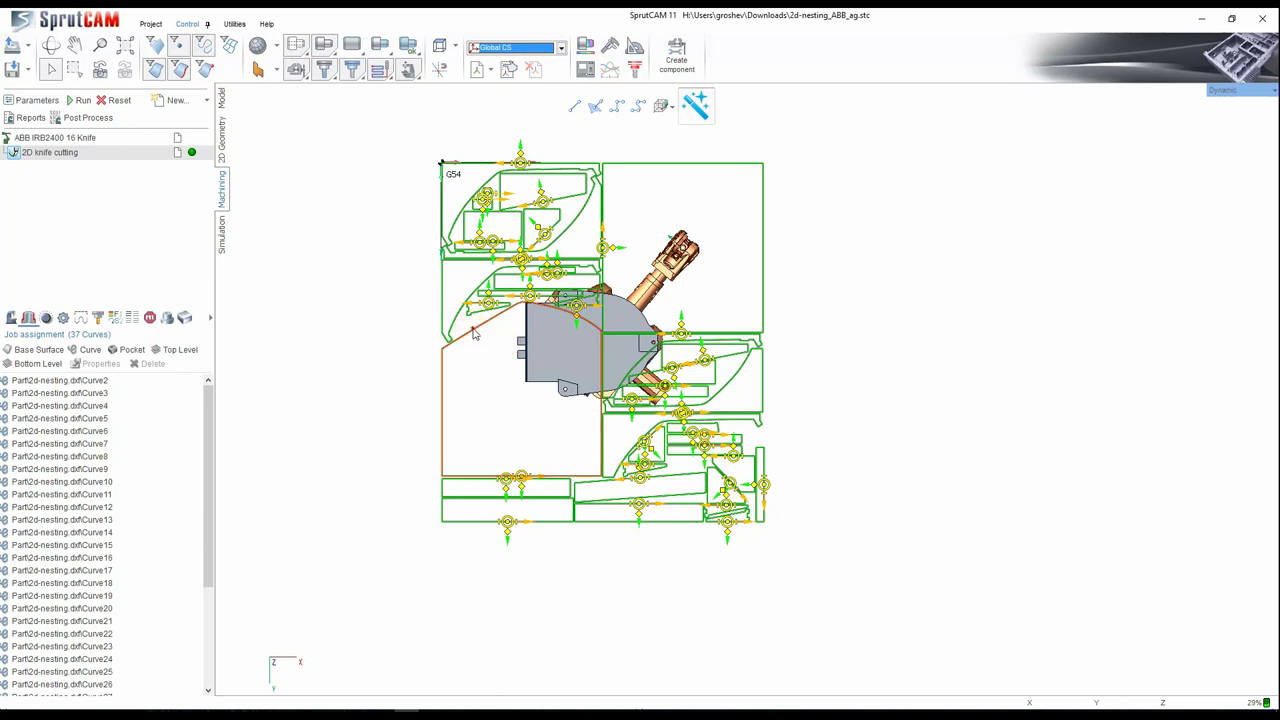
left_click(149, 362)
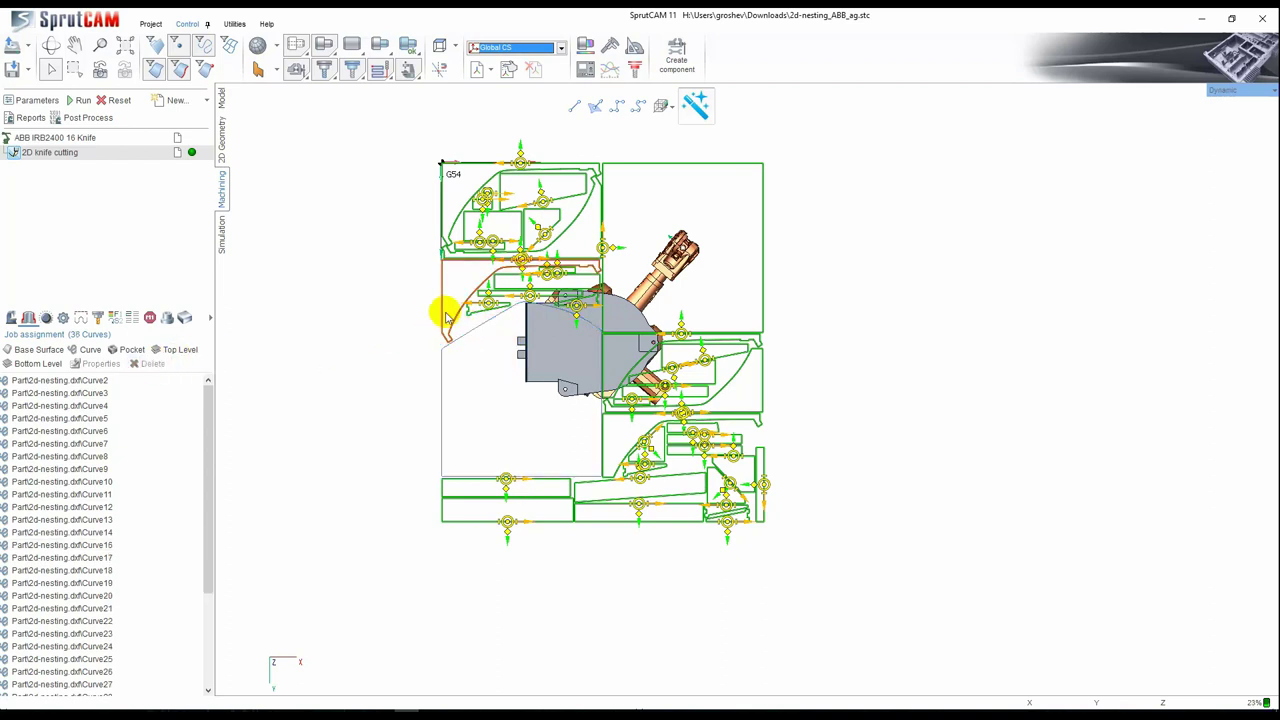
left_click(455, 320)
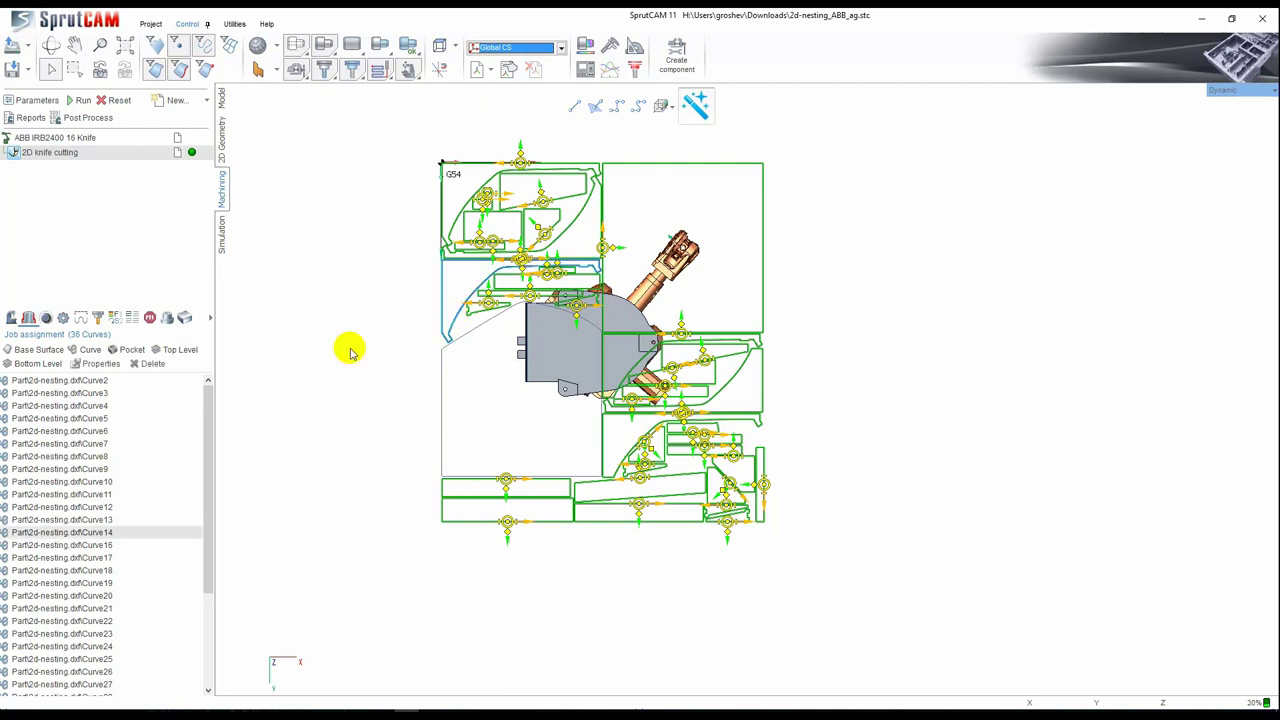
left_click(150, 364)
Step: Set the safe level to 100 mm from the part and check the safe plane from the side
left_click_drag(323, 368, 313, 224)
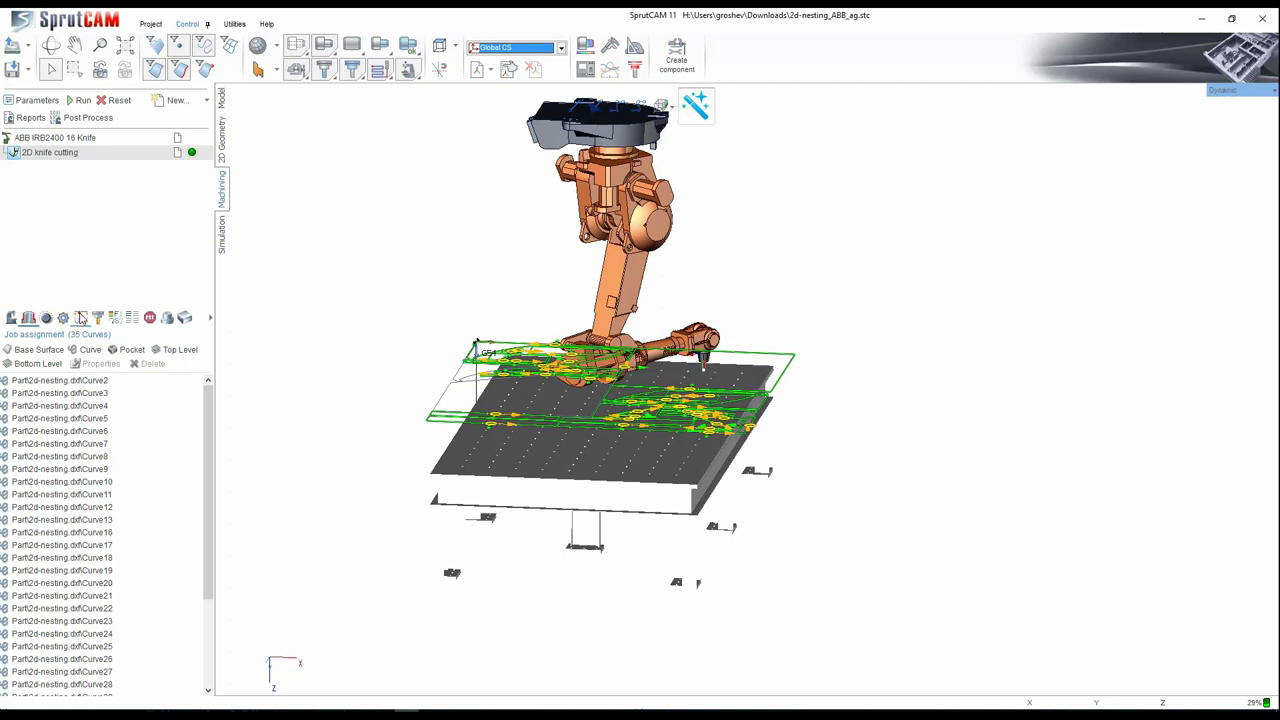
left_click(81, 318)
left_click(165, 365)
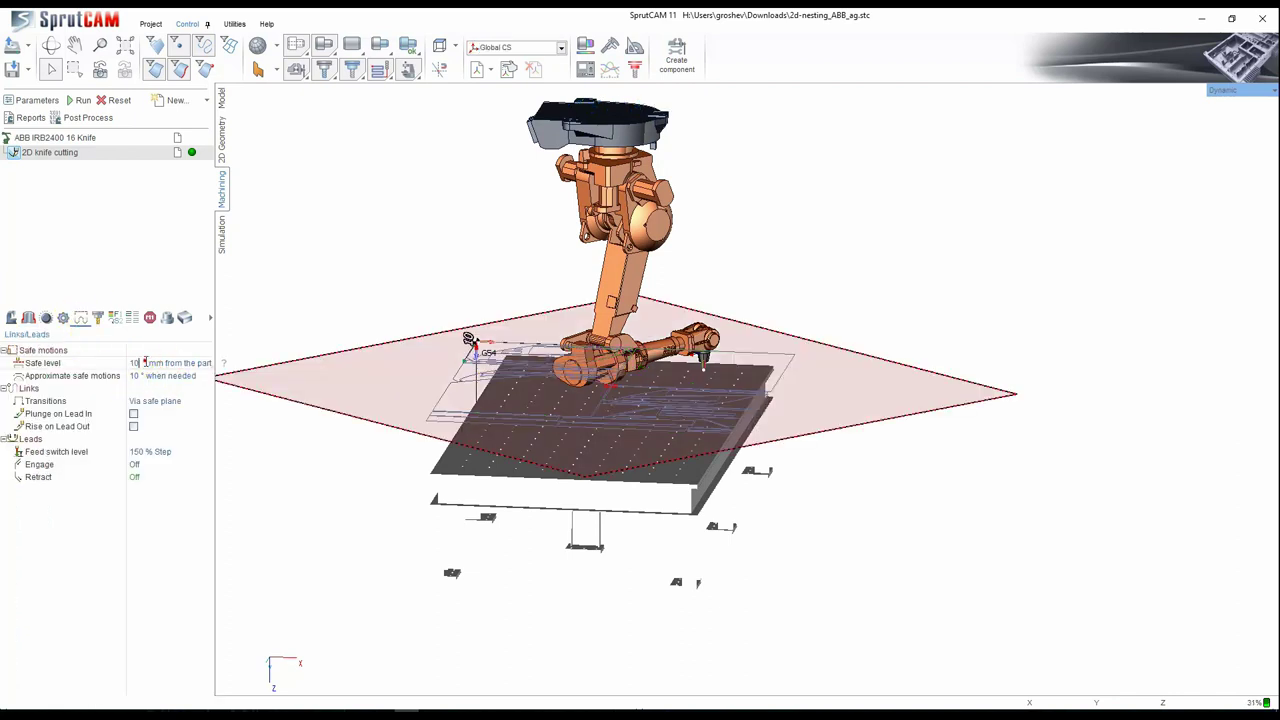
type("0")
key("Return")
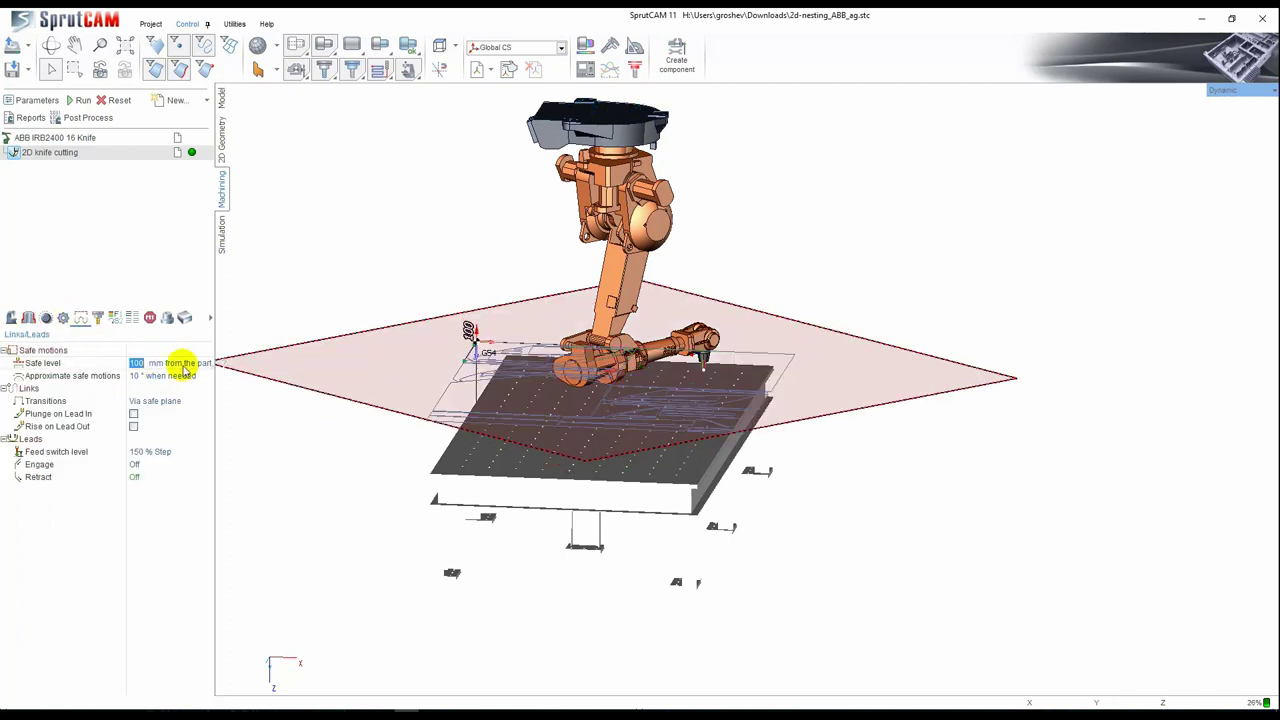
middle_click_drag(549, 335, 546, 363)
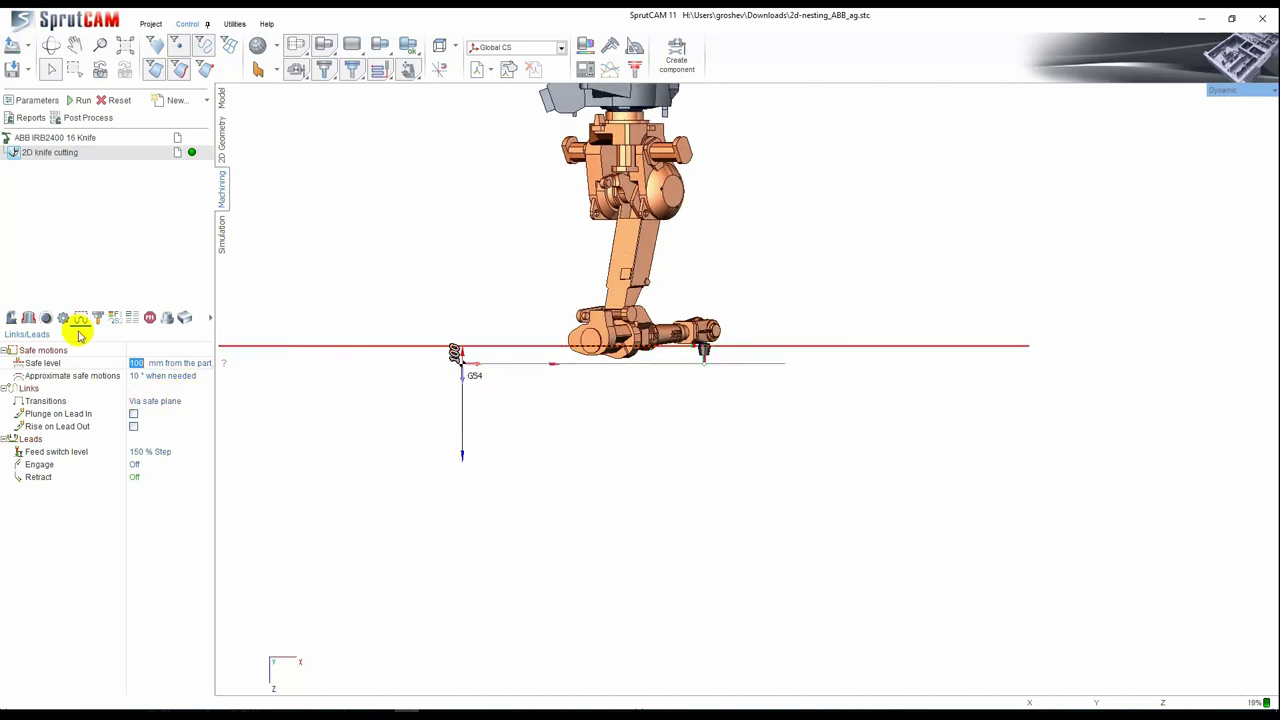
Step: Set the lift in corners to 50 mm and calculate the toolpath
left_click(45, 317)
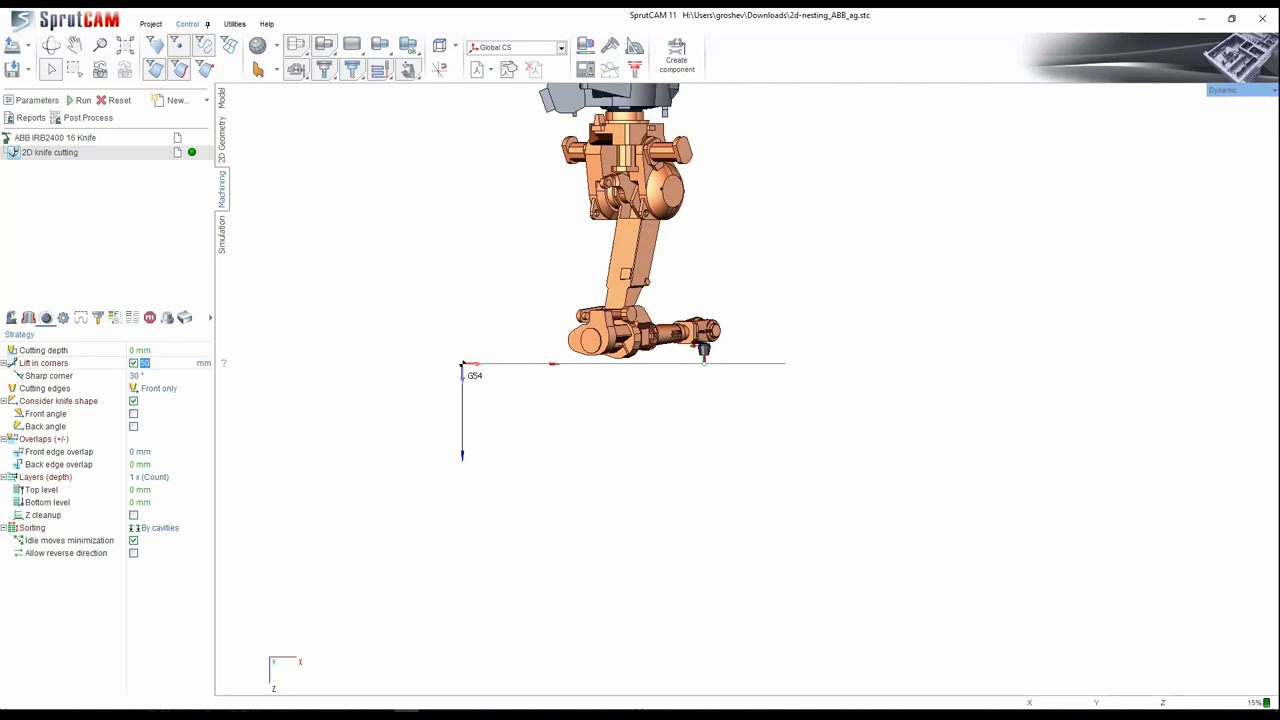
left_click(83, 102)
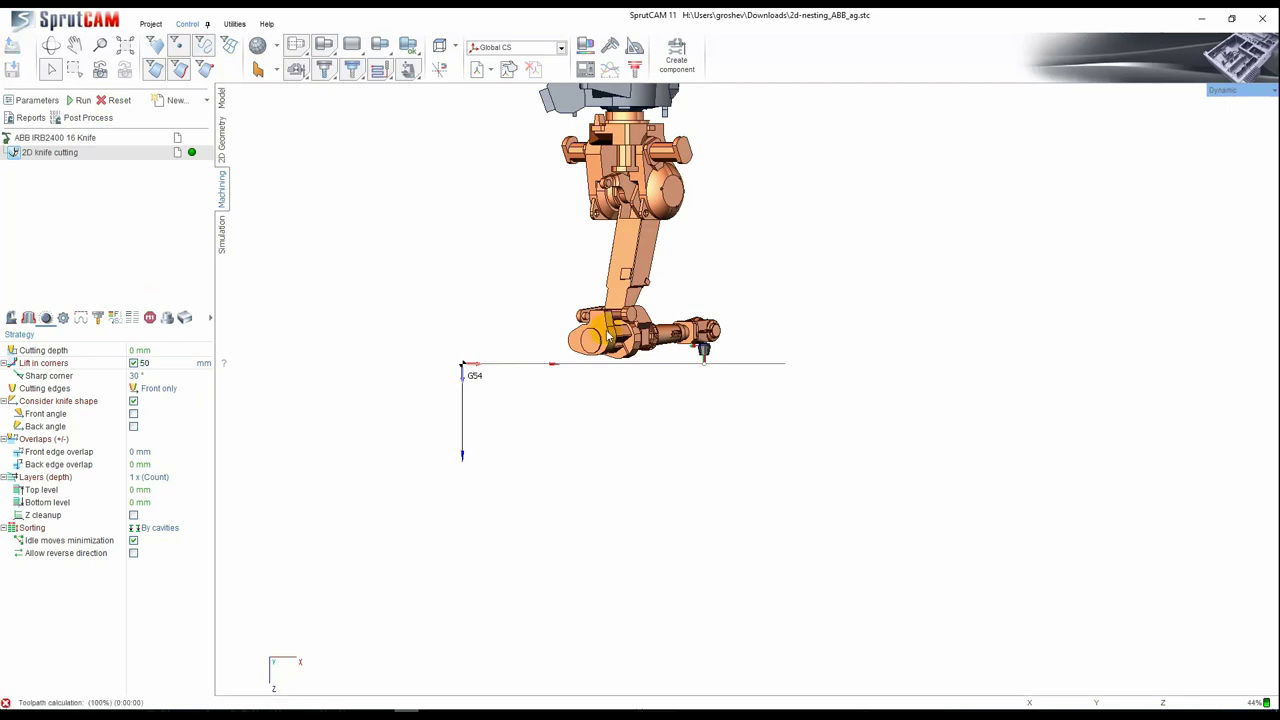
middle_click_drag(657, 337, 648, 297)
scroll(648, 297, "up", 2)
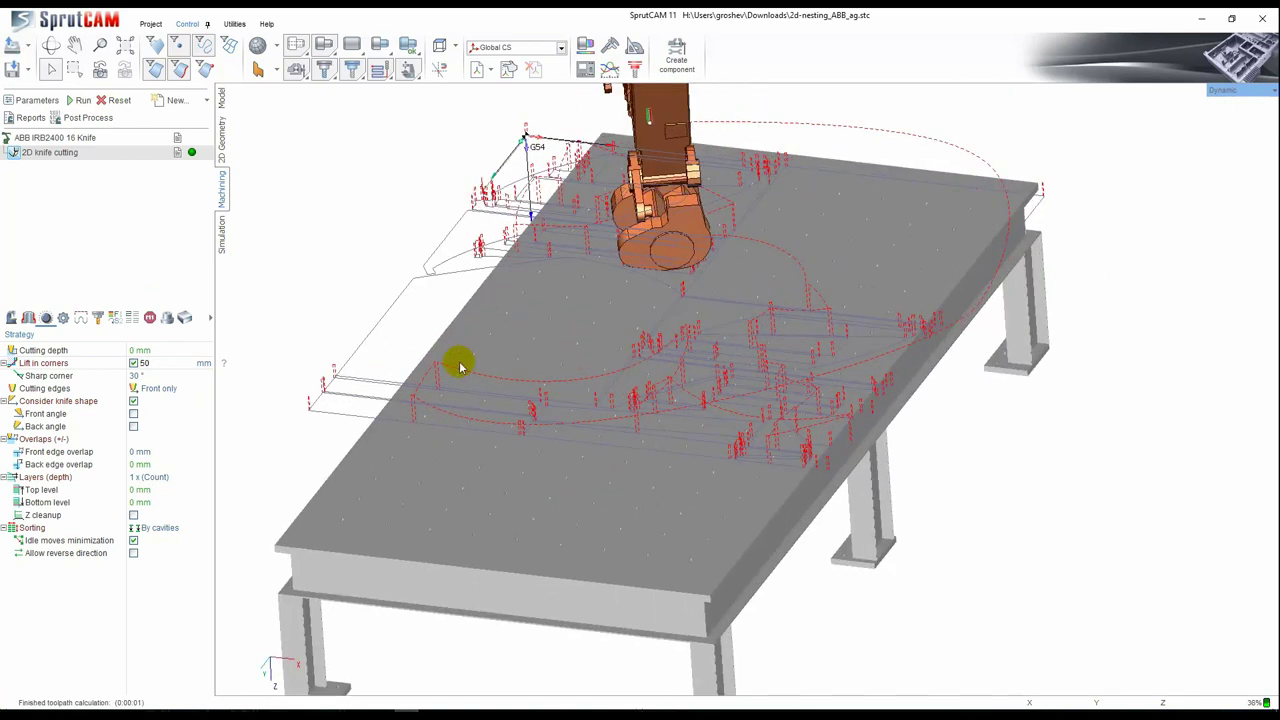
Step: Set the knife's front and back distances to 2 mm and recalculate the toolpath
left_click(99, 318)
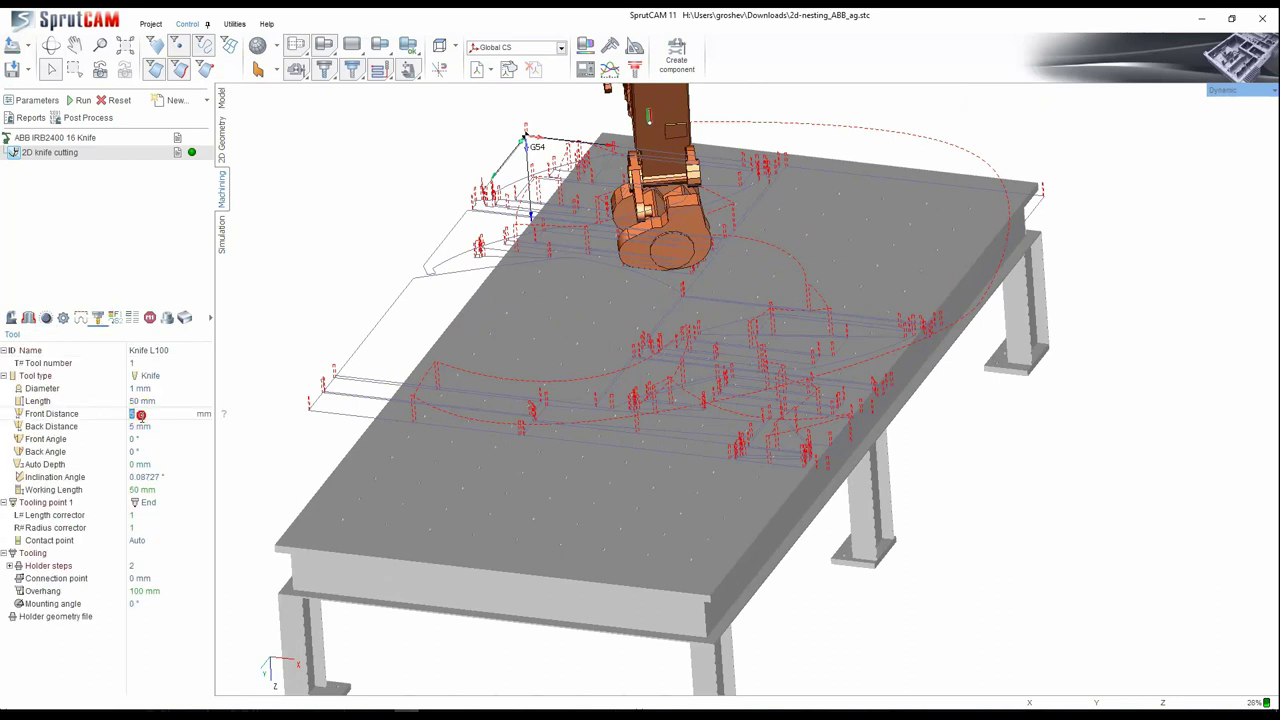
key("Tab")
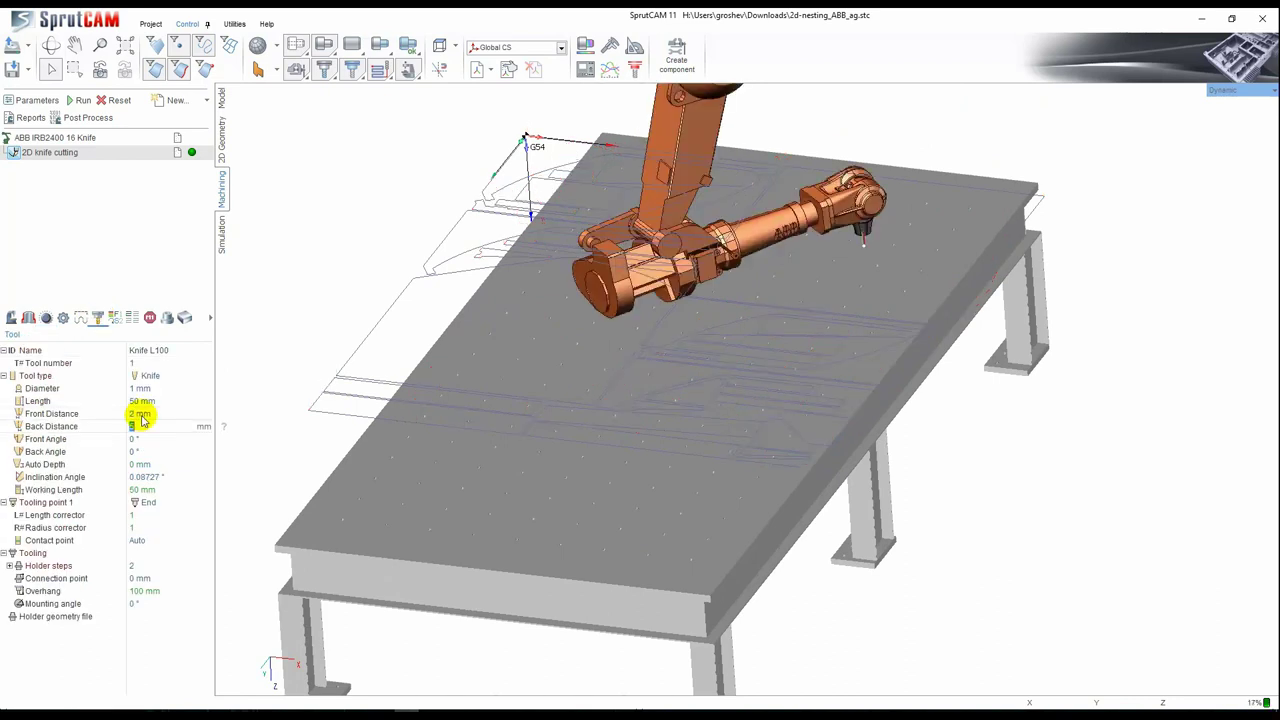
left_click(79, 100)
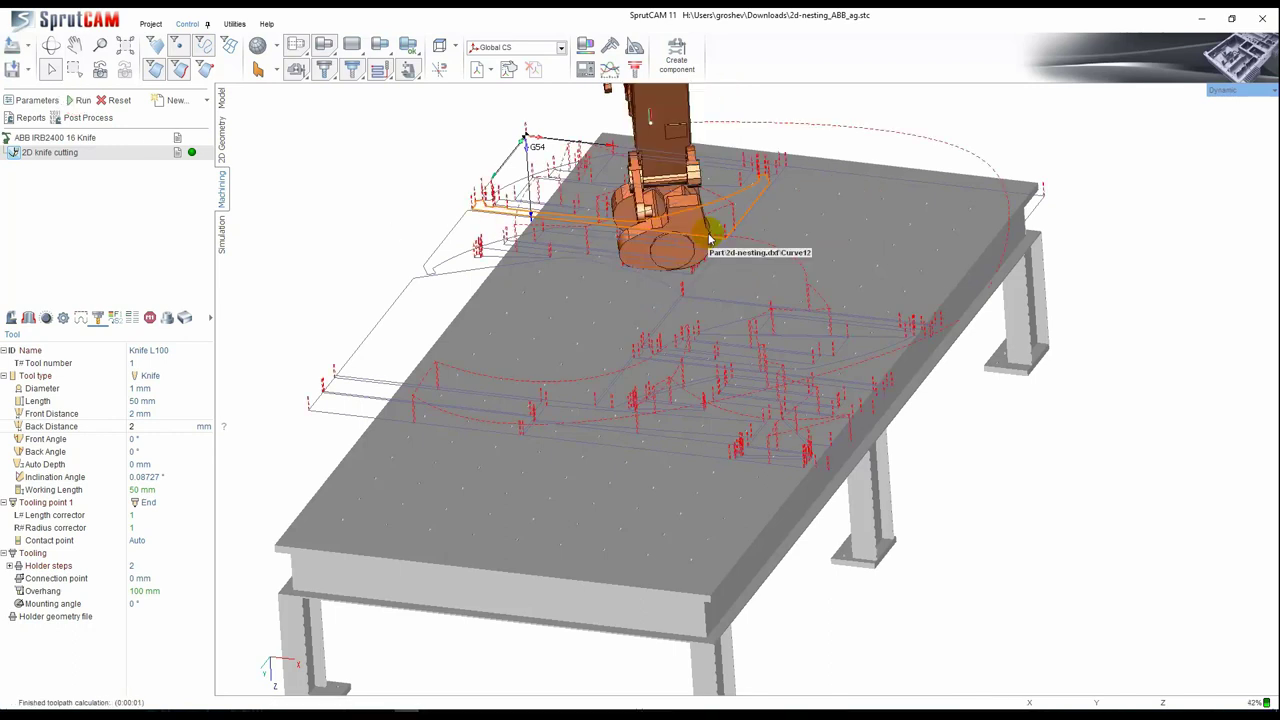
Step: Switch to the simulation, expand the 2D knife cutting operation into its items and show the robot and table
scroll(674, 240, "up", 1)
middle_click_drag(686, 230, 617, 287)
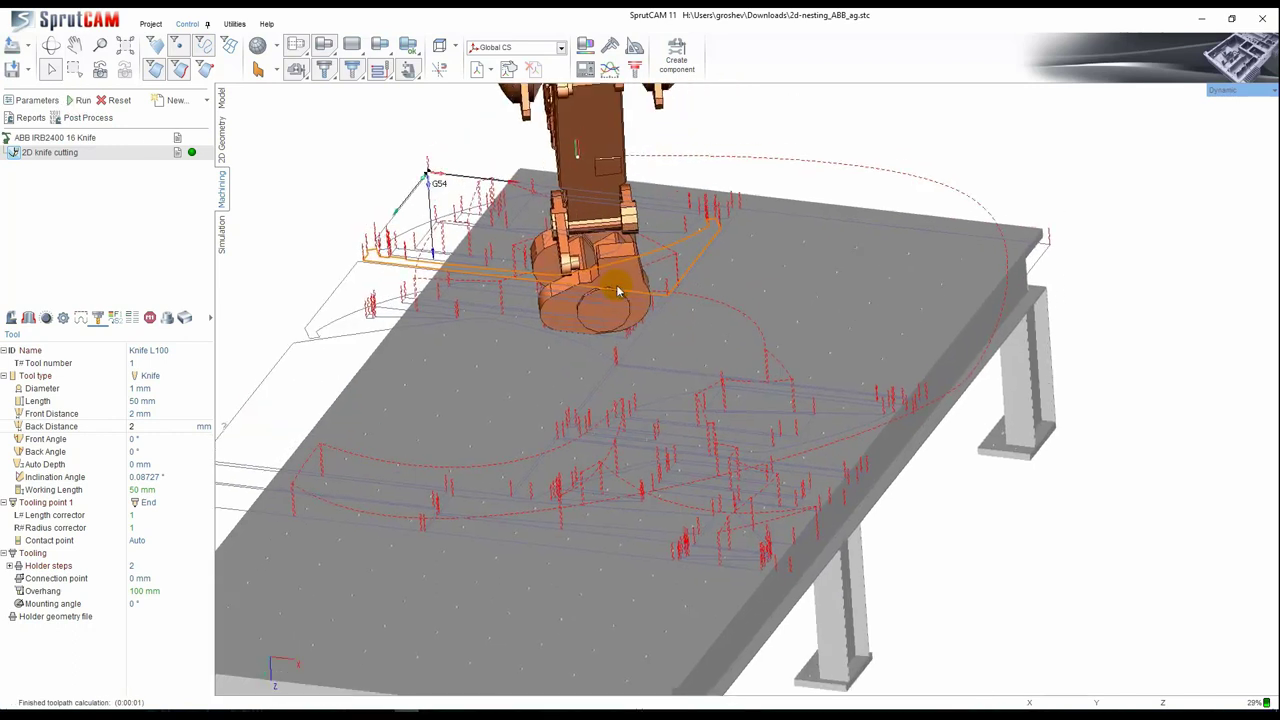
left_click(222, 238)
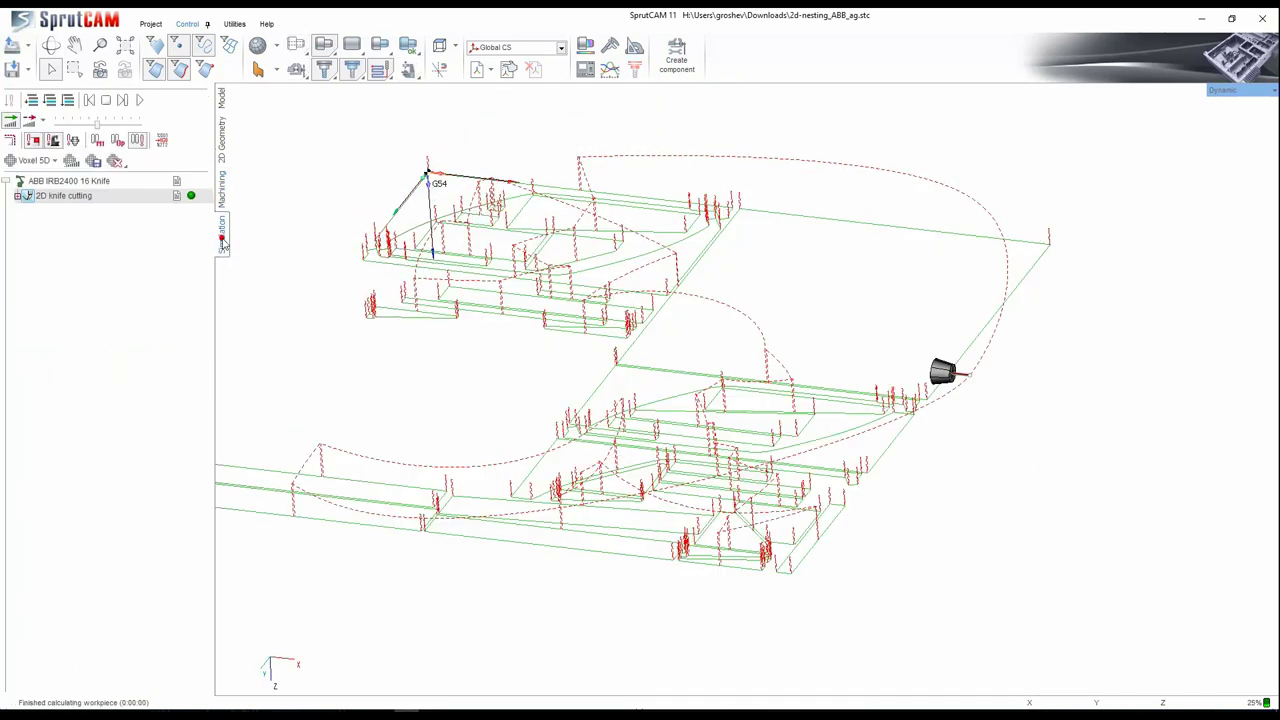
left_click(19, 196)
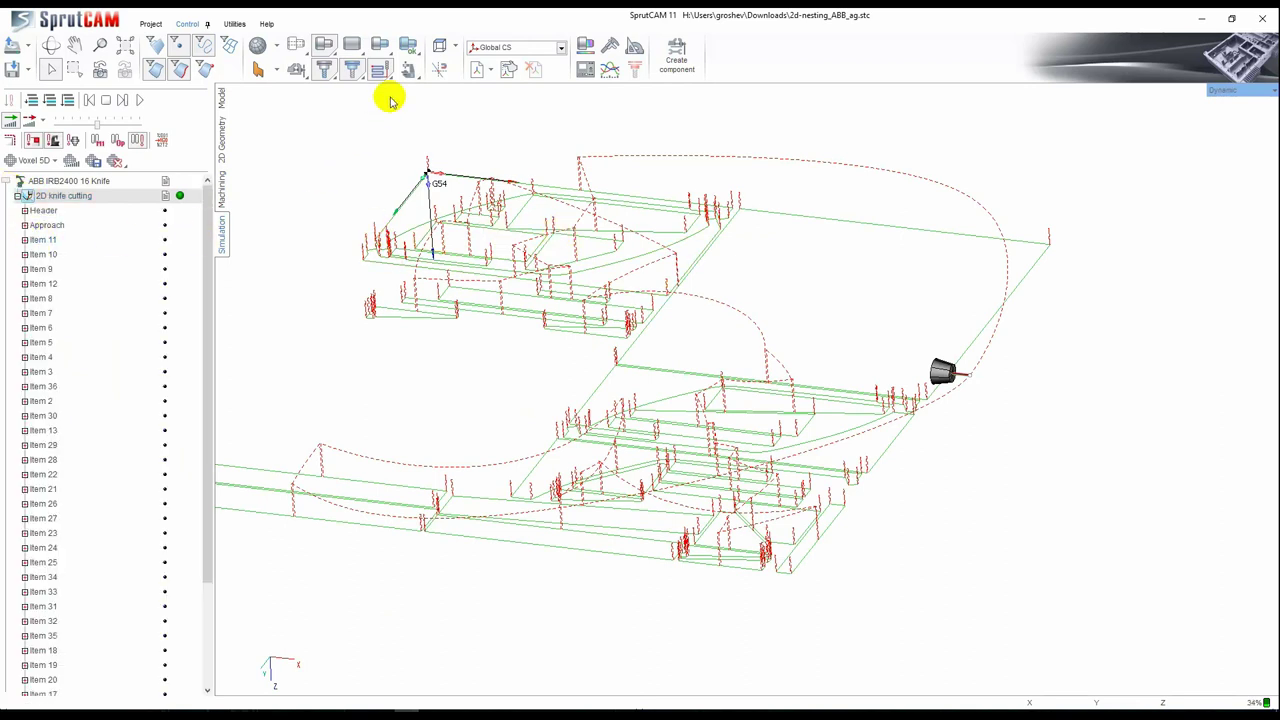
left_click(408, 69)
Step: Simulate the 2D knife cutting operation, show the part contours during the run and follow the knife's motion over the table up close
left_click_drag(624, 302, 558, 330)
scroll(709, 366, "up", 6)
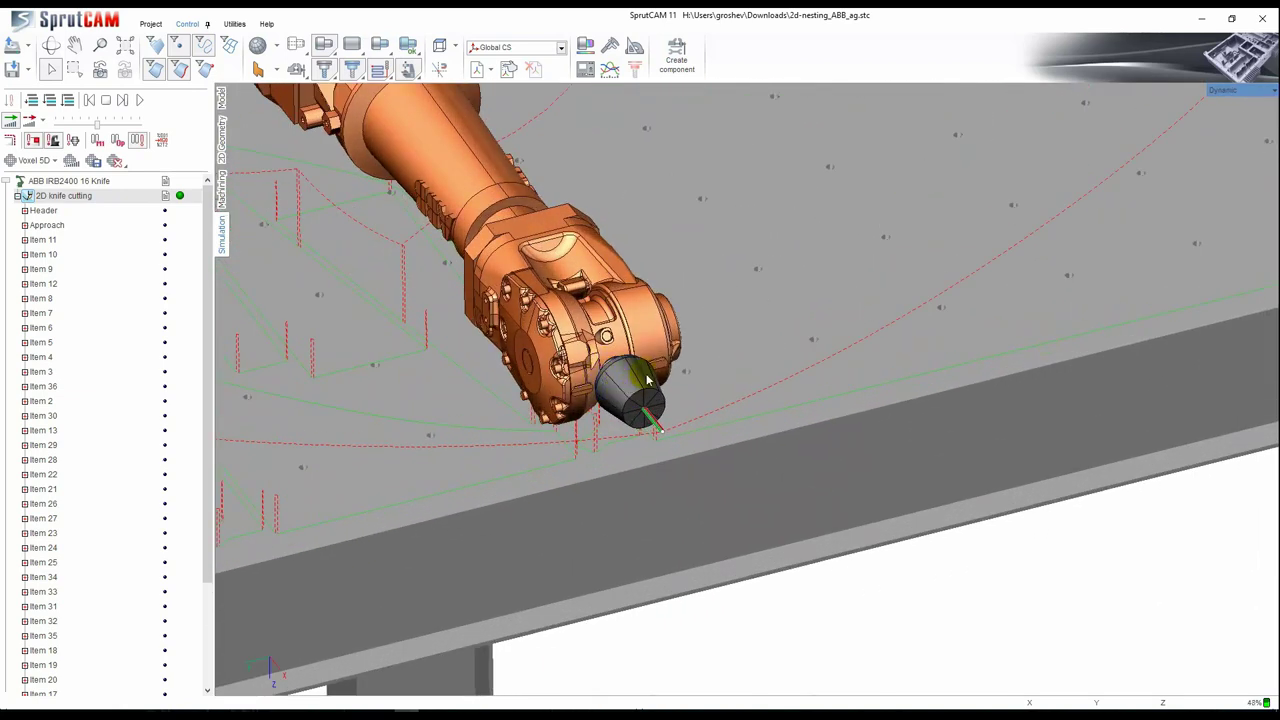
scroll(641, 380, "down", 3)
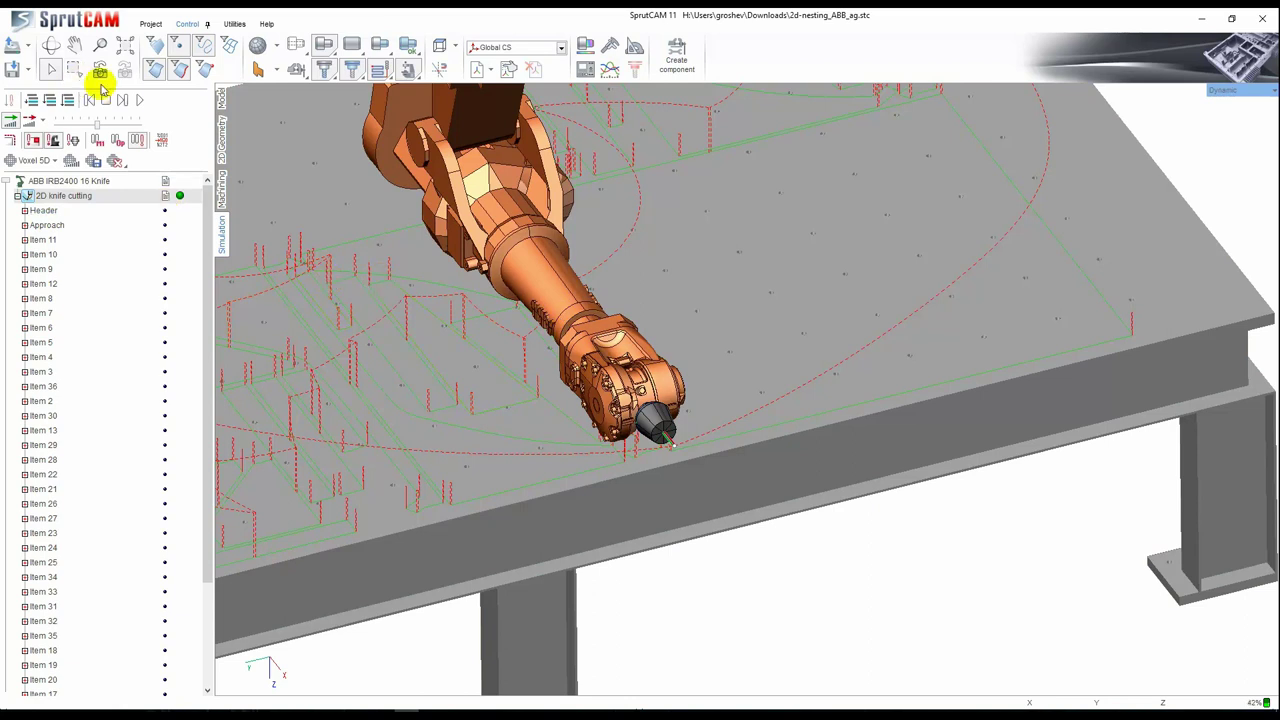
left_click(140, 101)
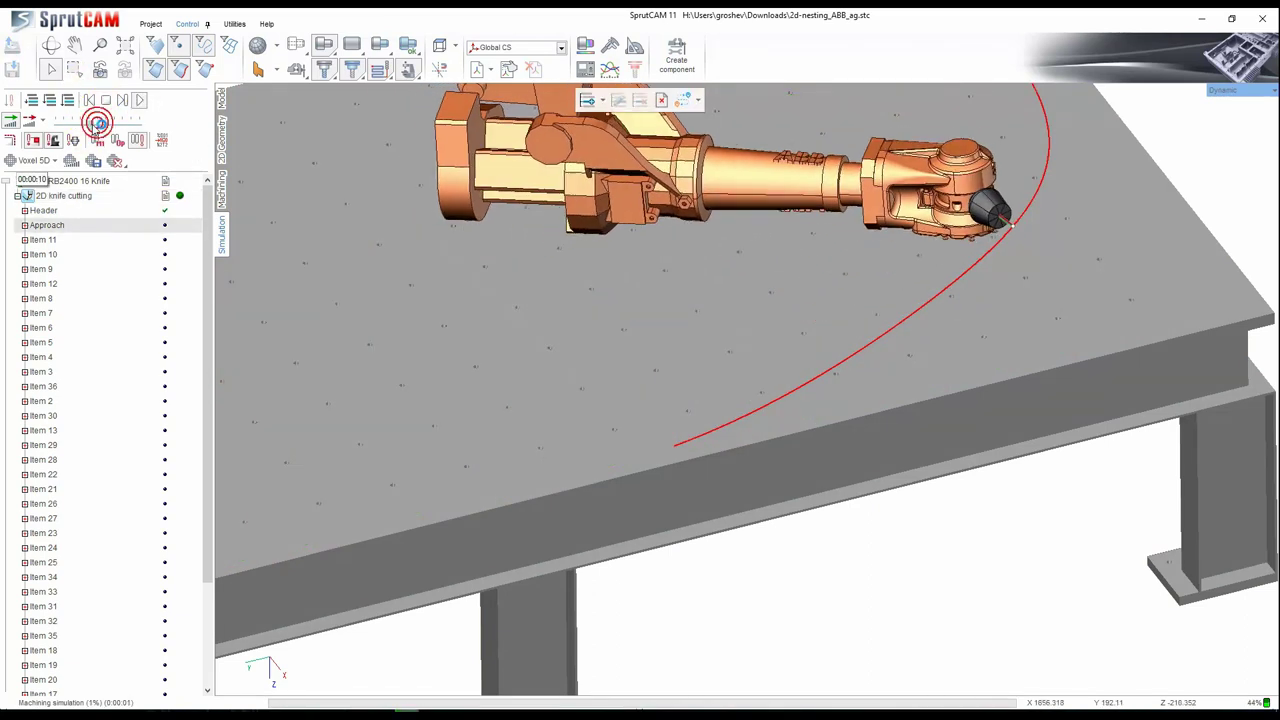
scroll(492, 590, "down", 4)
left_click(297, 45)
scroll(646, 351, "up", 5)
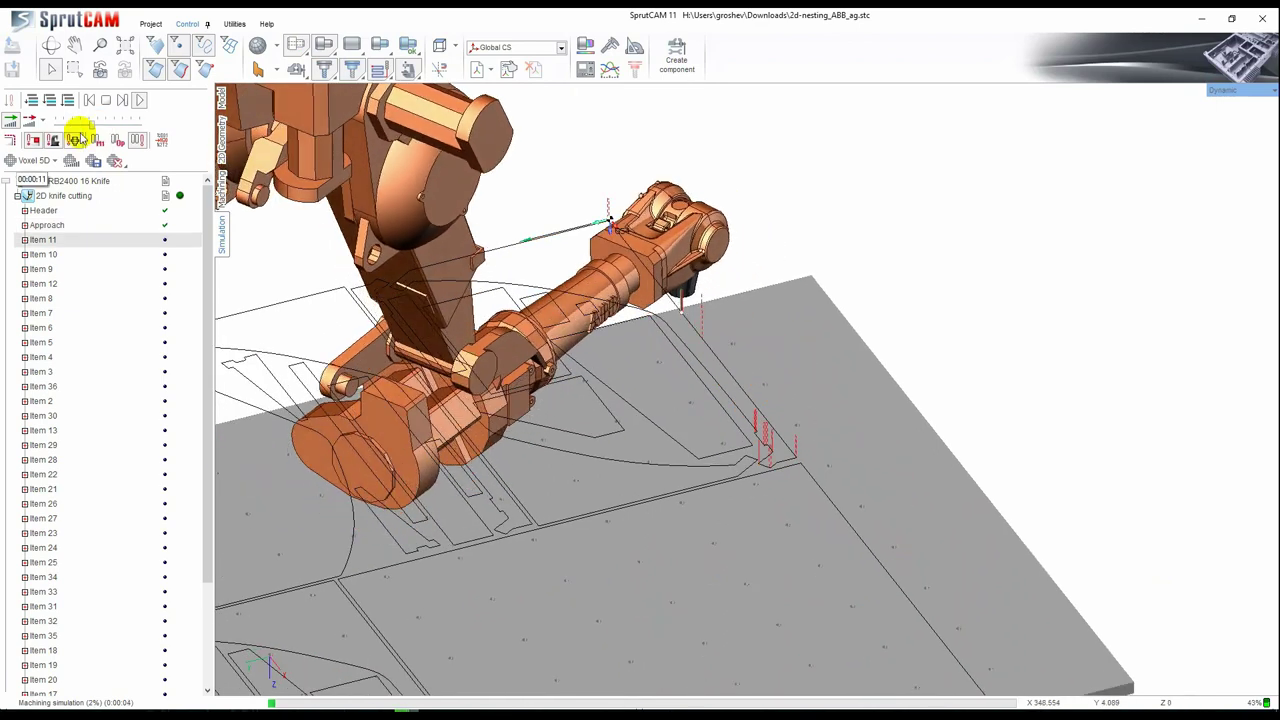